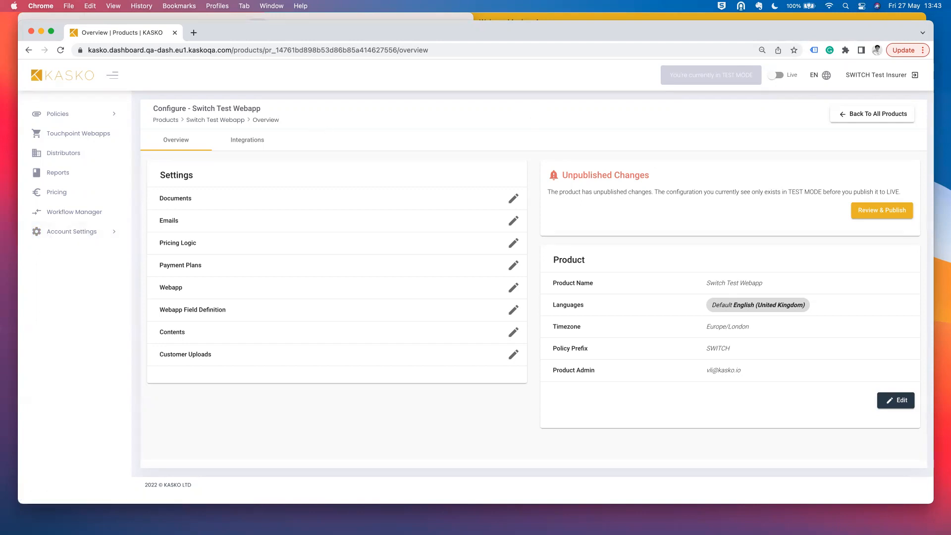
# - Bring up the Kasko Webapp Mockup App on the Switch Test webapp's Landing Page
pyautogui.press('super+Tab')
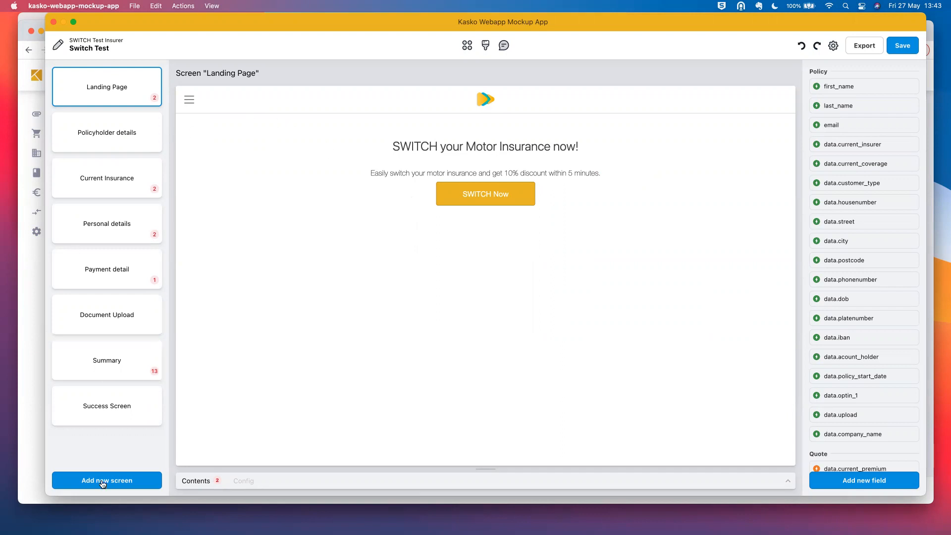
# - Browse the Policyholder details, Current Insurance and Personal details screens, then return to Landing Page
pyautogui.click(114, 143)
pyautogui.click(109, 196)
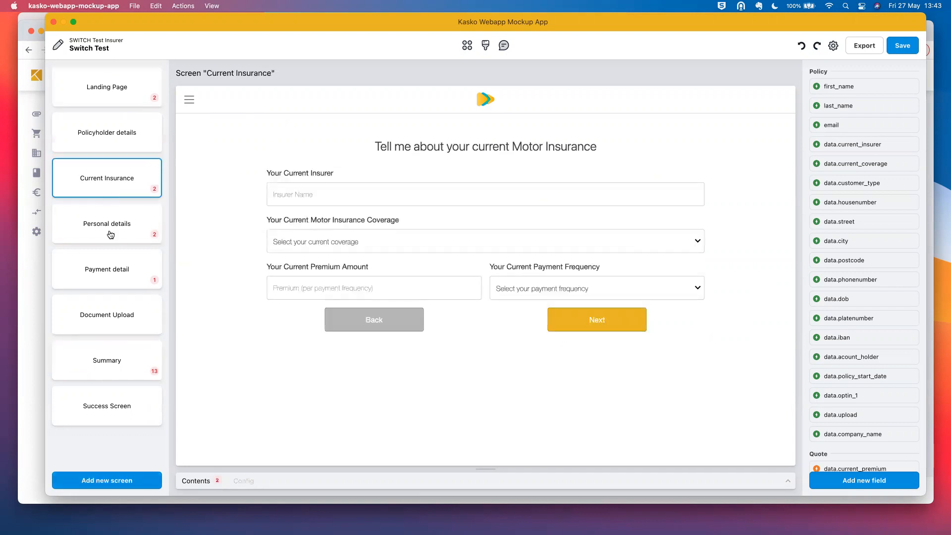
pyautogui.click(108, 225)
pyautogui.click(120, 93)
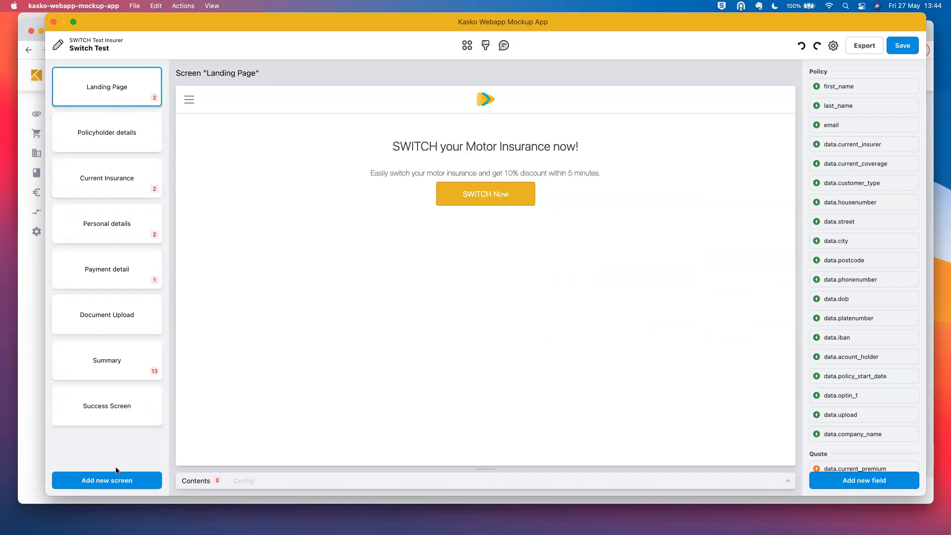
# - Add a new Untitled screen holding a first_name input field, leaving the new-field form cancelled
pyautogui.click(114, 480)
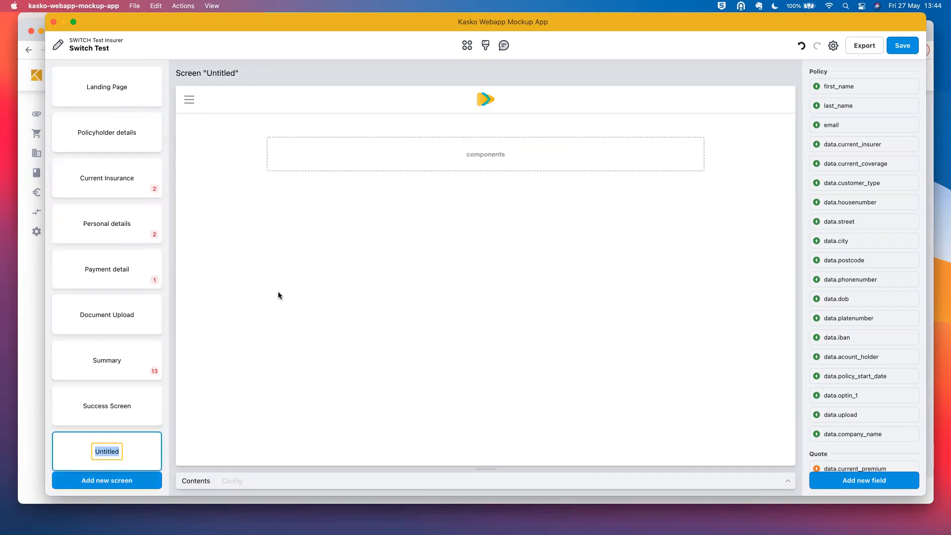
pyautogui.moveTo(913, 86); pyautogui.dragTo(579, 155)
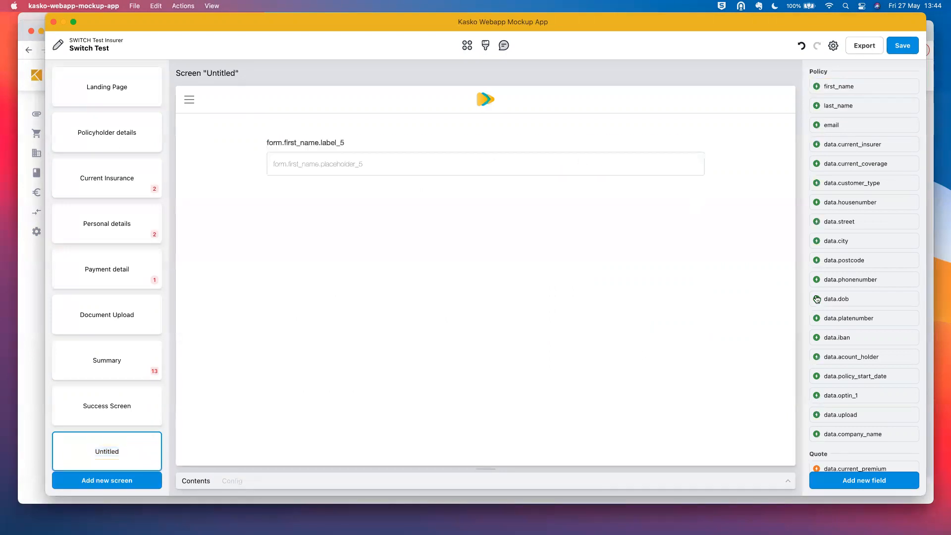
pyautogui.click(865, 481)
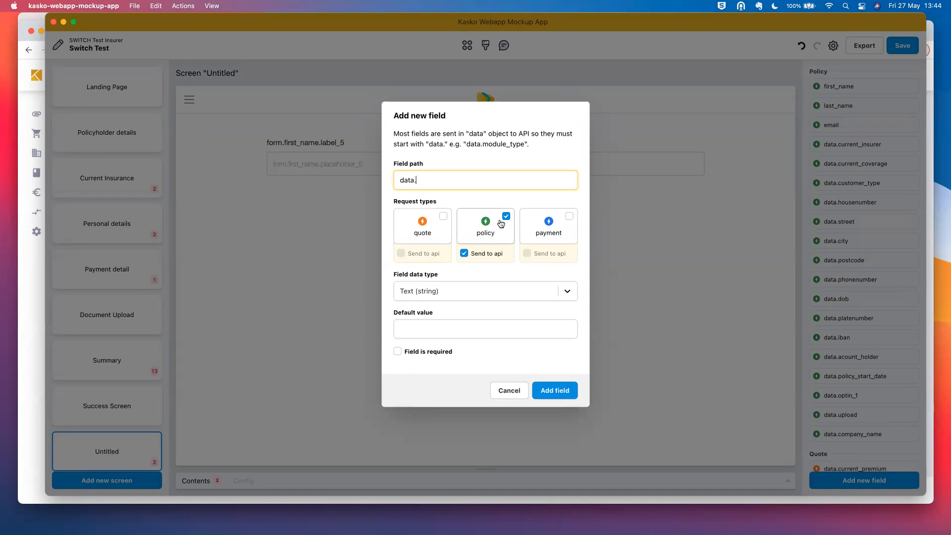
pyautogui.click(514, 394)
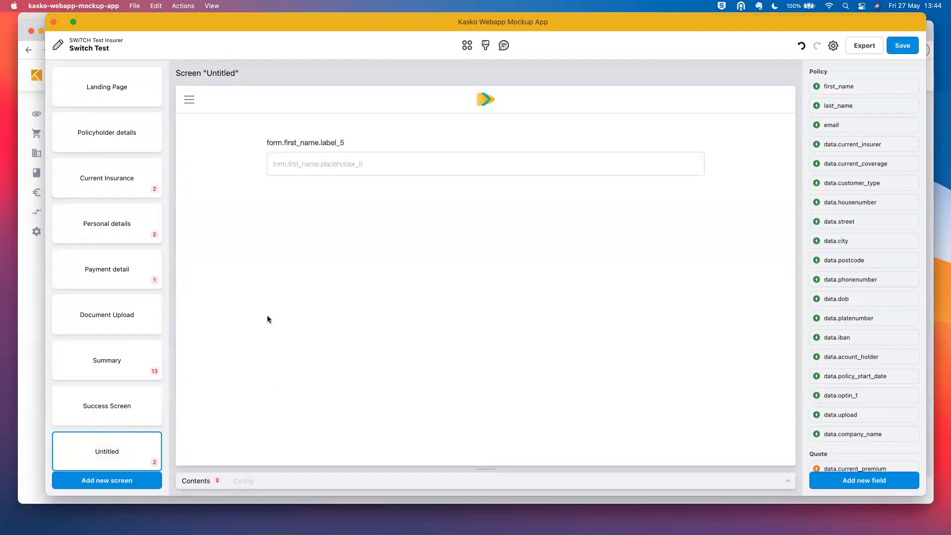
pyautogui.click(119, 359)
# - Move the Summary screen card, then bring up export options set to Manifest flow
pyautogui.moveTo(115, 360); pyautogui.dragTo(185, 347)
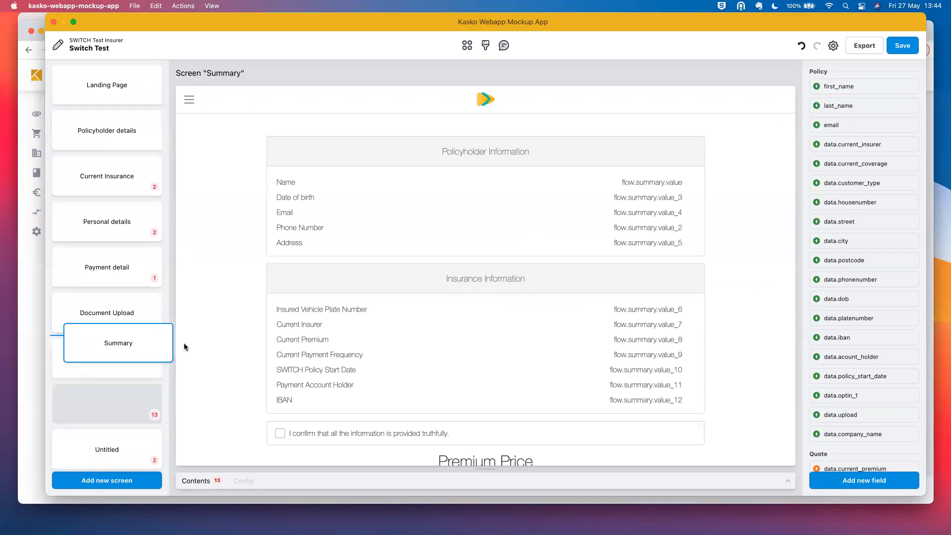
pyautogui.click(143, 94)
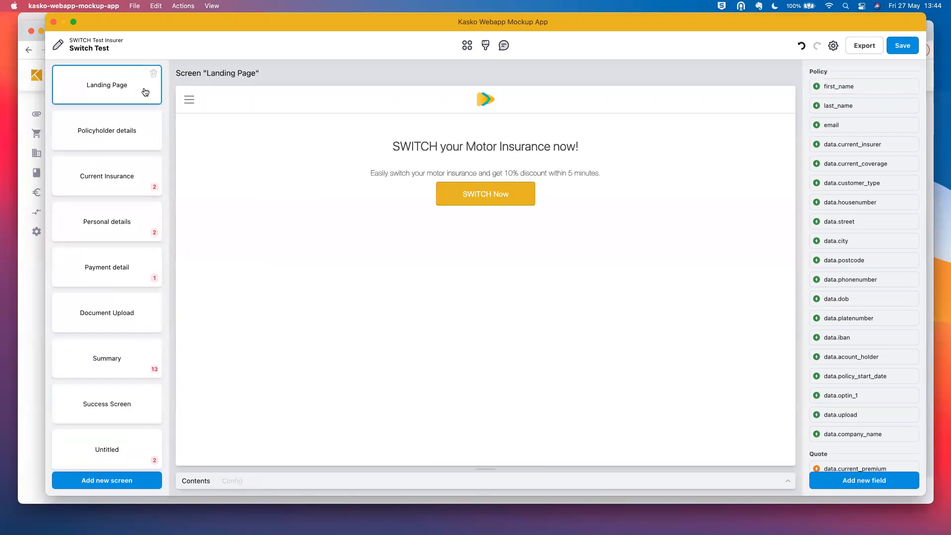
pyautogui.click(121, 148)
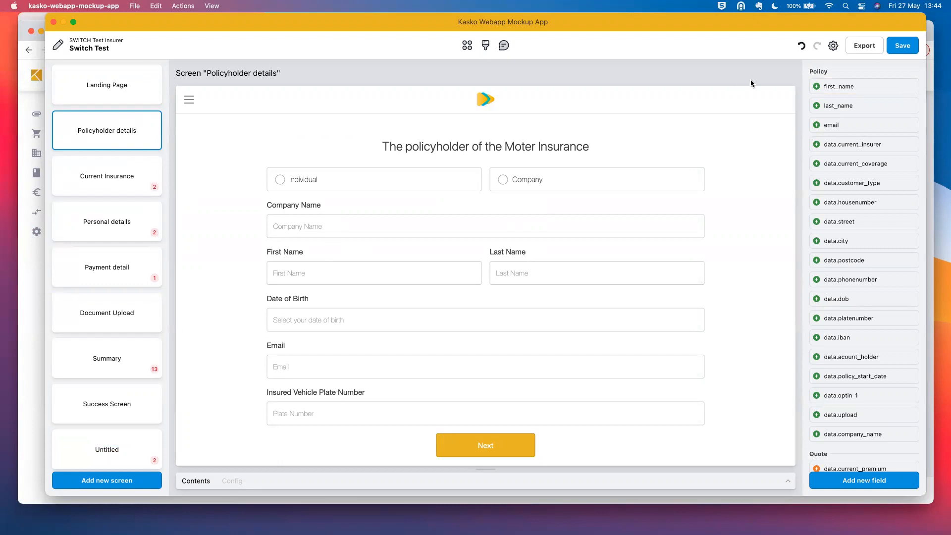
pyautogui.click(865, 45)
pyautogui.click(570, 214)
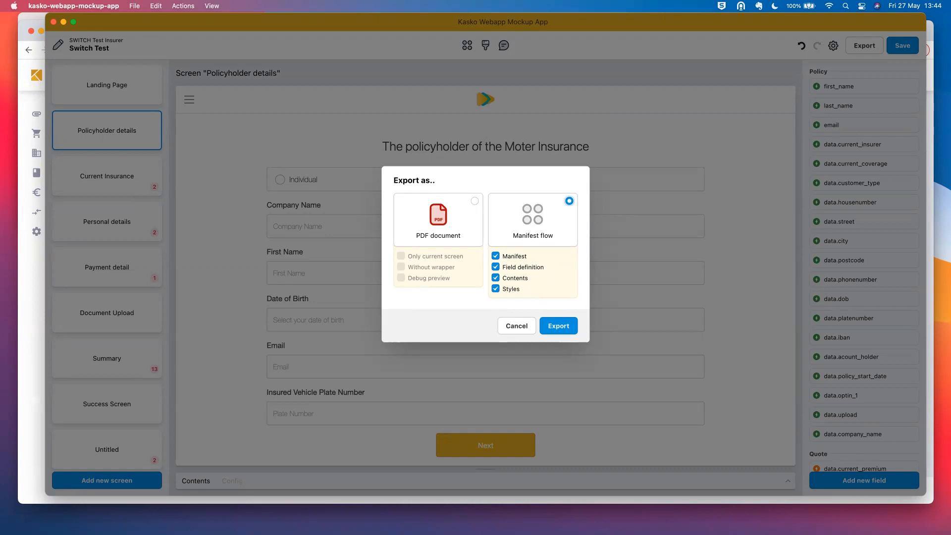
# - Cancel the export dialog and view the Personal details screen
pyautogui.click(519, 326)
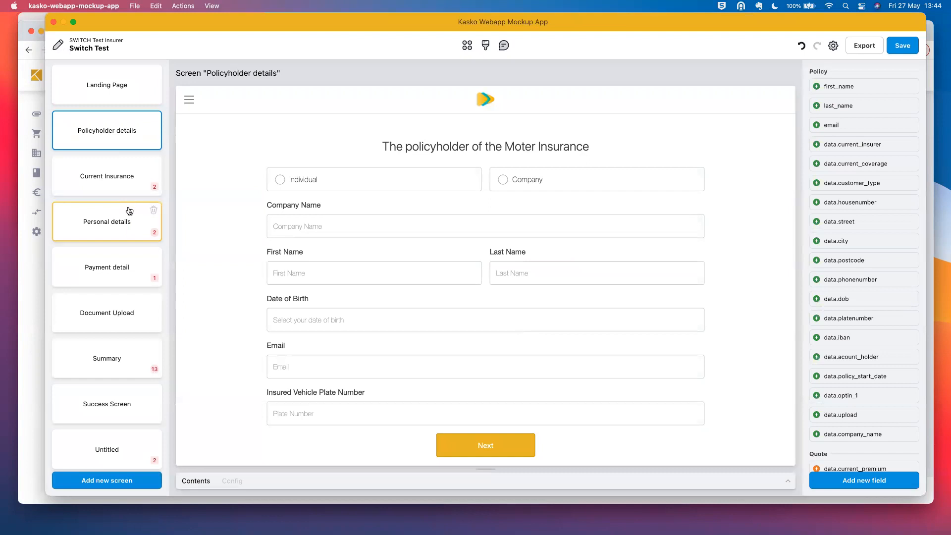
pyautogui.click(128, 193)
pyautogui.click(124, 227)
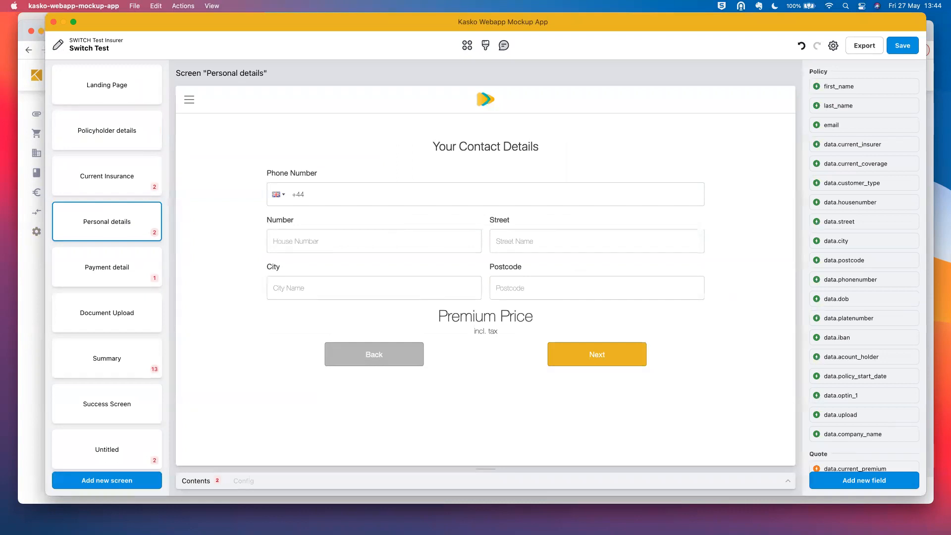
# - Open Switch_Test_Pricing_030522_Update.xlsx from the Demo Product folder in Excel
pyautogui.press('super+Tab')
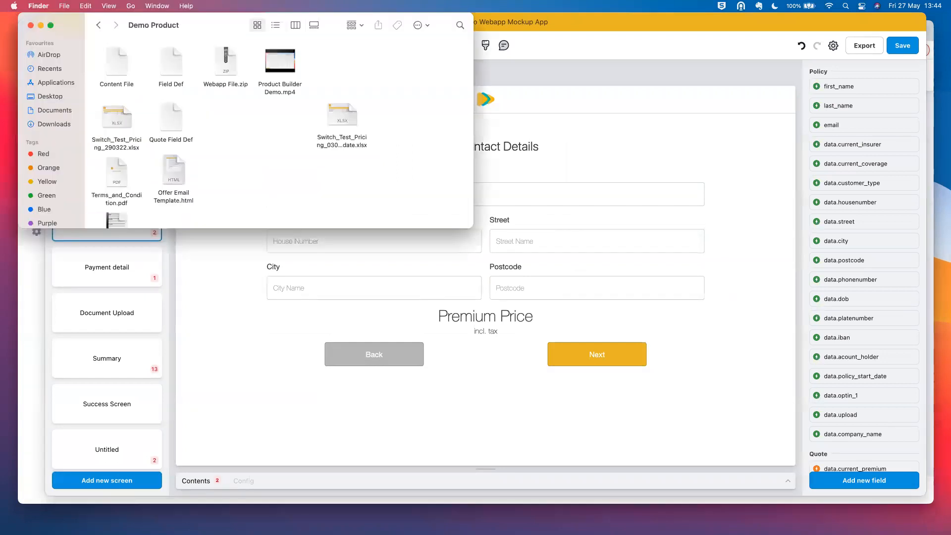
pyautogui.click(348, 108)
pyautogui.doubleClick(348, 108)
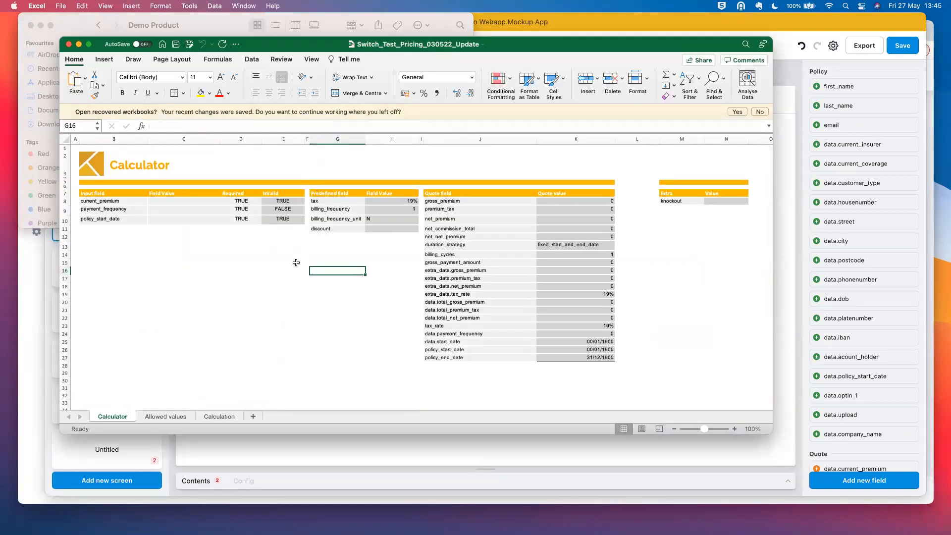
# - Add a blank Sheet1, then return to the Calculator sheet at cell C8
pyautogui.click(256, 416)
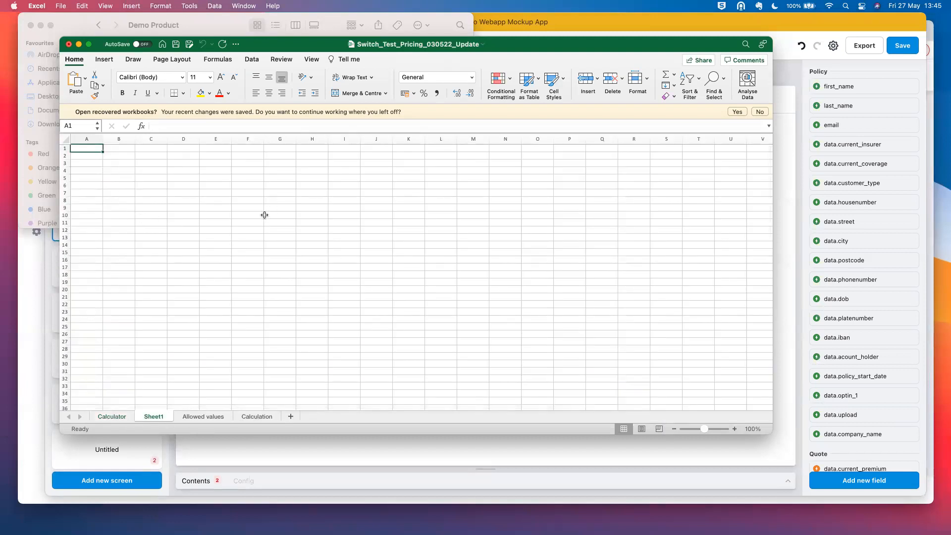
pyautogui.click(106, 420)
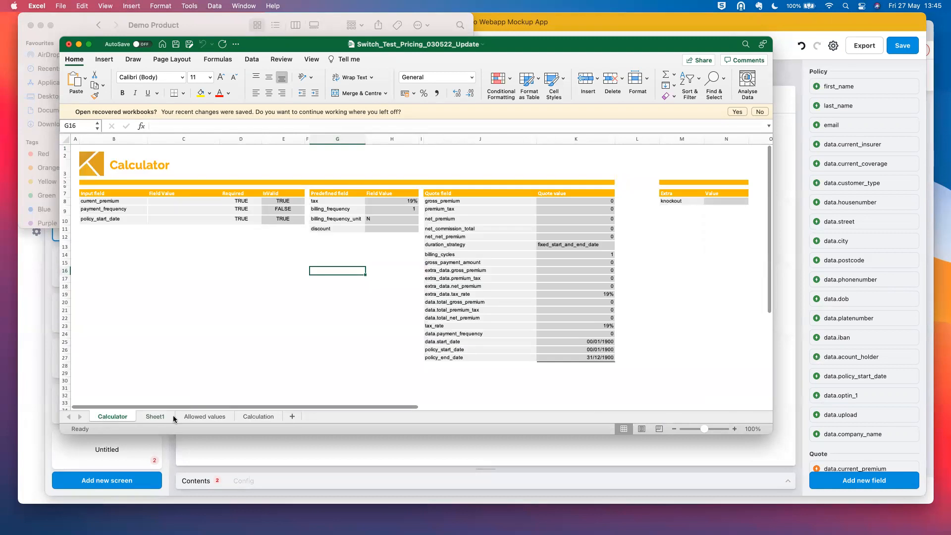
pyautogui.click(184, 203)
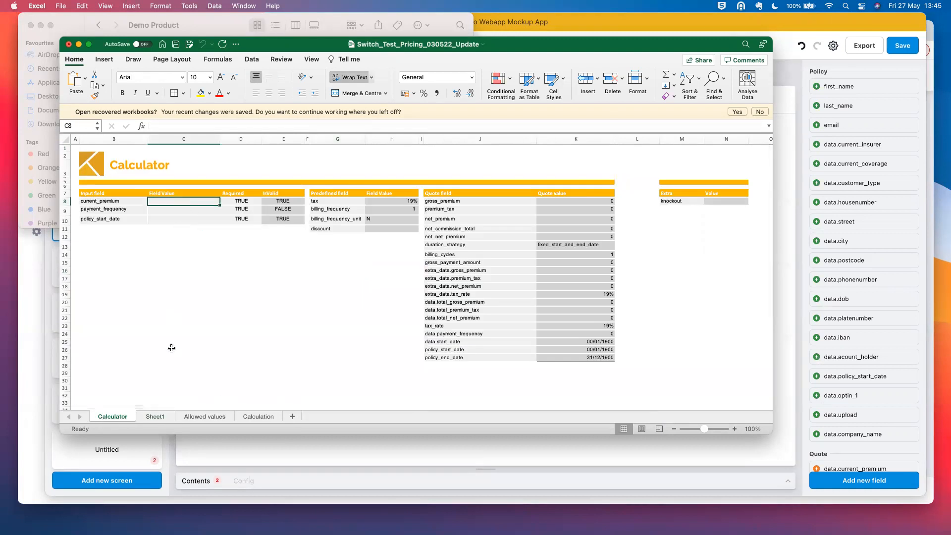
pyautogui.click(152, 416)
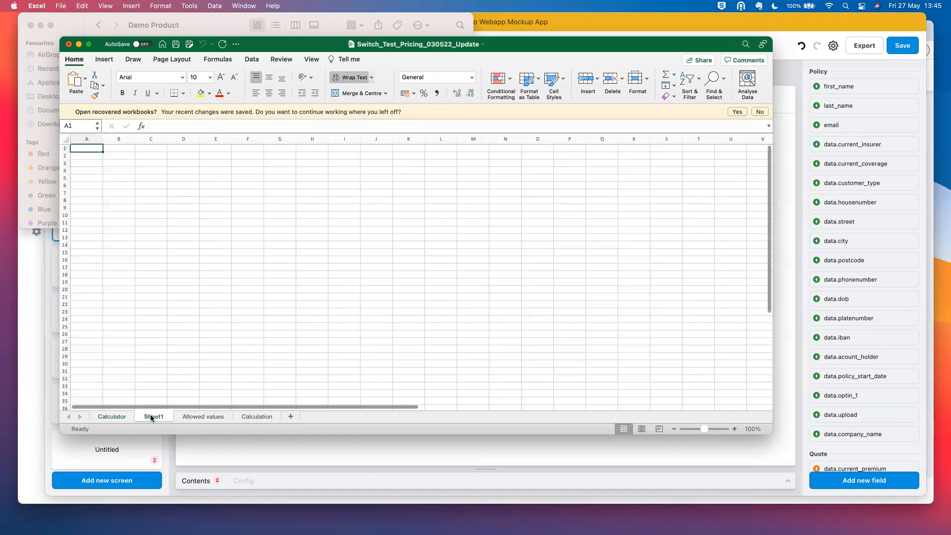
pyautogui.click(109, 417)
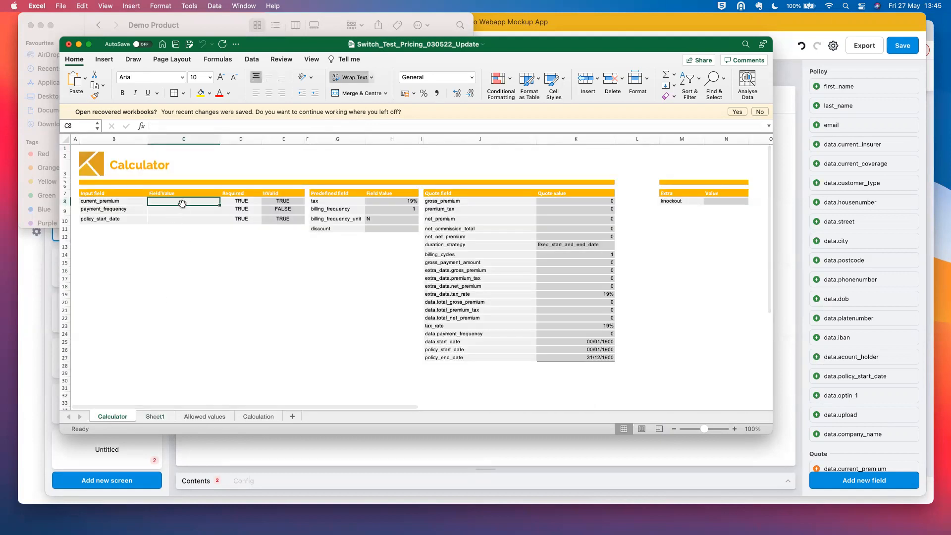
# - Enter premium 1000, frequency yearly and start date 2022-10-25, then select quotes K8:K16
pyautogui.write('1000')
pyautogui.press('Return')
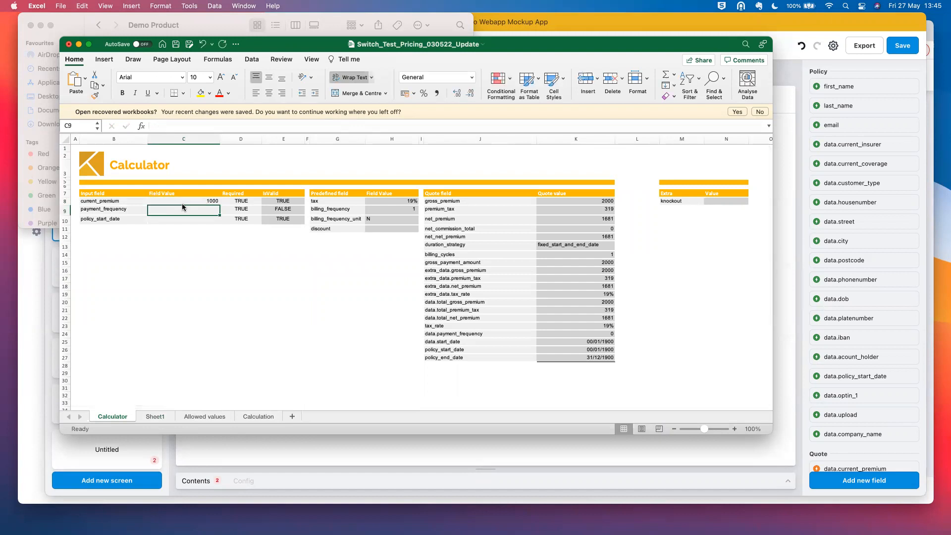
pyautogui.write('yearlu')
pyautogui.press('Return')
pyautogui.write('20')
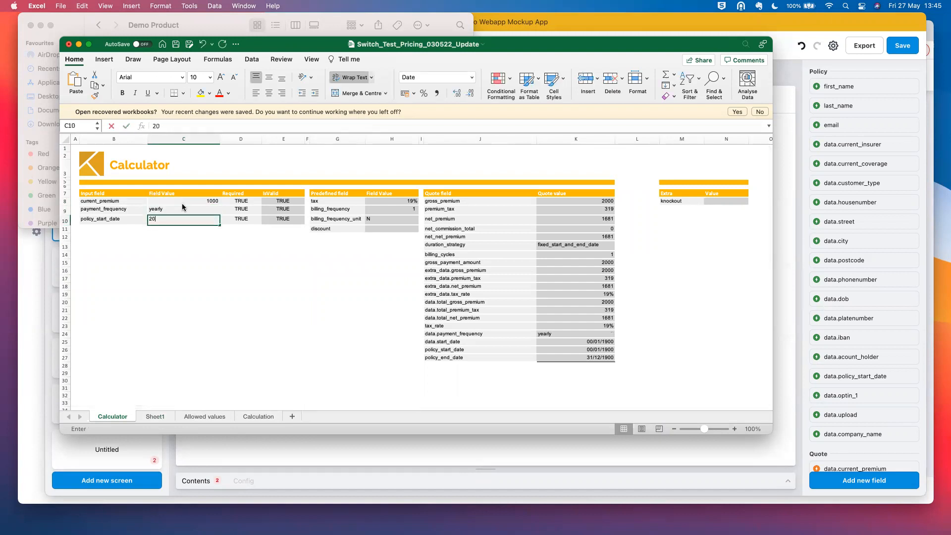
pyautogui.write('22-10-25')
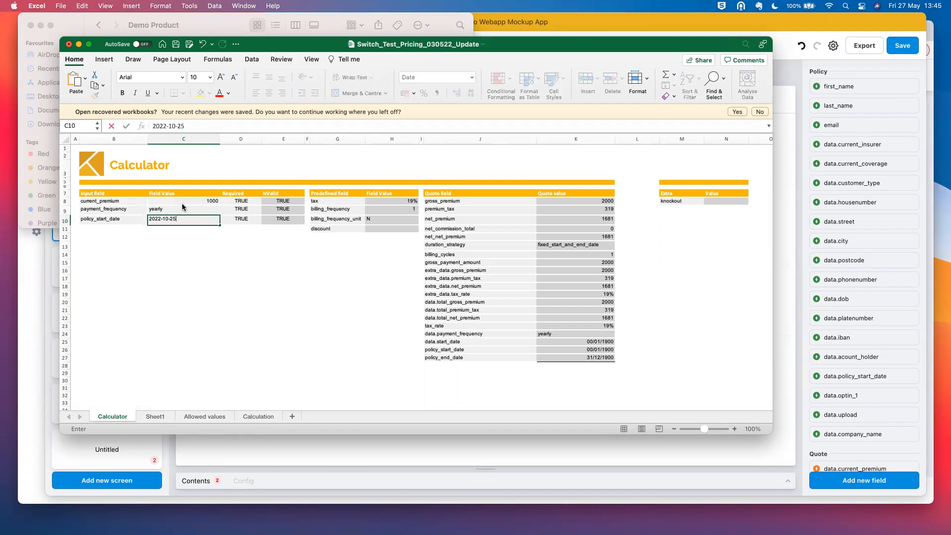
pyautogui.press('Return')
pyautogui.moveTo(567, 201); pyautogui.dragTo(575, 272)
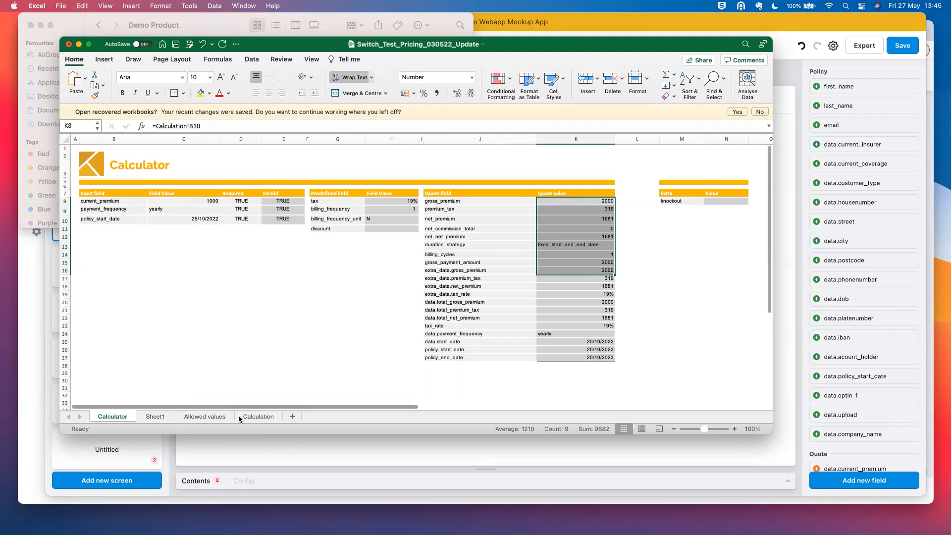
# - Inspect the Calculation sheet's gross_premium (B10) and year (C17) formulas, then return to Calculator
pyautogui.click(254, 416)
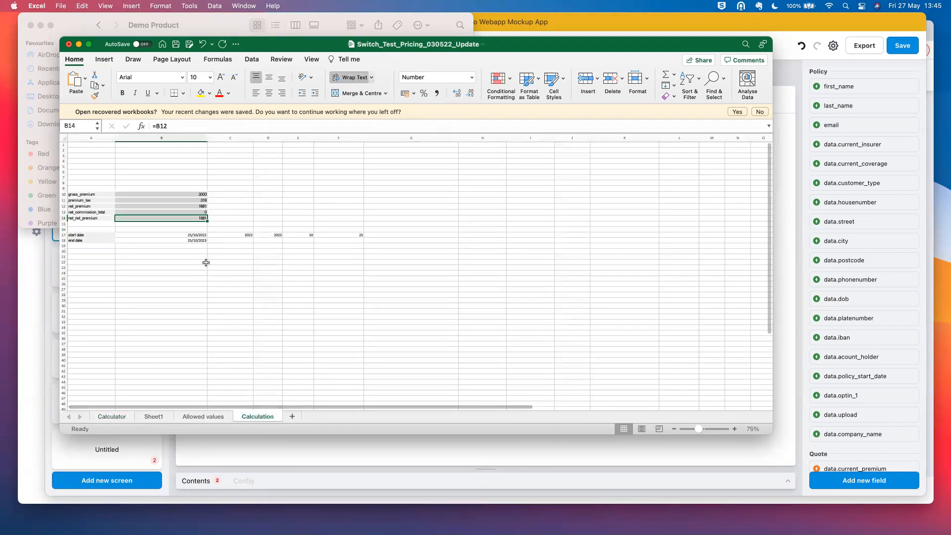
pyautogui.click(184, 194)
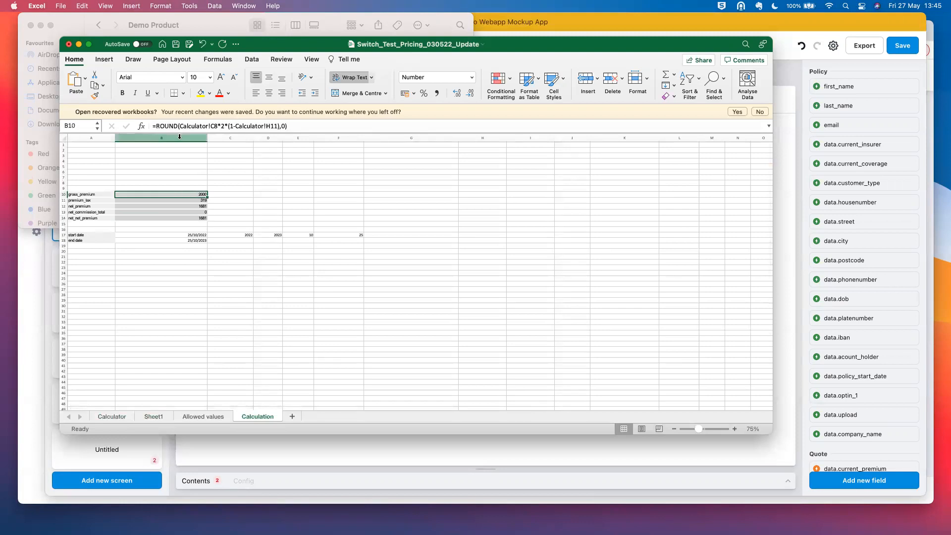
pyautogui.moveTo(218, 126); pyautogui.dragTo(179, 130)
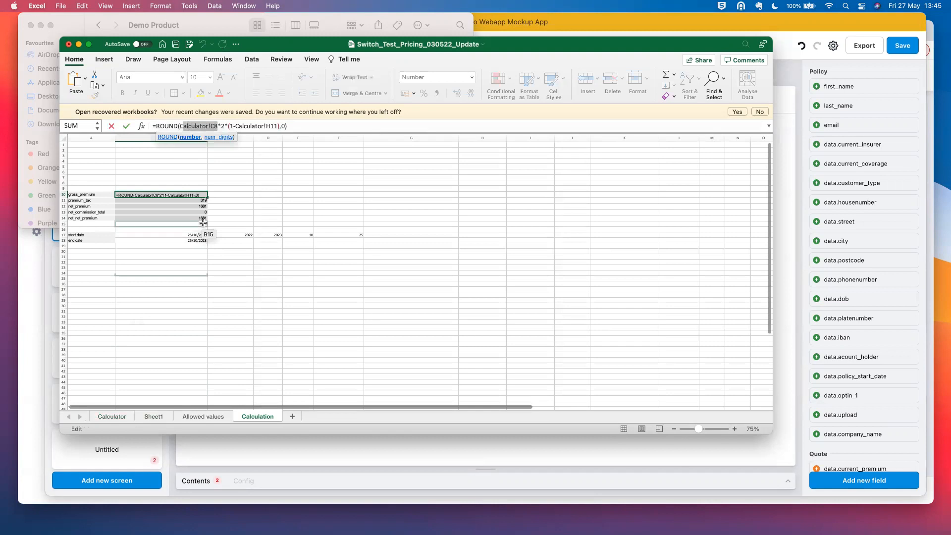
pyautogui.press('Escape')
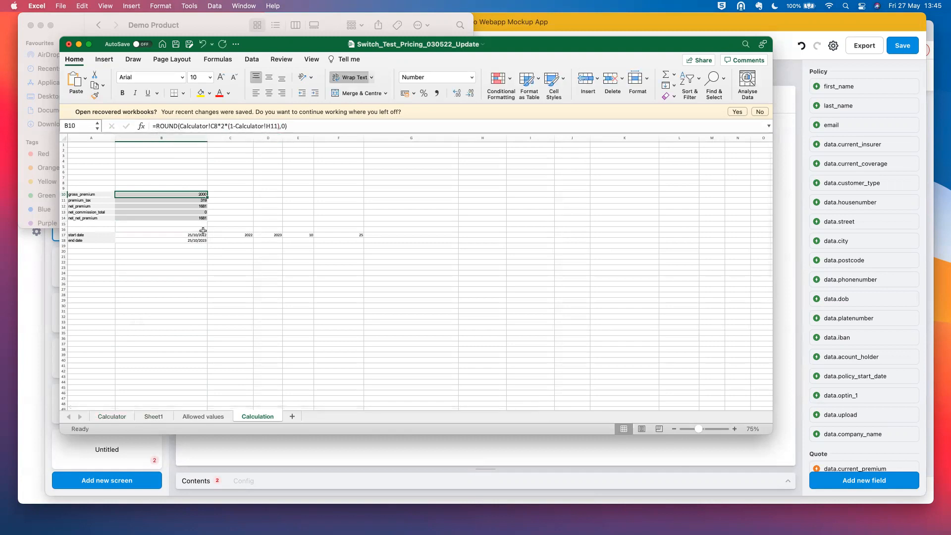
pyautogui.click(253, 237)
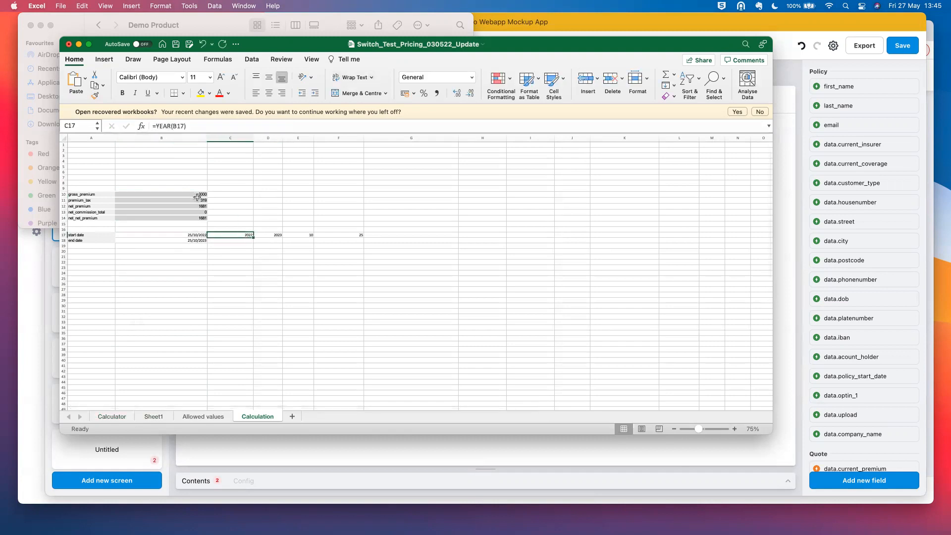
pyautogui.moveTo(197, 195); pyautogui.dragTo(196, 213)
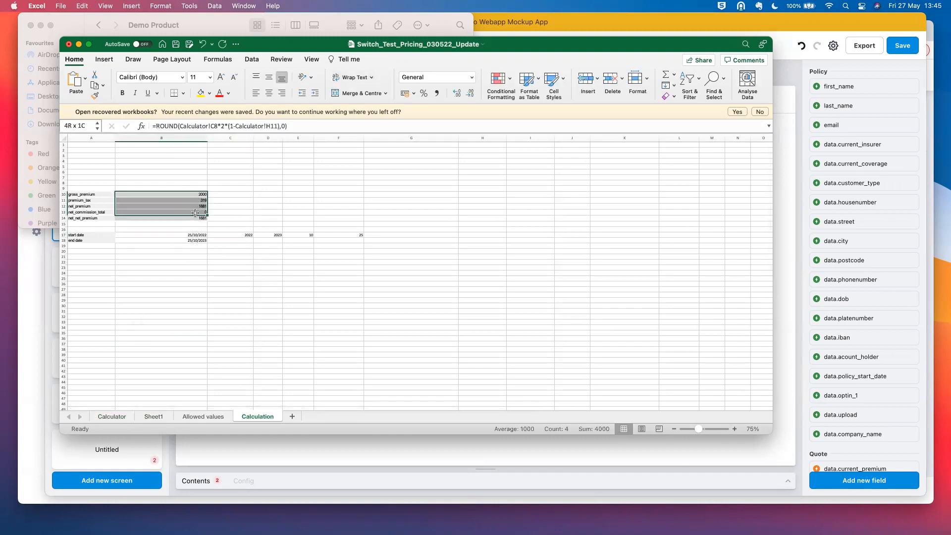
pyautogui.click(120, 417)
pyautogui.click(680, 245)
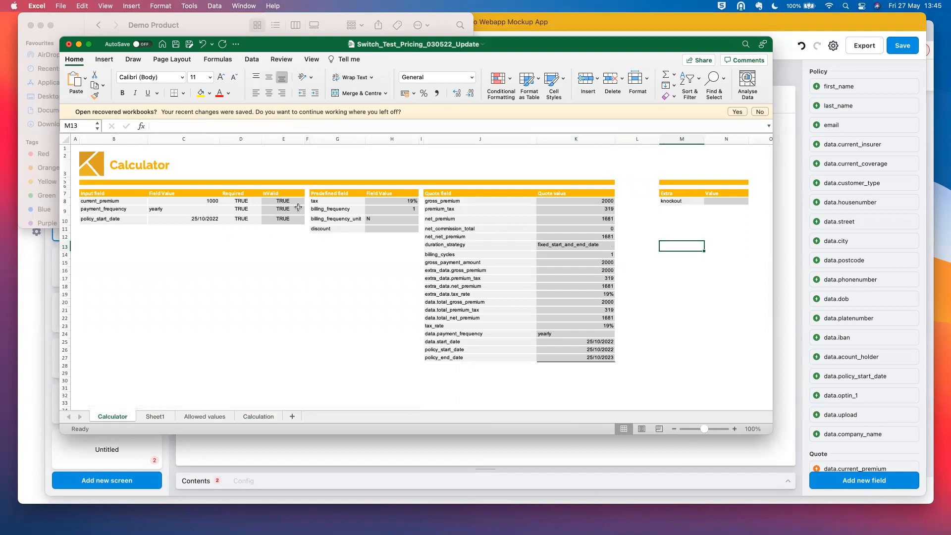
# - Review Sheet1 and Calculation, then scroll down the Calculator sheet
pyautogui.click(157, 416)
pyautogui.click(255, 416)
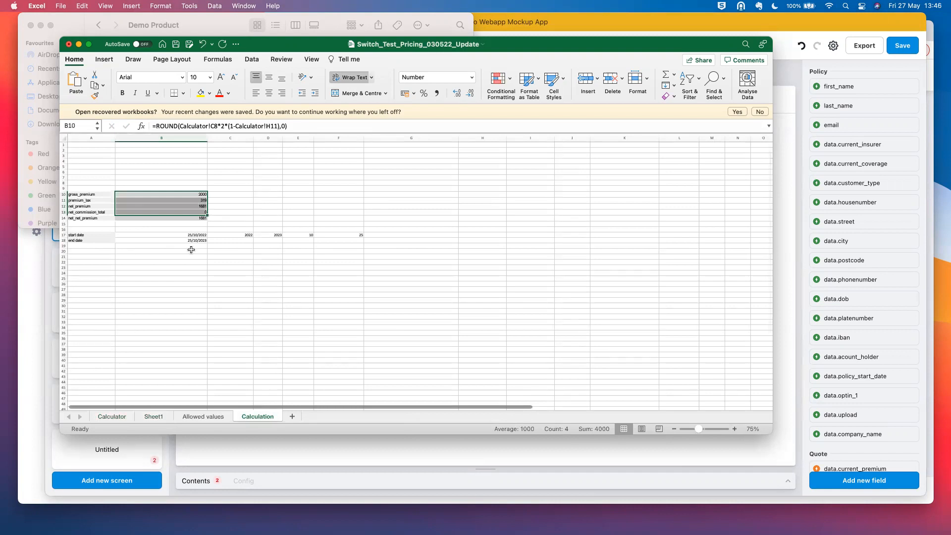
pyautogui.click(111, 416)
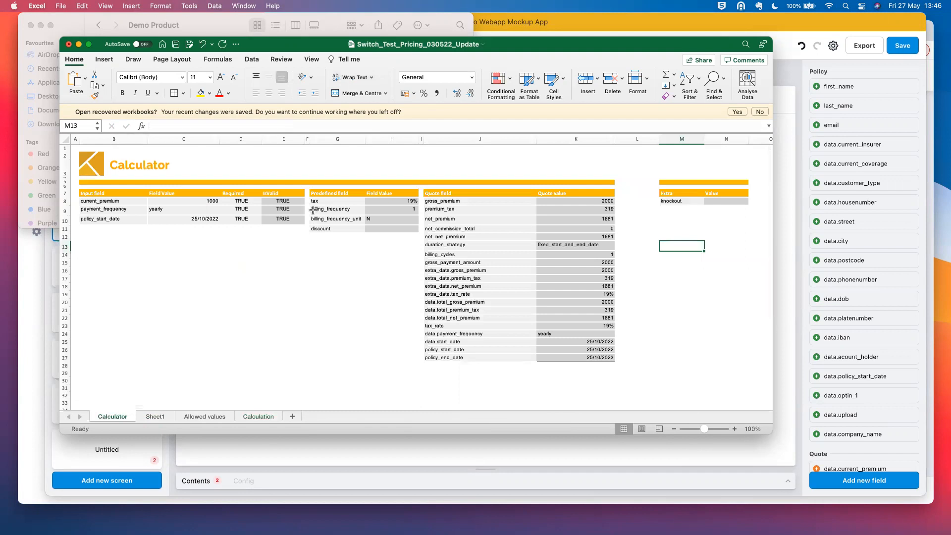
pyautogui.scroll(-1, 256, 221)
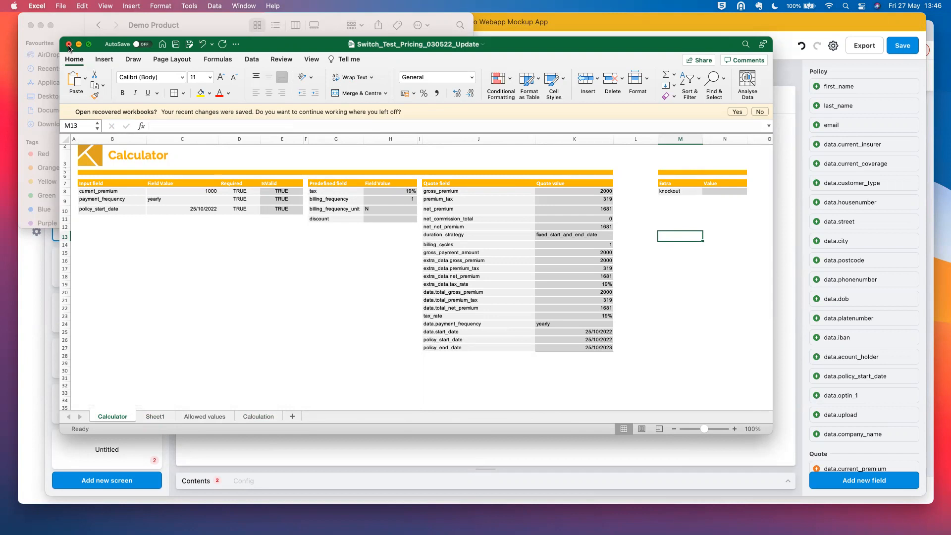
# - Close the pricing workbook and return to the KASKO Products list
pyautogui.click(36, 408)
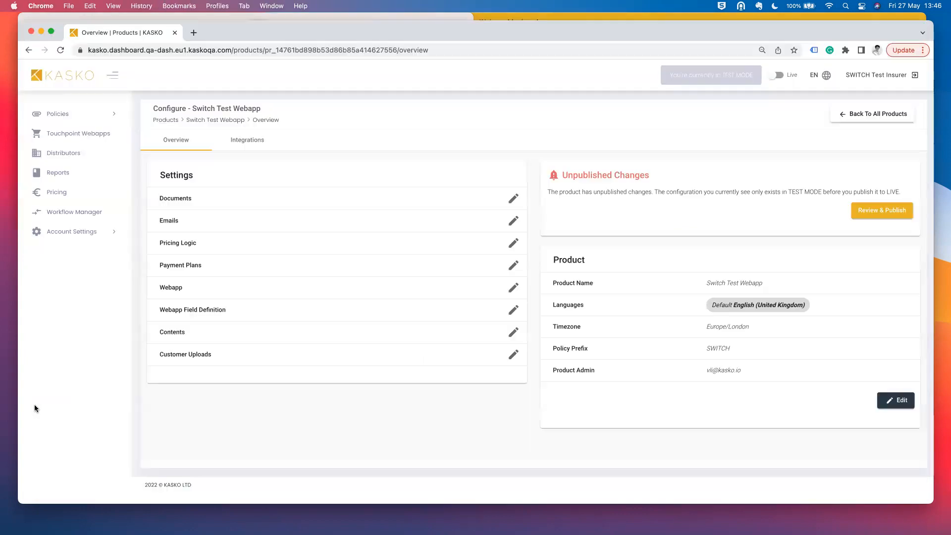
pyautogui.click(877, 113)
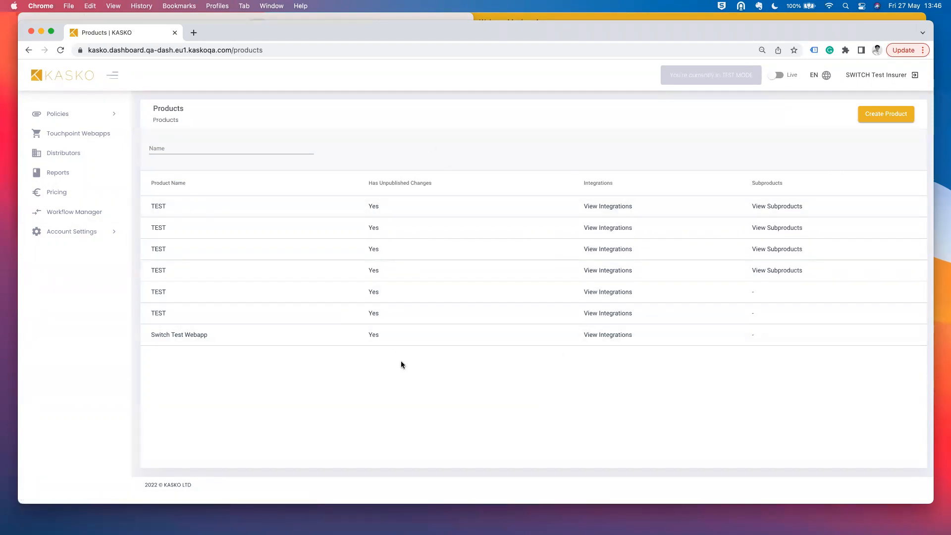
# - Start a new product named 'Switch motor product'
pyautogui.click(884, 121)
pyautogui.click(482, 189)
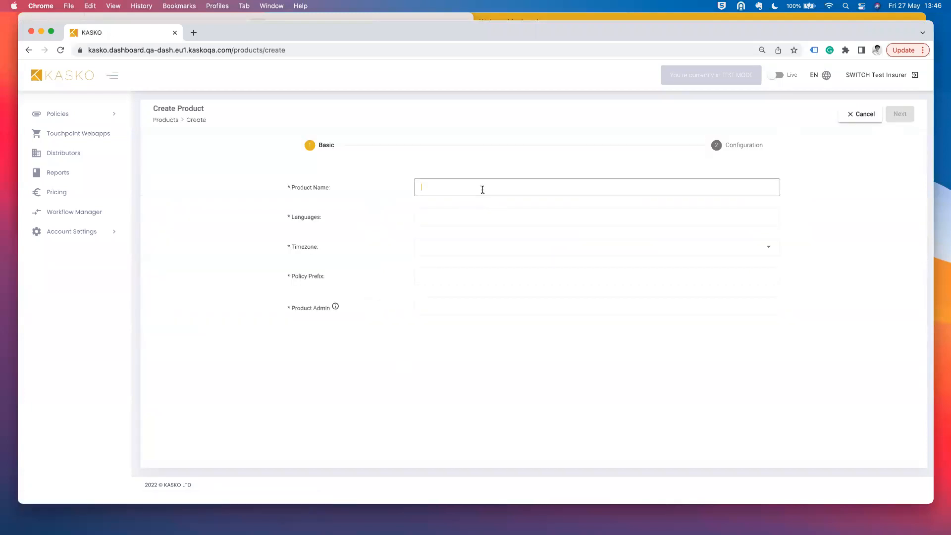
pyautogui.write('Switch product')
pyautogui.click(435, 187)
pyautogui.write('motor')
# - Set the language to English (United Kingdom) only and the timezone to Europe/London
pyautogui.click(437, 210)
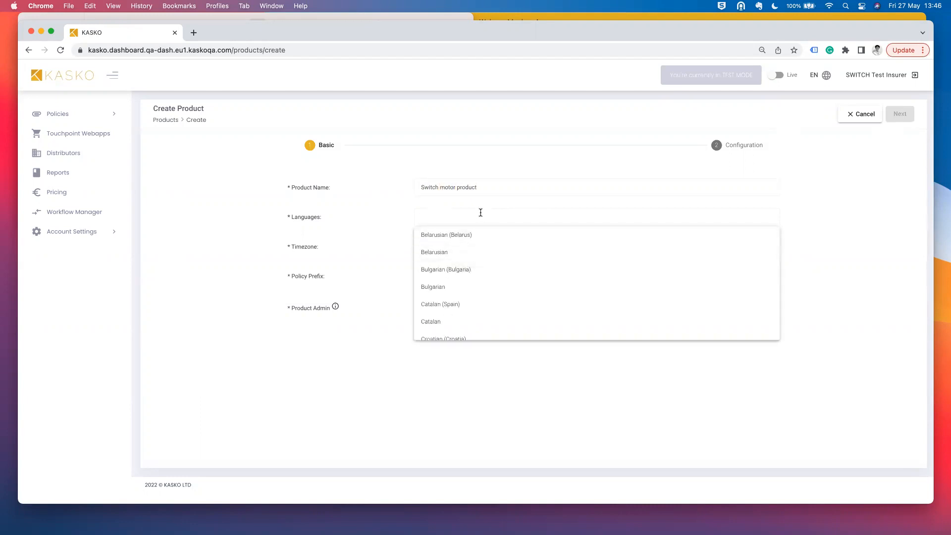
pyautogui.write('Engli')
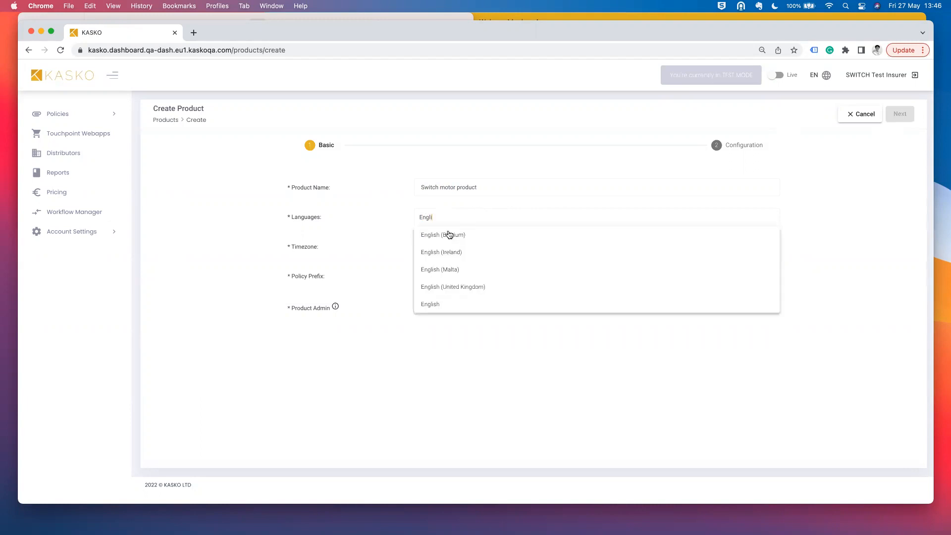
pyautogui.click(469, 286)
pyautogui.write('Fra')
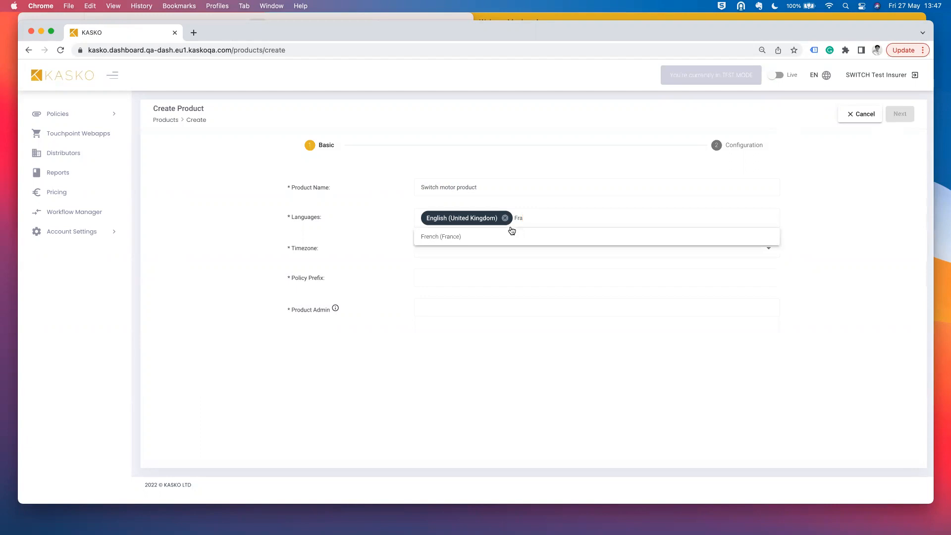
pyautogui.click(509, 233)
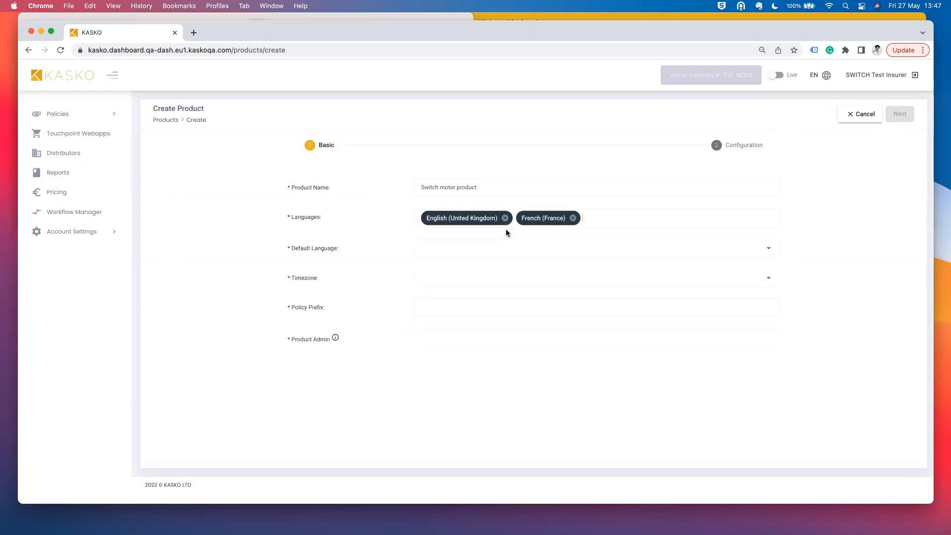
pyautogui.click(573, 218)
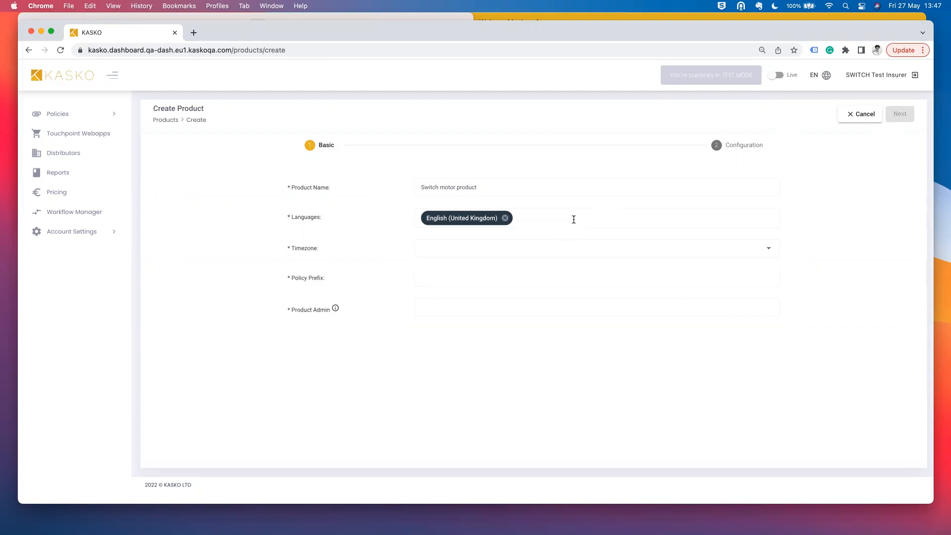
pyautogui.click(489, 254)
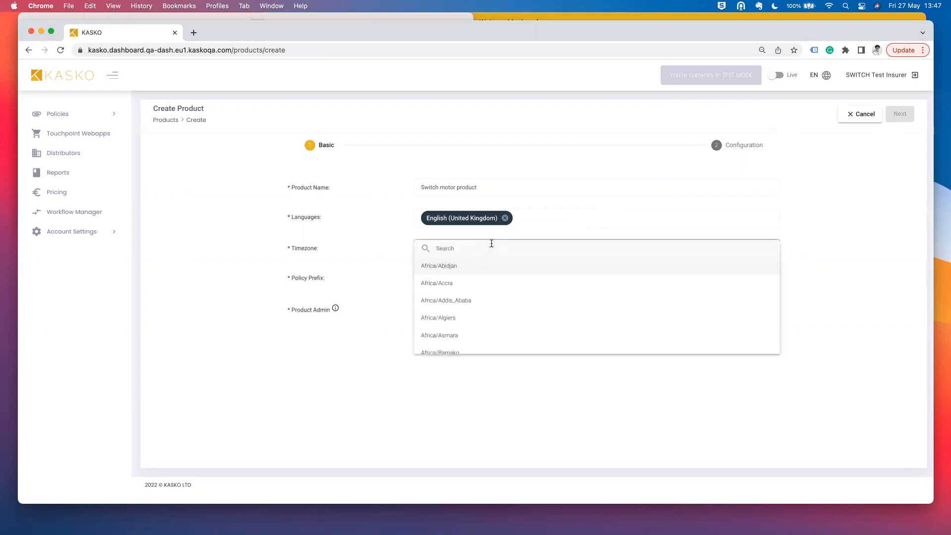
pyautogui.write('London')
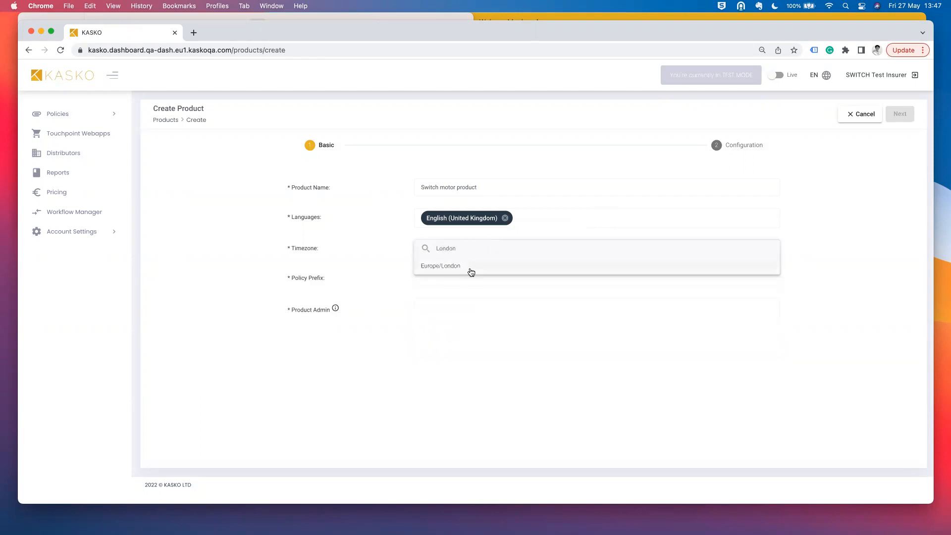
pyautogui.click(470, 266)
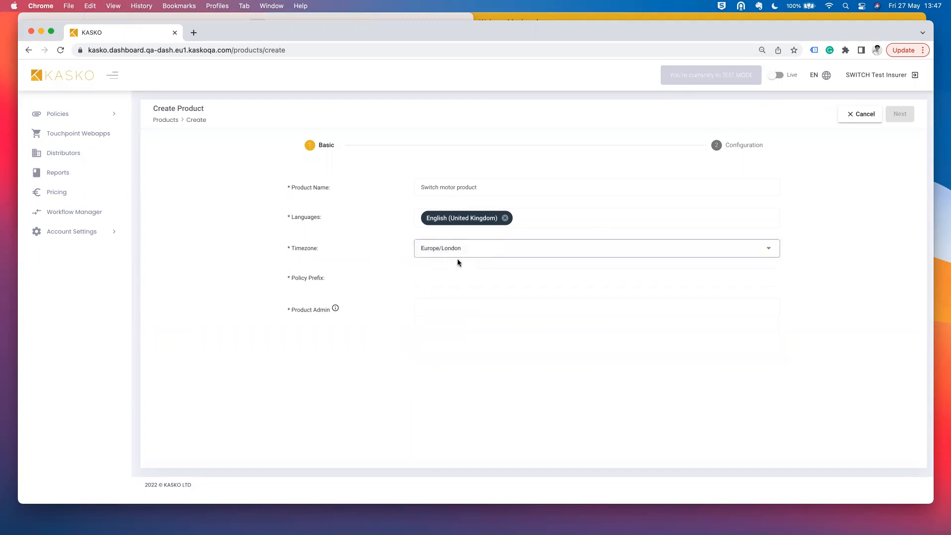
# - Enter policy prefix TEST and the product admin's e-mail address, then continue to Configuration
pyautogui.click(455, 276)
pyautogui.write('TEST')
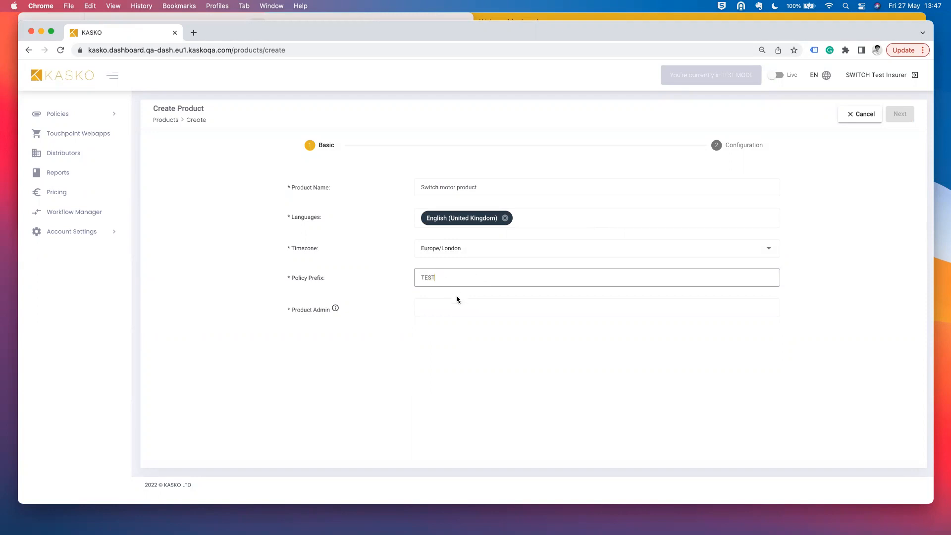
pyautogui.click(449, 308)
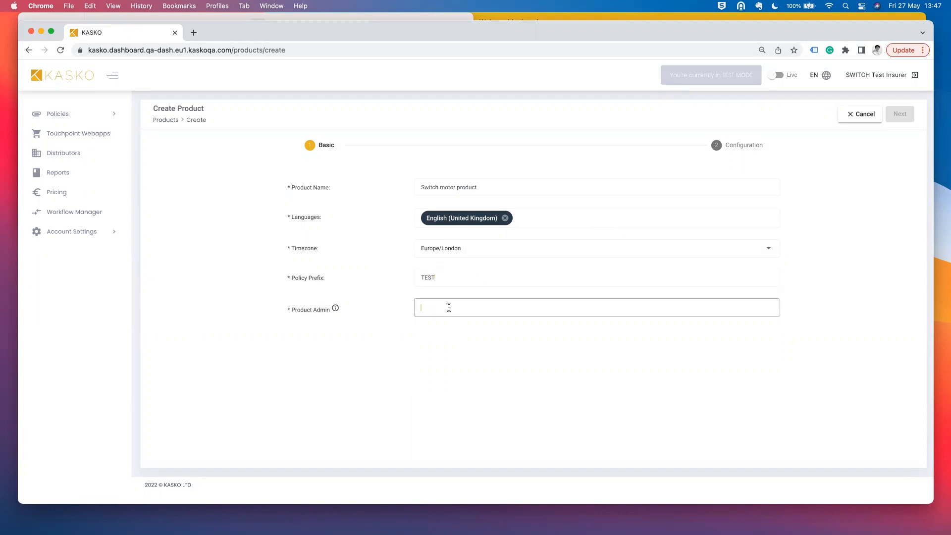
pyautogui.press('Return')
pyautogui.moveTo(337, 317)
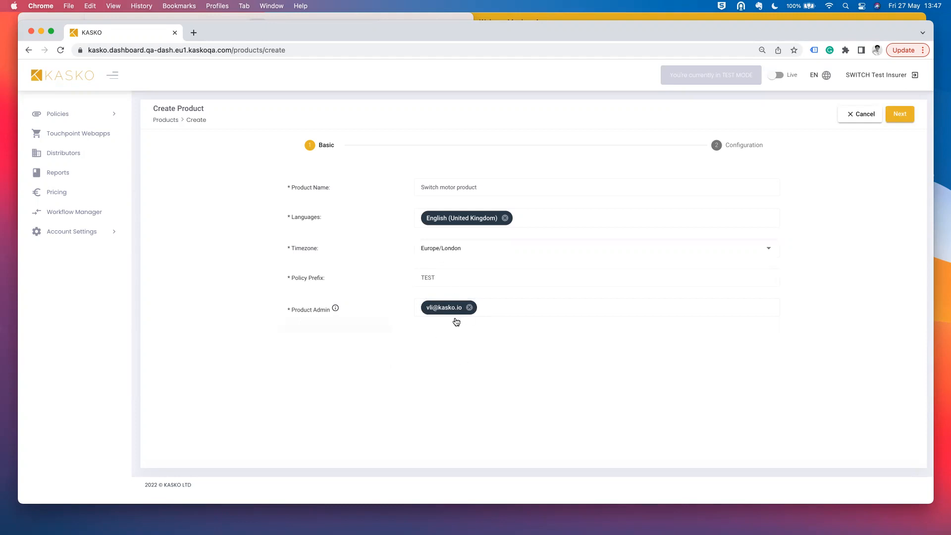
pyautogui.click(901, 116)
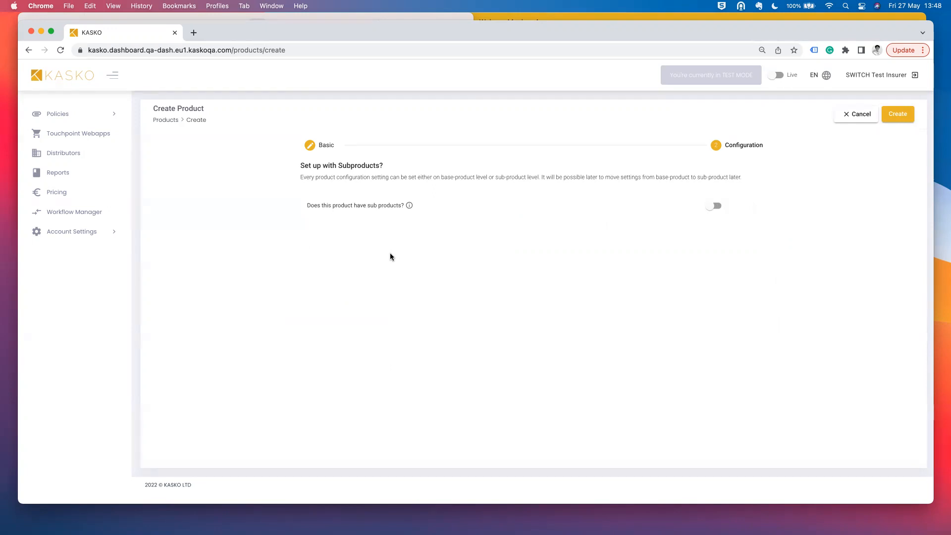
# - Toggle subproducts on and back off, then create the Switch motor product without subproducts
pyautogui.click(718, 206)
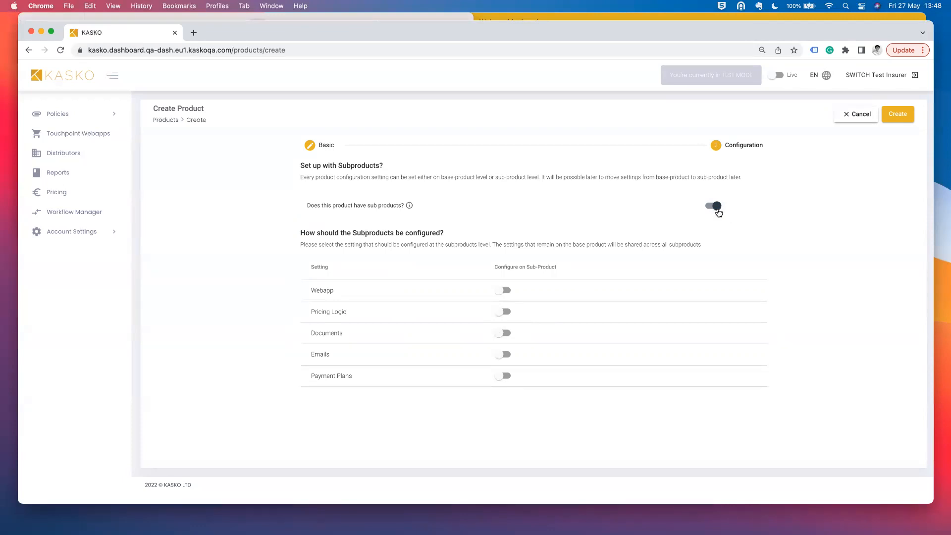
pyautogui.click(718, 207)
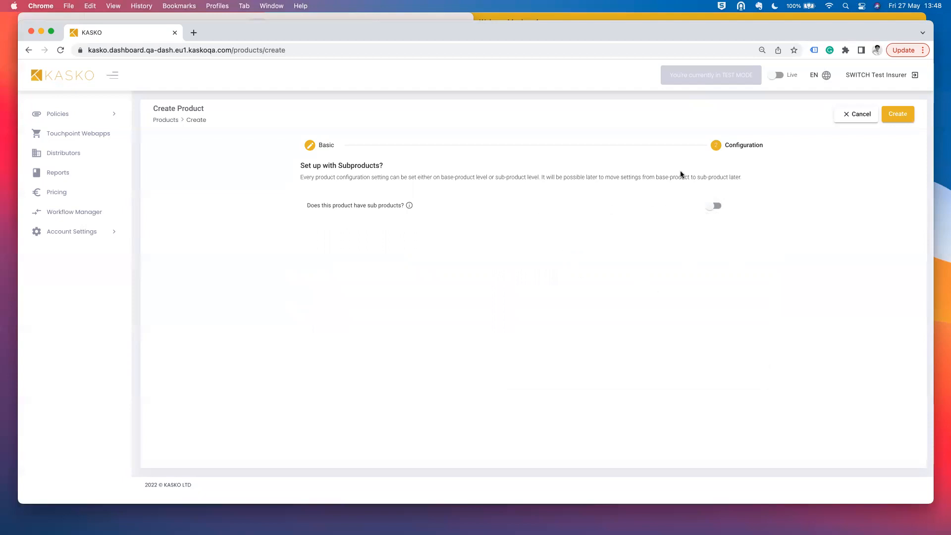
pyautogui.click(903, 118)
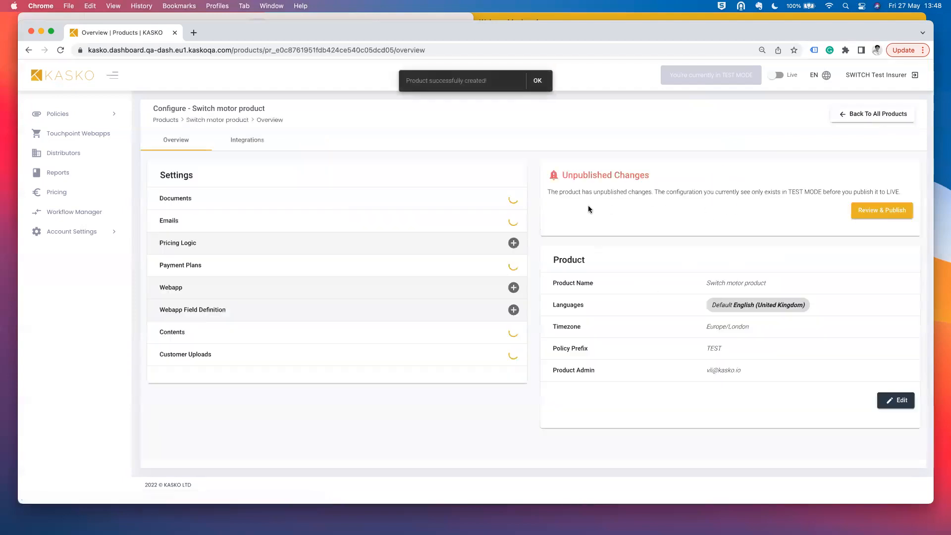
# - Dismiss the product-created notice and go to the Switch motor product's Documents page
pyautogui.click(542, 83)
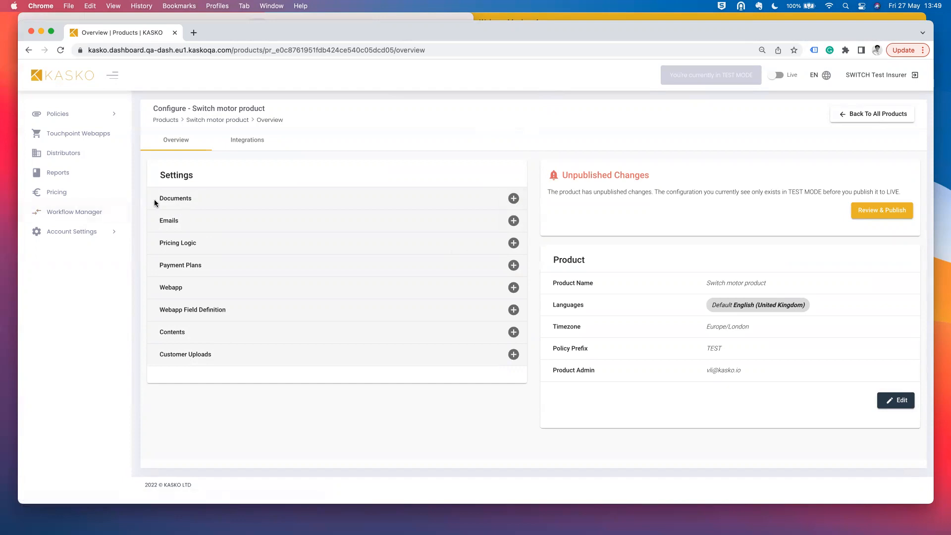
pyautogui.click(514, 198)
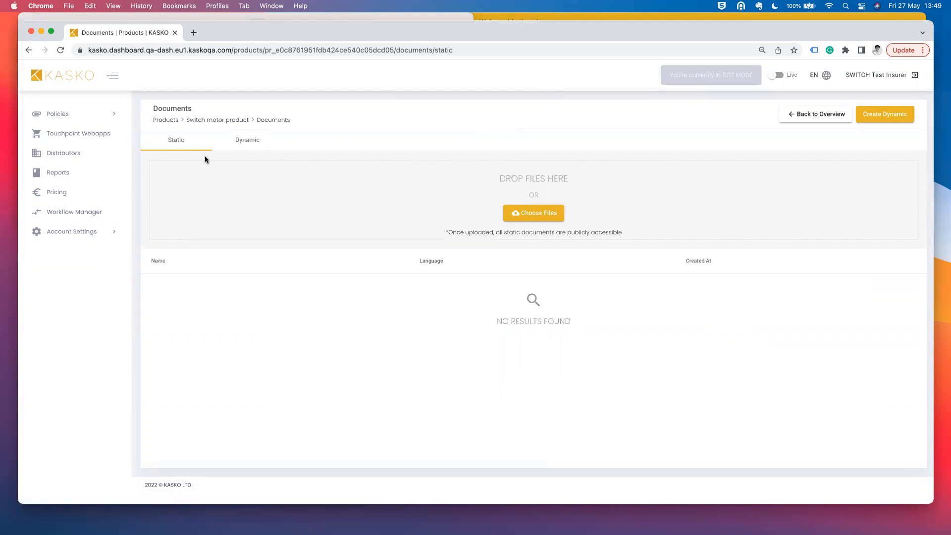
# - Upload Terms_and_Condition.pdf as static document 'Terms and condition' in English (United Kingdom)
pyautogui.click(536, 216)
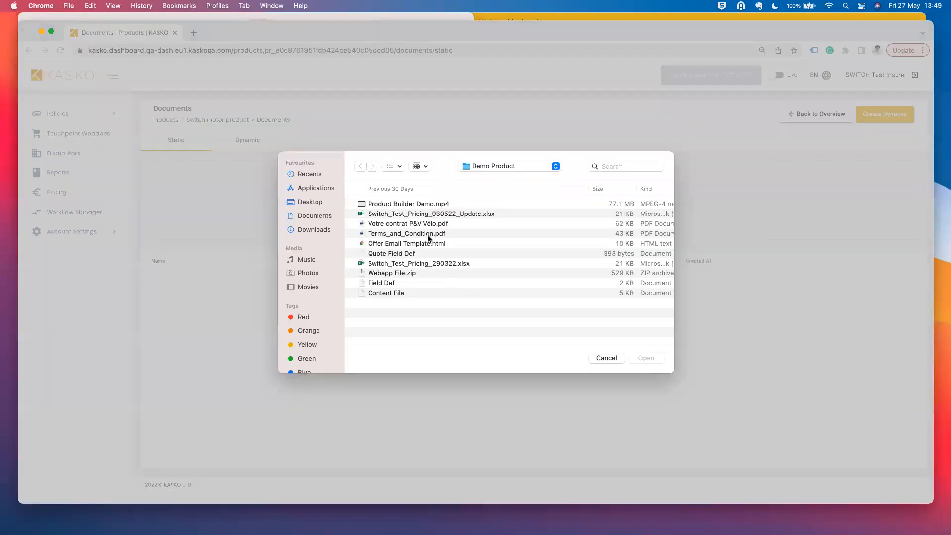
pyautogui.doubleClick(429, 235)
pyautogui.click(435, 296)
pyautogui.write('Terms and')
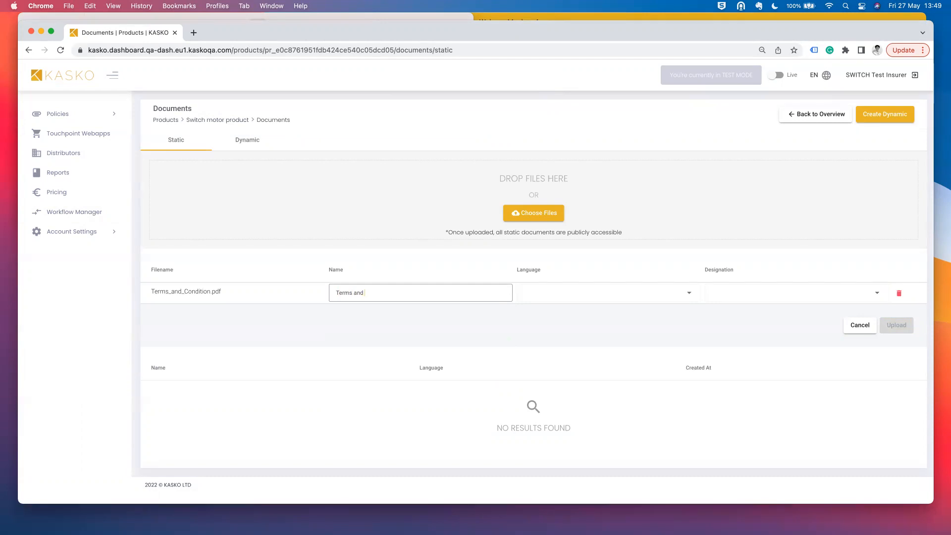
pyautogui.write('condition')
pyautogui.click(637, 288)
pyautogui.click(603, 318)
pyautogui.click(588, 295)
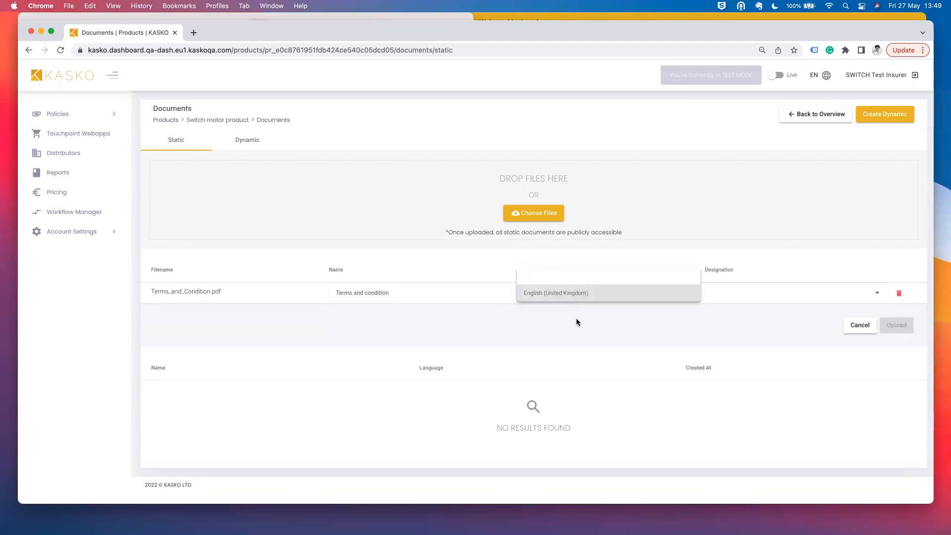
pyautogui.click(587, 293)
pyautogui.click(801, 294)
pyautogui.scroll(-3, 780, 357)
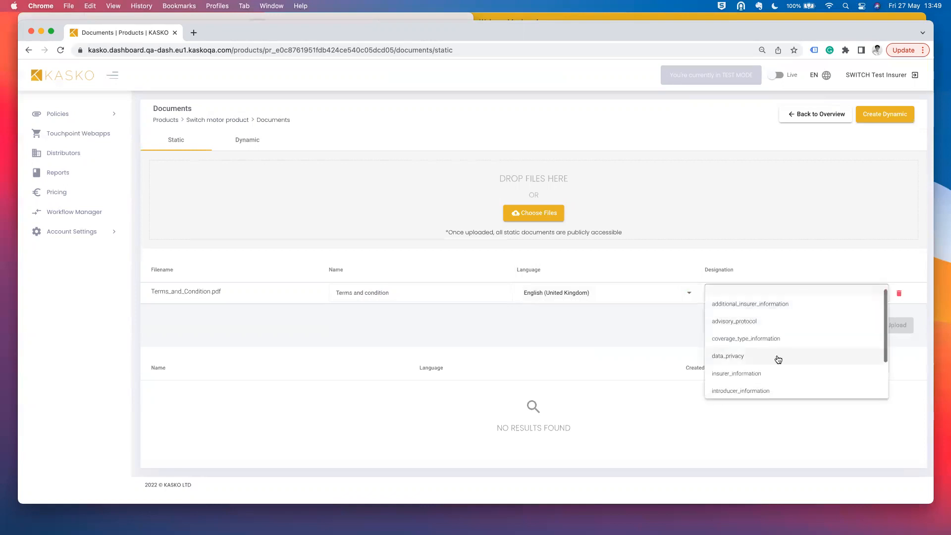
pyautogui.scroll(-1, 778, 368)
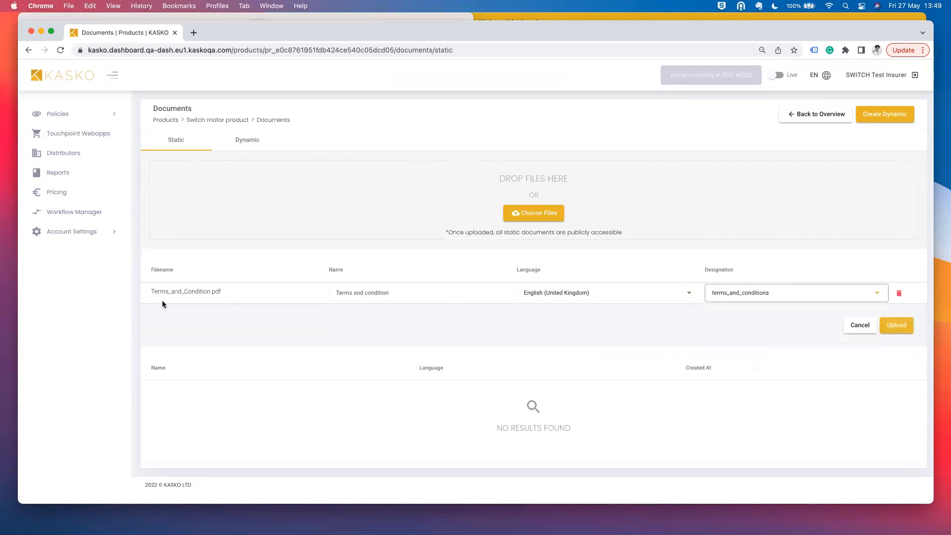
pyautogui.click(886, 327)
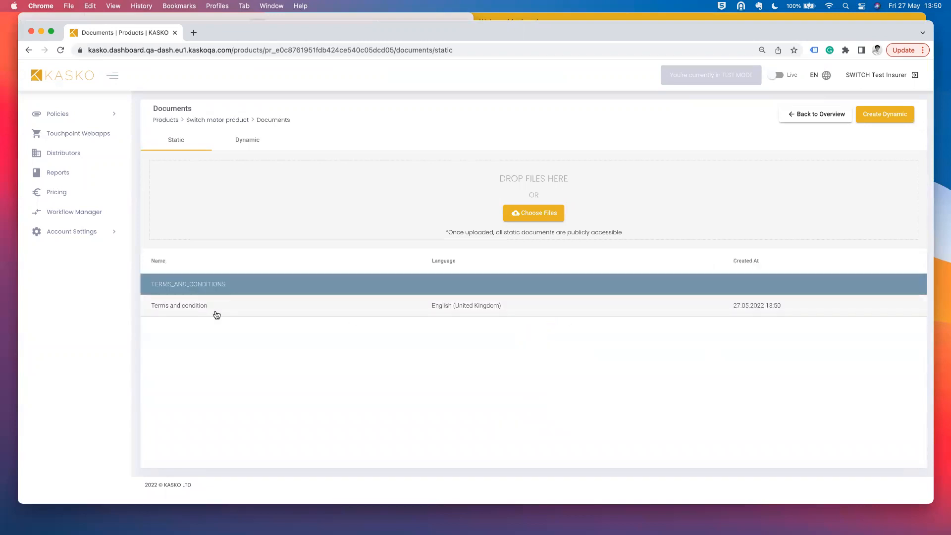
# - Review the Terms and condition document's details without changes, then show the dynamic documents list
pyautogui.click(354, 306)
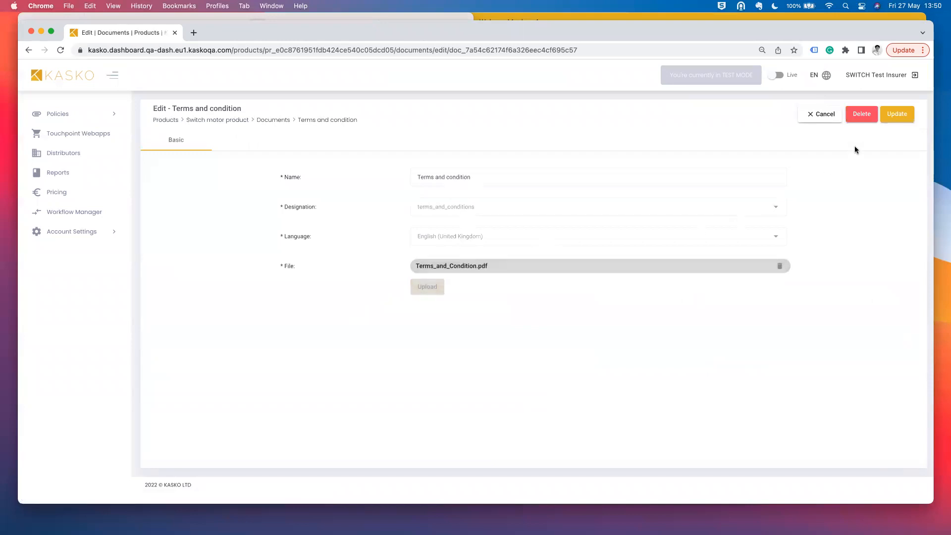
pyautogui.click(813, 119)
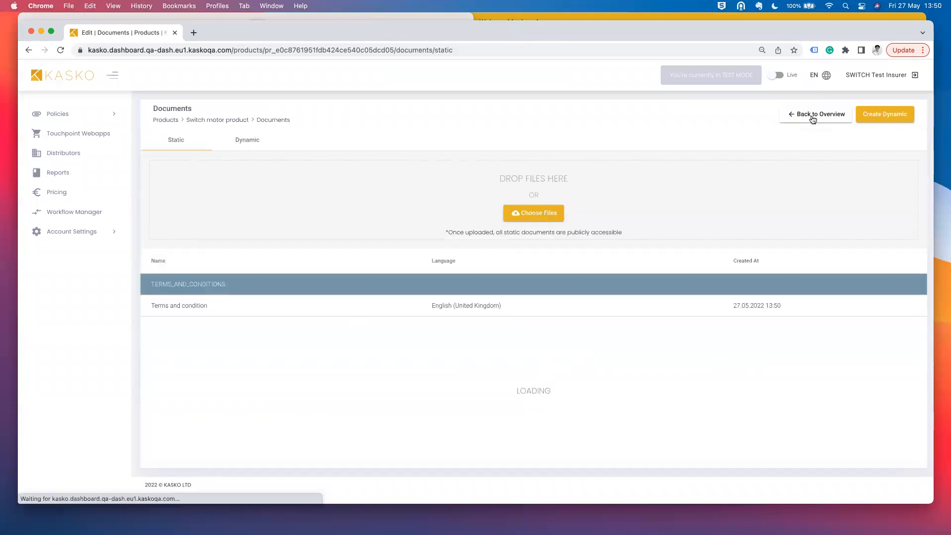
pyautogui.click(241, 143)
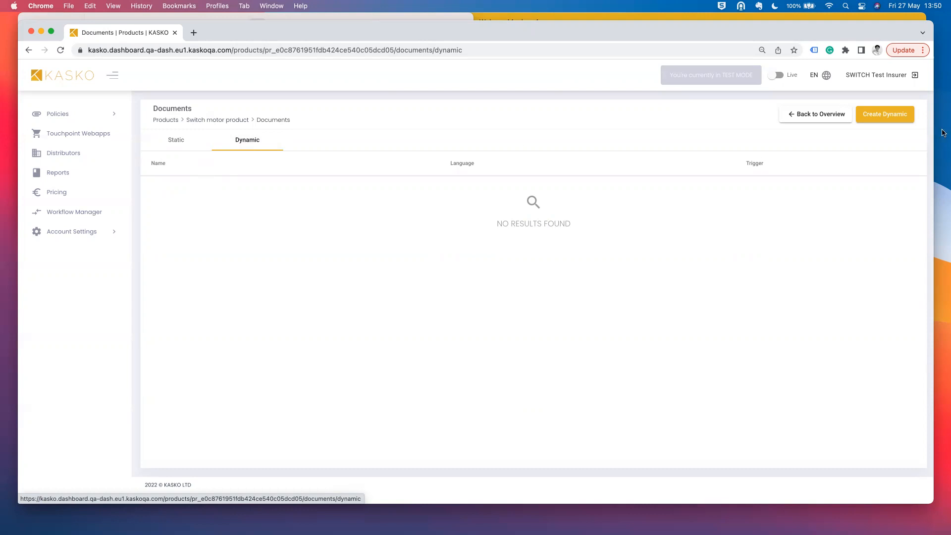
# - Define a dynamic document 'Policy certificate': designation policy_certificate, English (United Kingdom), triggered by policy_purchased
pyautogui.click(887, 117)
pyautogui.click(442, 187)
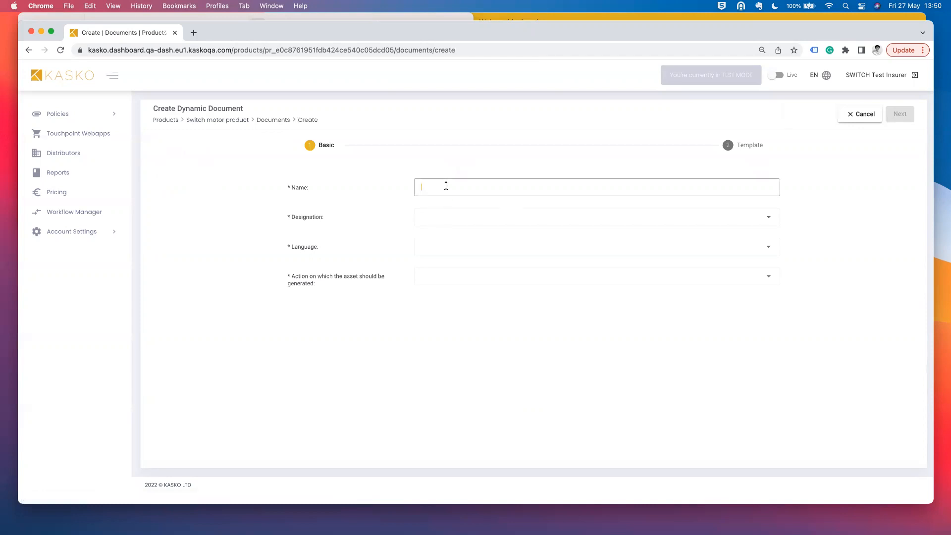
pyautogui.write('Policy certificate')
pyautogui.click(452, 220)
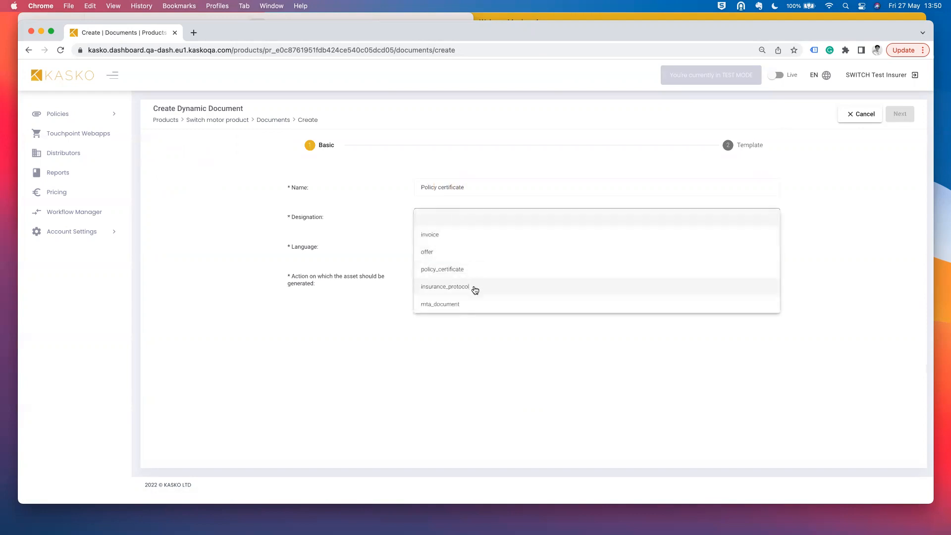
pyautogui.click(478, 271)
pyautogui.click(484, 251)
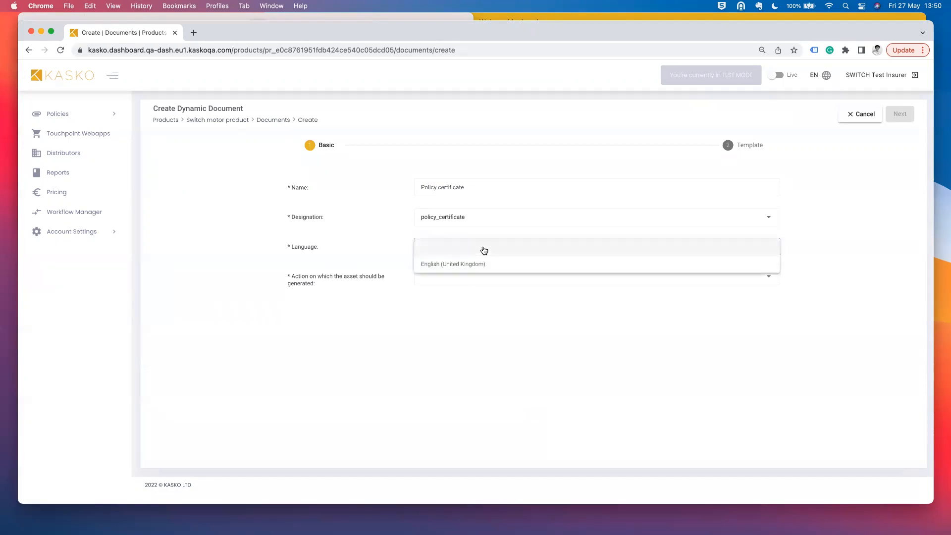
pyautogui.click(474, 263)
pyautogui.click(479, 281)
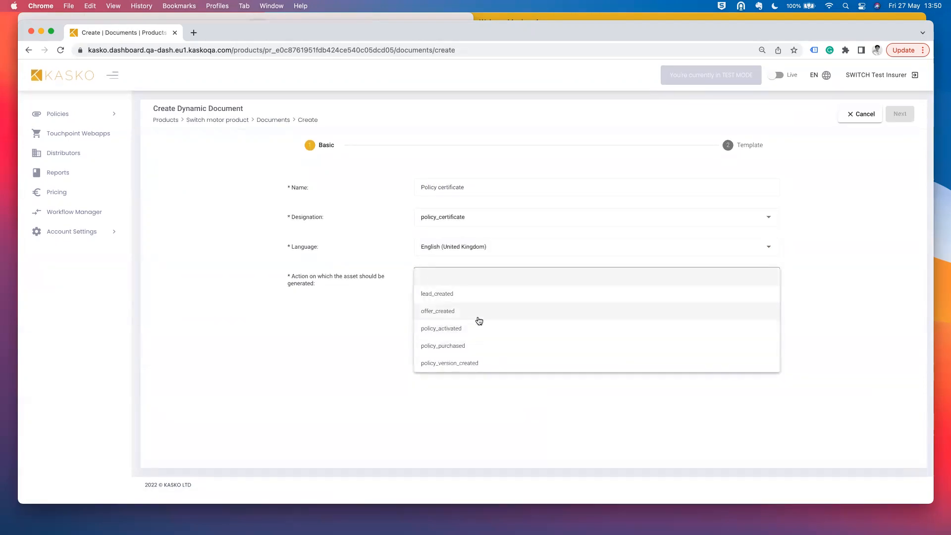
pyautogui.click(488, 346)
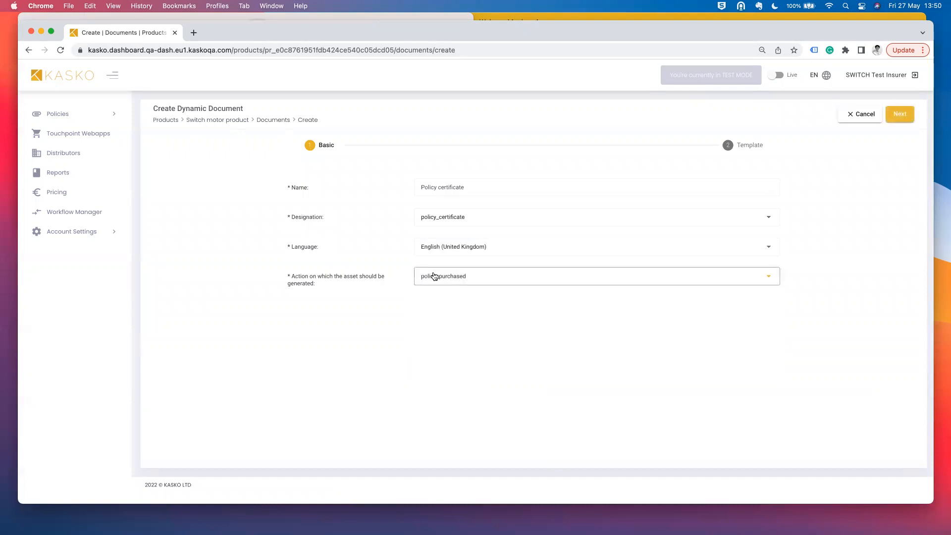
# - Enter 'sss' as the template and save the Policy certificate dynamic document
pyautogui.click(906, 116)
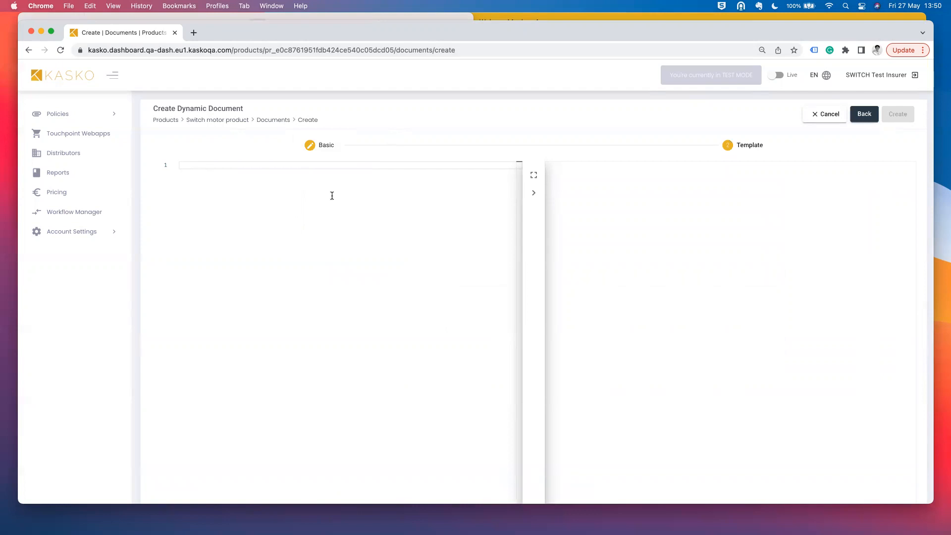
pyautogui.write('sss')
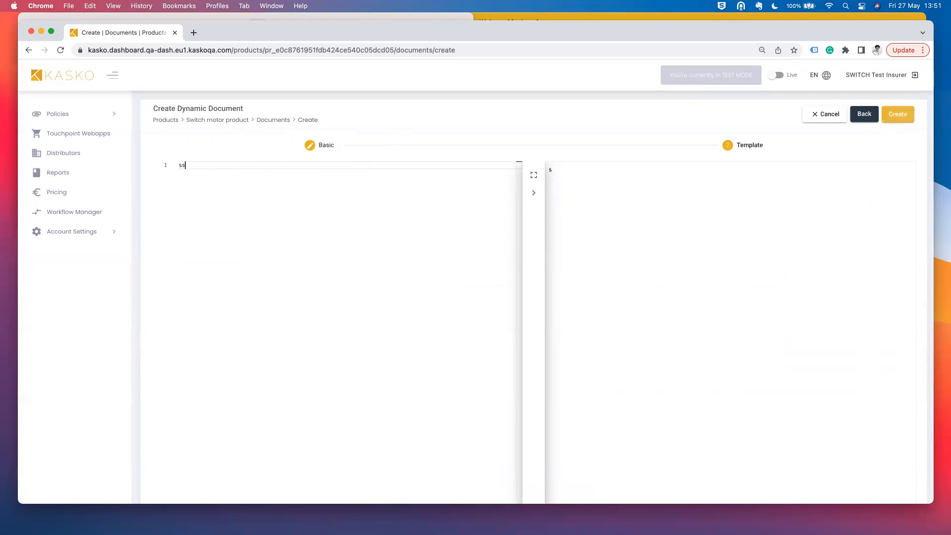
pyautogui.press('BackSpace')
pyautogui.press('BackSpace')
pyautogui.press('BackSpace')
pyautogui.write('sss')
pyautogui.click(895, 121)
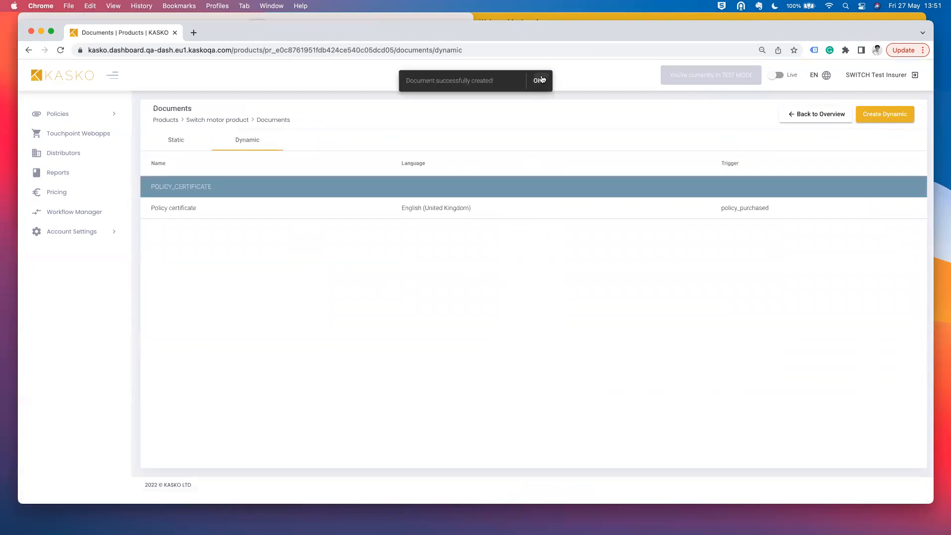
# - Check the static and dynamic document lists, then return to the product overview's Emails section
pyautogui.click(198, 140)
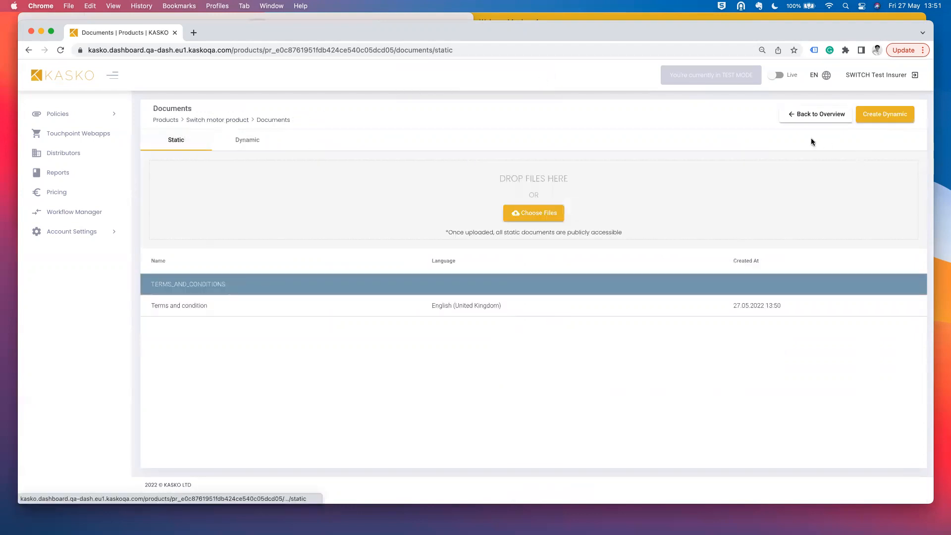
pyautogui.click(249, 140)
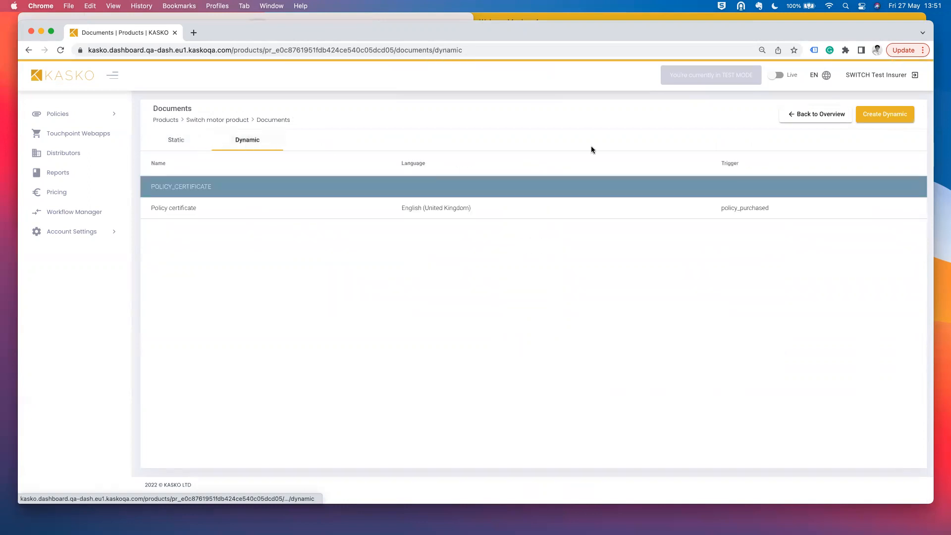
pyautogui.click(841, 114)
pyautogui.click(513, 244)
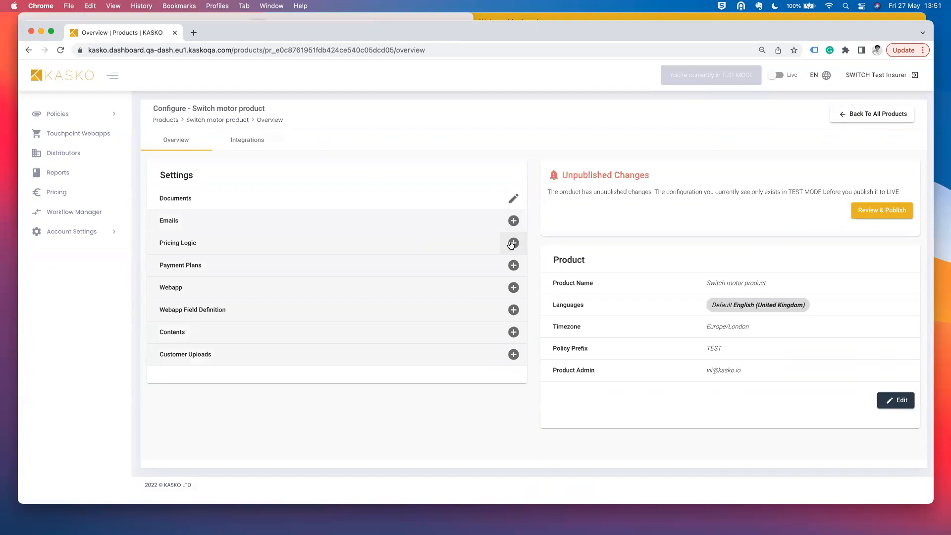
# - Start a new email sent on policy_purchased, in English (United Kingdom)
pyautogui.click(513, 220)
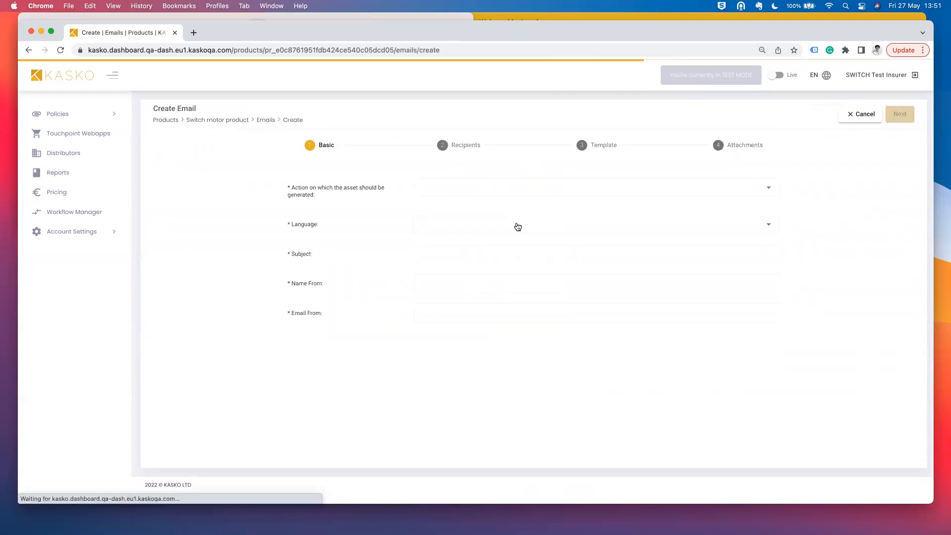
pyautogui.click(473, 195)
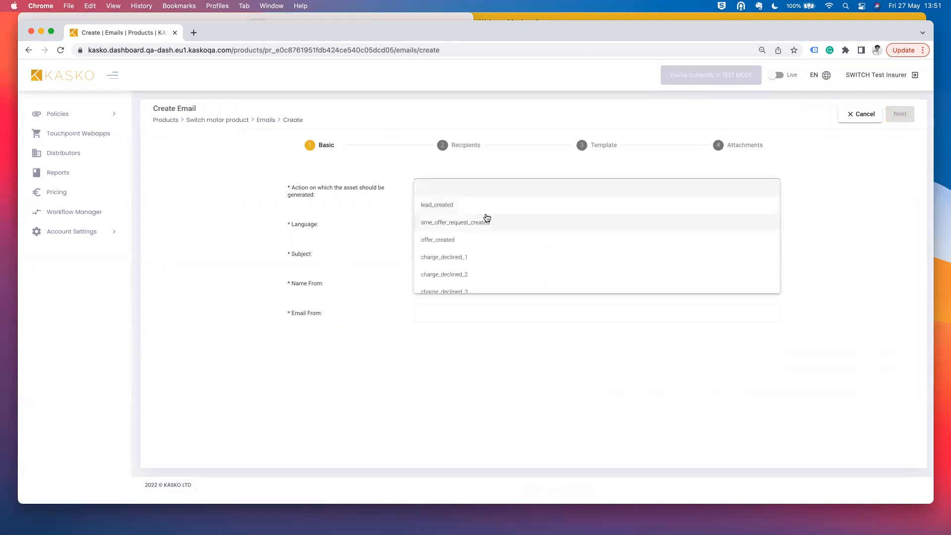
pyautogui.scroll(-4, 486, 252)
pyautogui.scroll(-2, 487, 253)
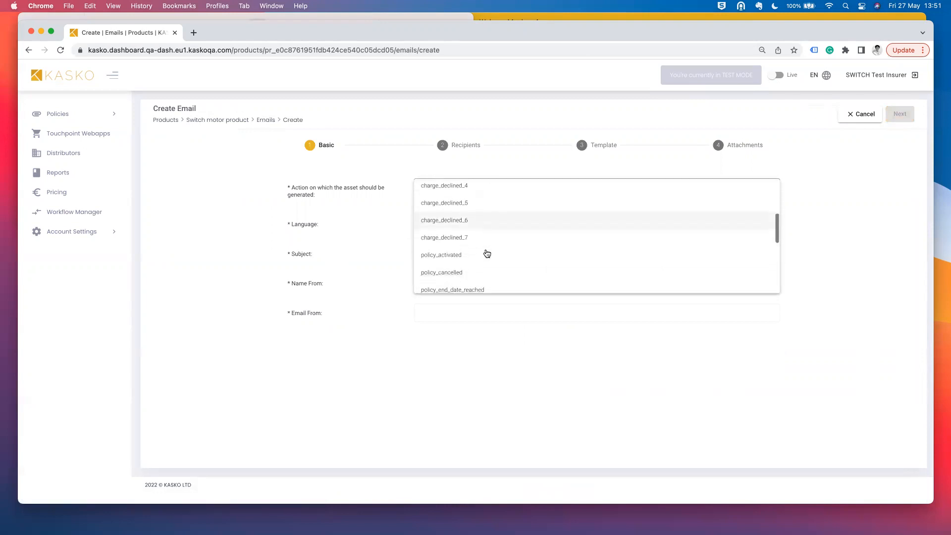
pyautogui.scroll(-2, 495, 248)
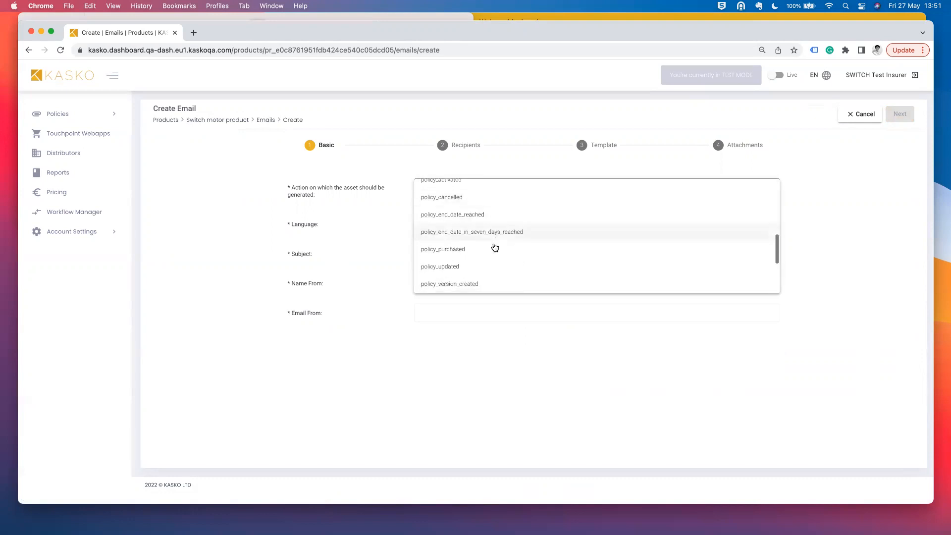
pyautogui.click(478, 248)
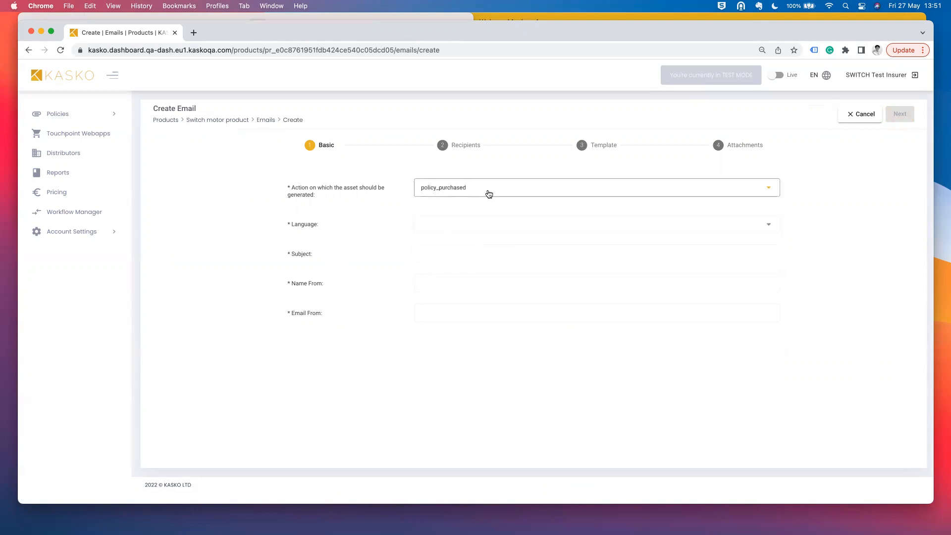
pyautogui.click(471, 225)
pyautogui.click(468, 241)
# - Set the subject 'Policy purchased!', sender name KASKO and a noreply sender address, then continue to recipients
pyautogui.click(469, 253)
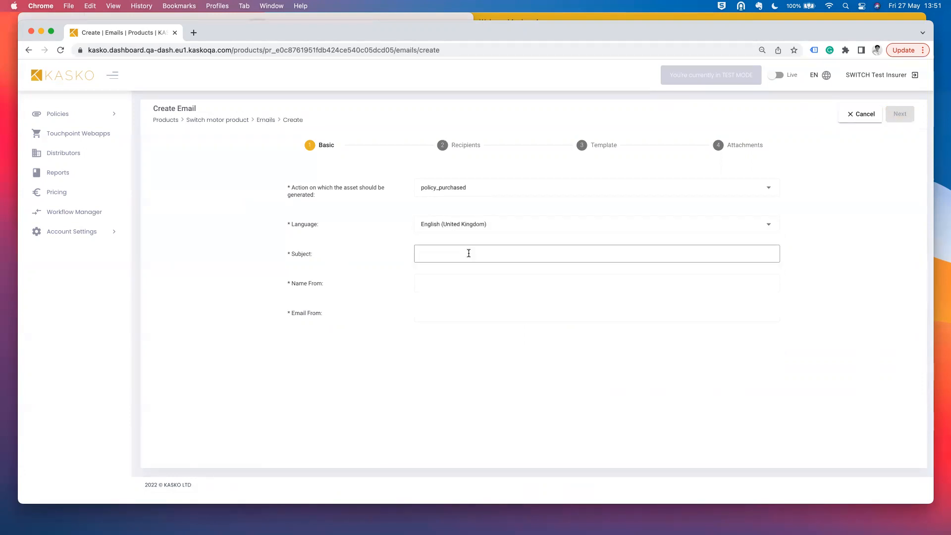
pyautogui.write('Policy purchased!')
pyautogui.click(471, 286)
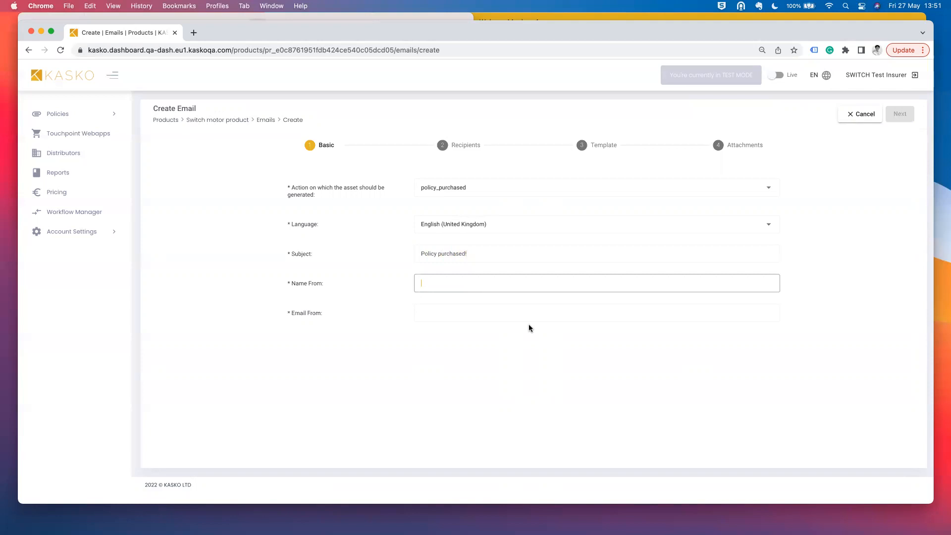
pyautogui.write('KASKO')
pyautogui.press('Tab')
pyautogui.click(597, 358)
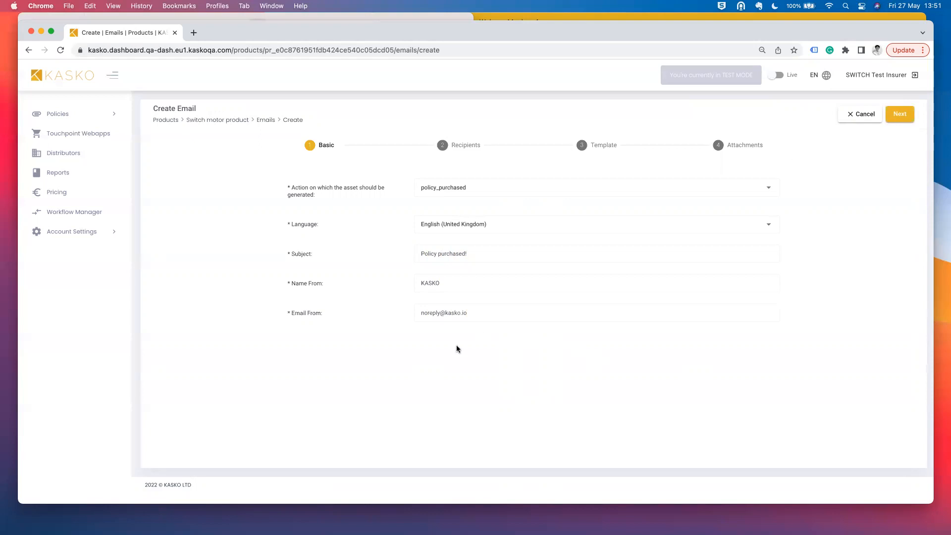
pyautogui.moveTo(300, 312); pyautogui.dragTo(499, 314)
pyautogui.click(523, 317)
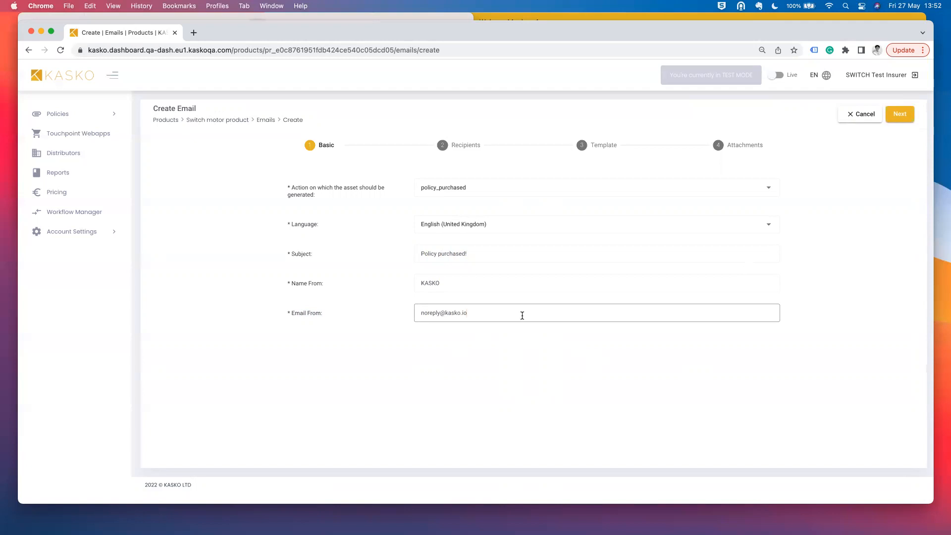
pyautogui.moveTo(472, 314); pyautogui.dragTo(417, 312)
pyautogui.click(901, 115)
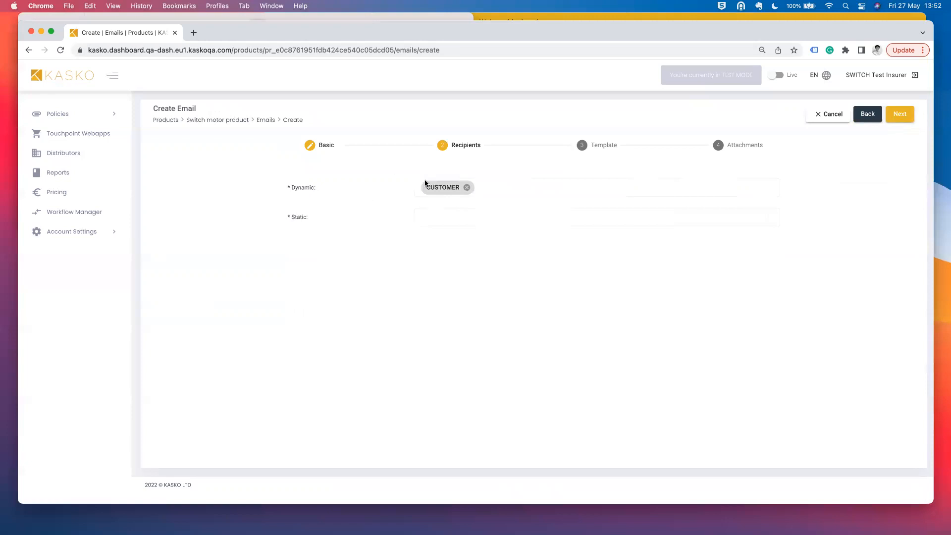
# - Add and then remove a static recipient address, keeping CUSTOMER as the sole recipient, and continue
pyautogui.click(515, 188)
pyautogui.click(503, 216)
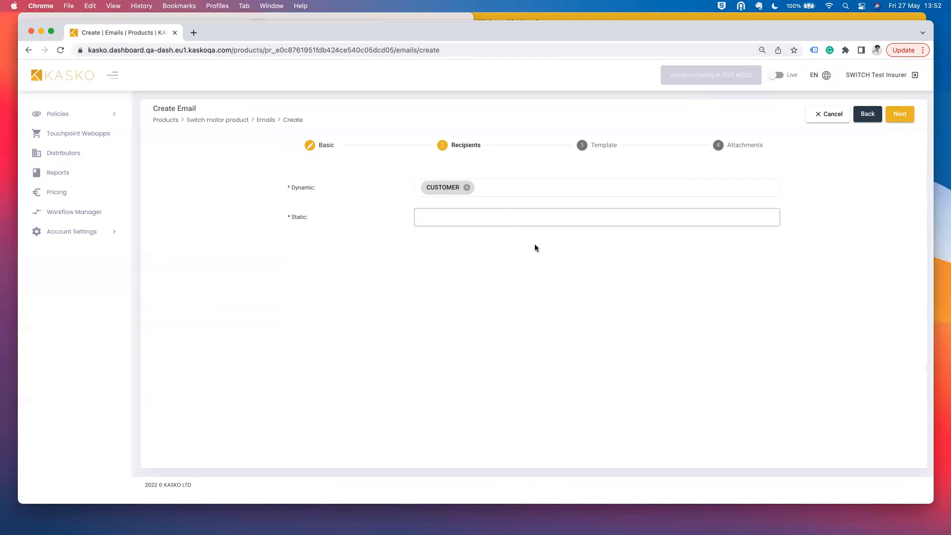
pyautogui.press('Return')
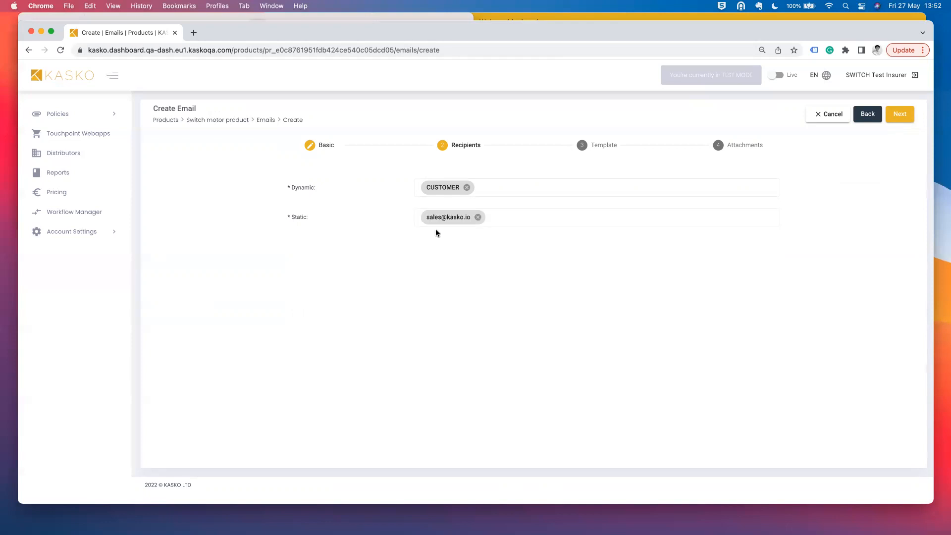
pyautogui.click(477, 218)
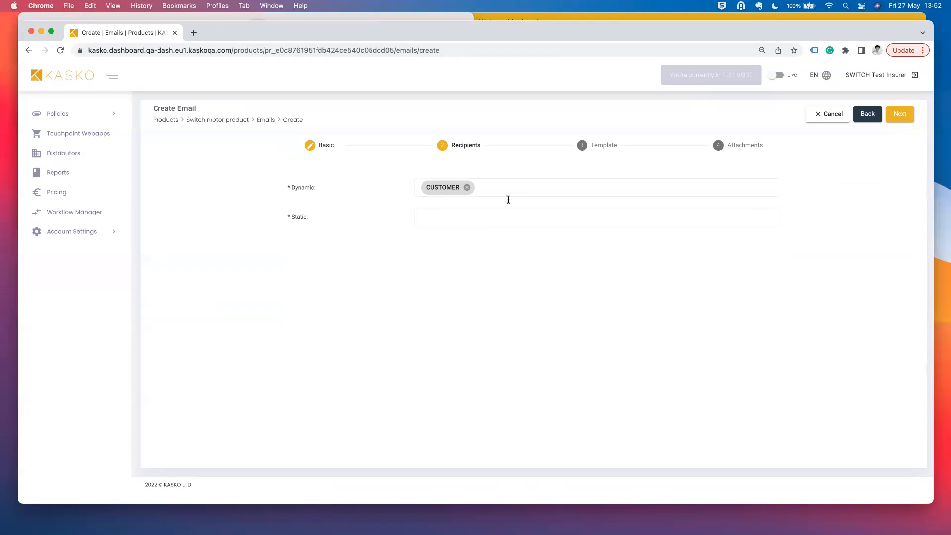
pyautogui.click(901, 114)
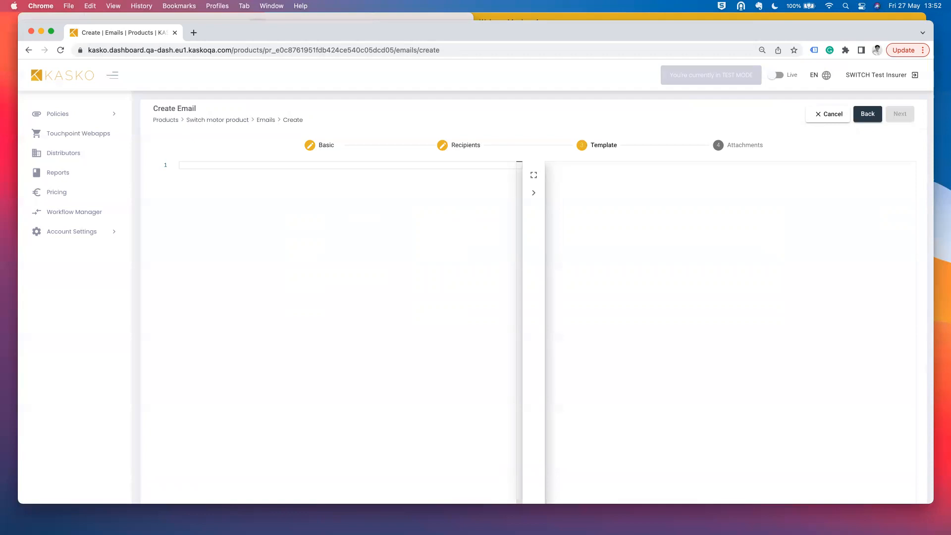
# - Open Offer Email Template.html in Sublime Text and copy all of its HTML
pyautogui.press('super+Tab')
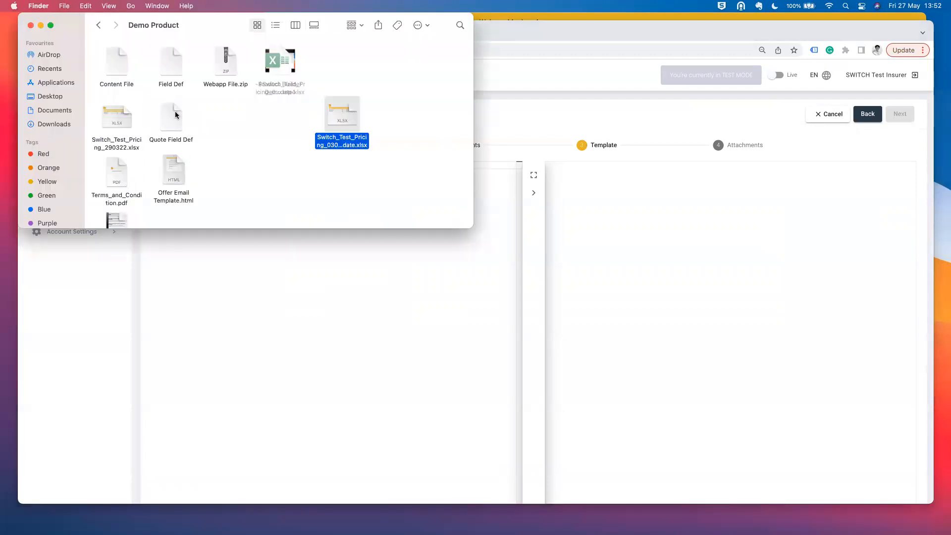
pyautogui.click(170, 170)
pyautogui.rightClick(169, 170)
pyautogui.moveTo(240, 185)
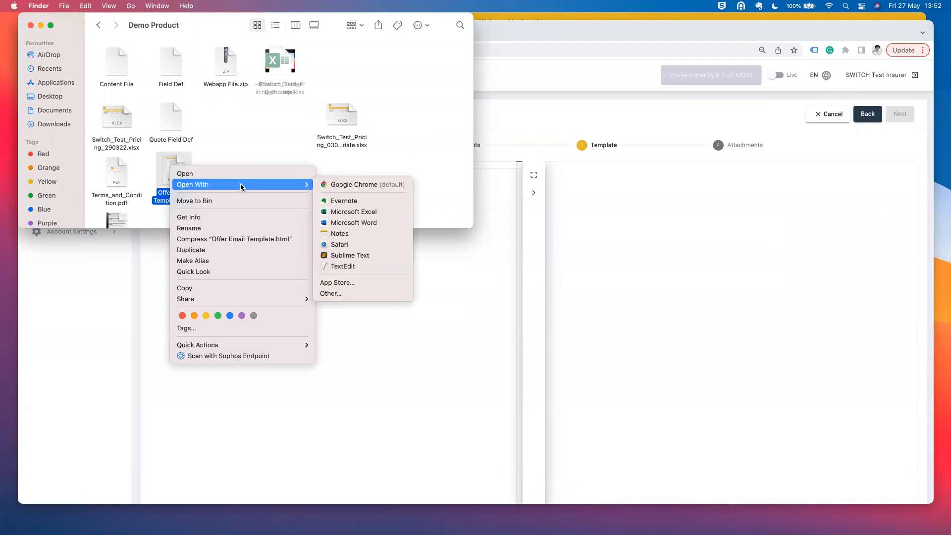
pyautogui.click(356, 256)
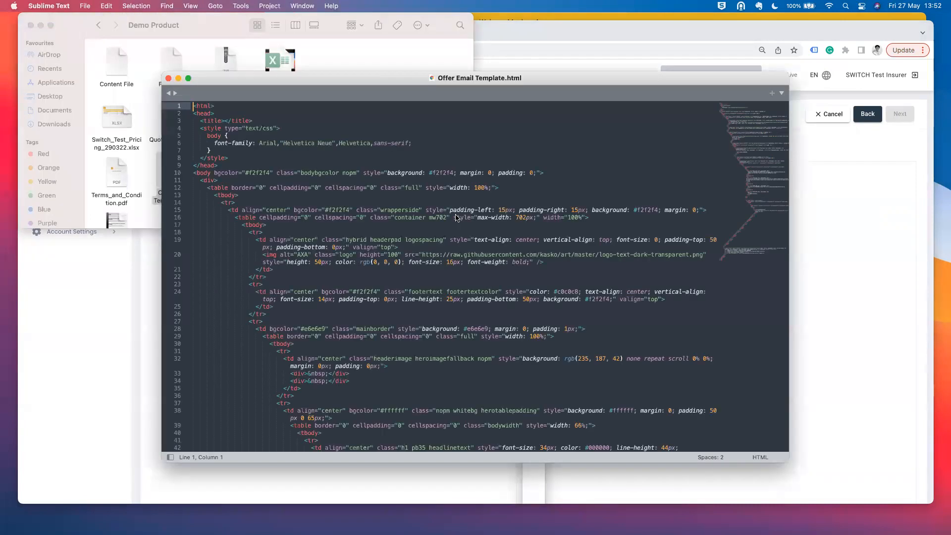
pyautogui.press('super+a')
pyautogui.press('super+c')
# - Paste the HTML into the email's template editor and proceed to the attachments step
pyautogui.press('super+Tab')
pyautogui.click(293, 297)
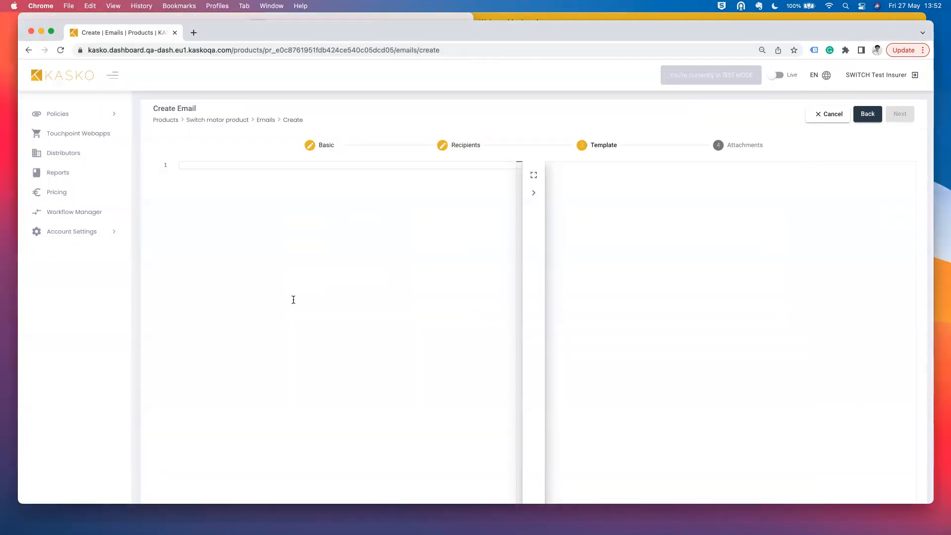
pyautogui.press('super+v')
pyautogui.scroll(15, 334, 247)
pyautogui.hscroll(2, 383, 315)
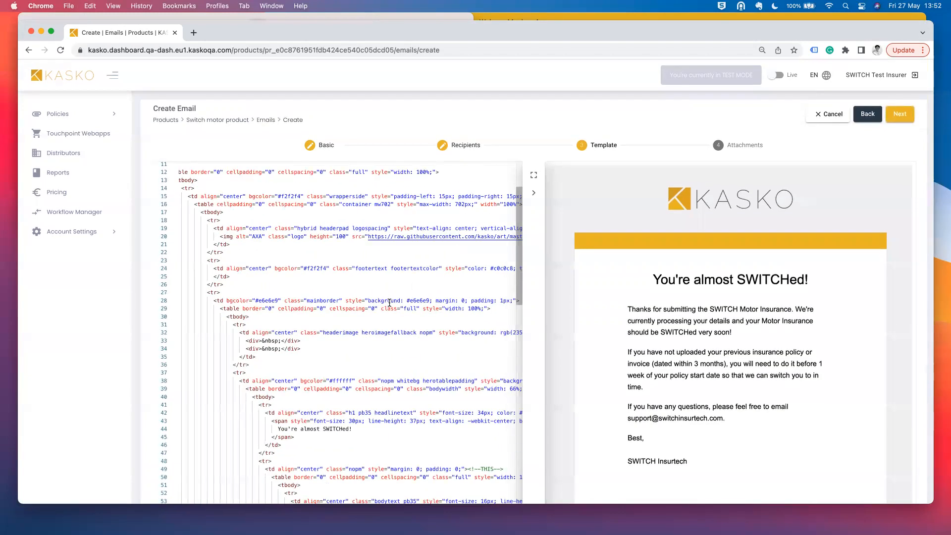
pyautogui.hscroll(-2, 277, 248)
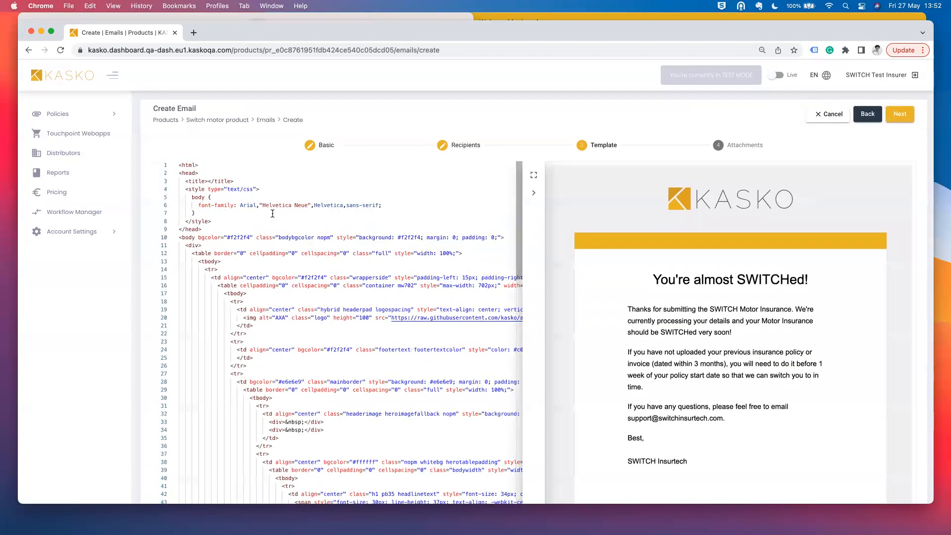
pyautogui.scroll(-5, 240, 260)
pyautogui.hscroll(1, 240, 260)
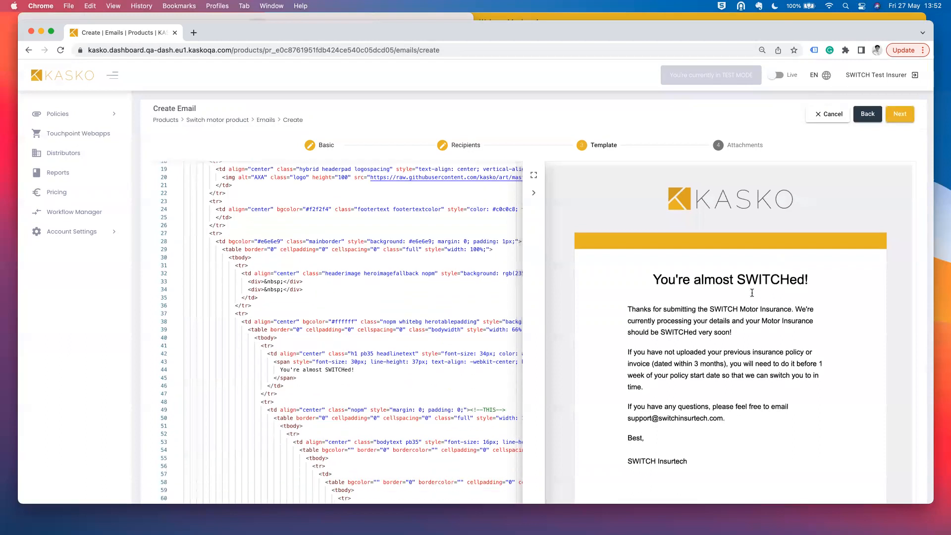
pyautogui.scroll(-2, 695, 342)
pyautogui.scroll(2, 671, 353)
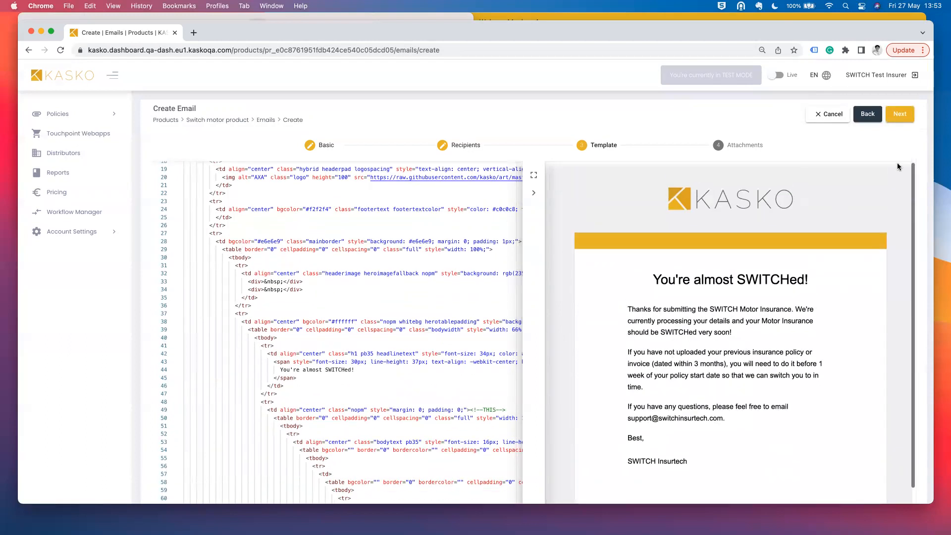
pyautogui.click(897, 116)
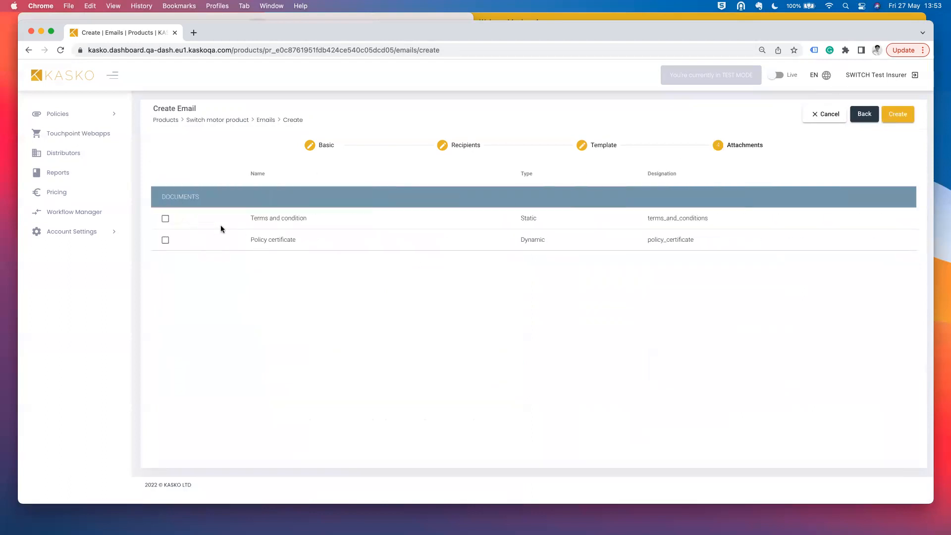
# - Attach Terms and condition and Policy certificate, save the email, and return to the product overview
pyautogui.click(166, 220)
pyautogui.click(166, 241)
pyautogui.click(897, 114)
pyautogui.click(538, 83)
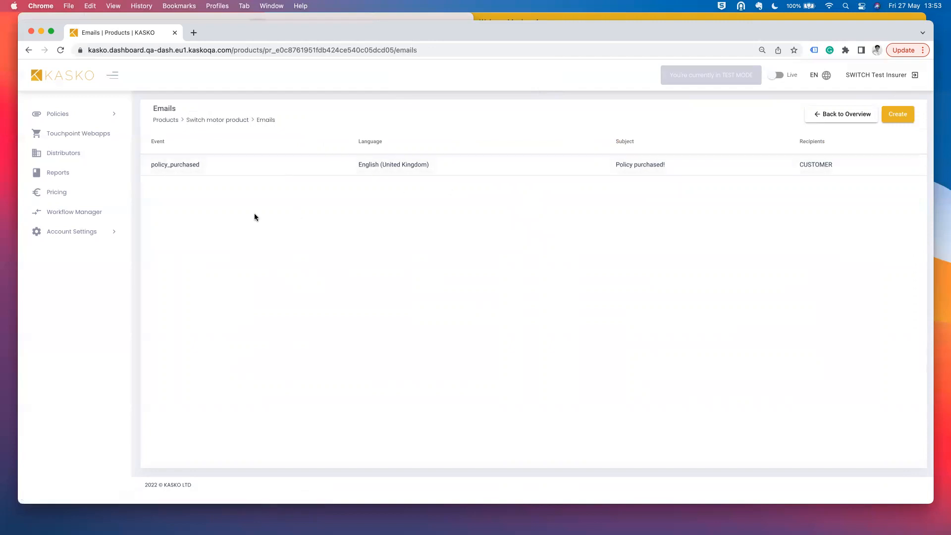
pyautogui.click(862, 115)
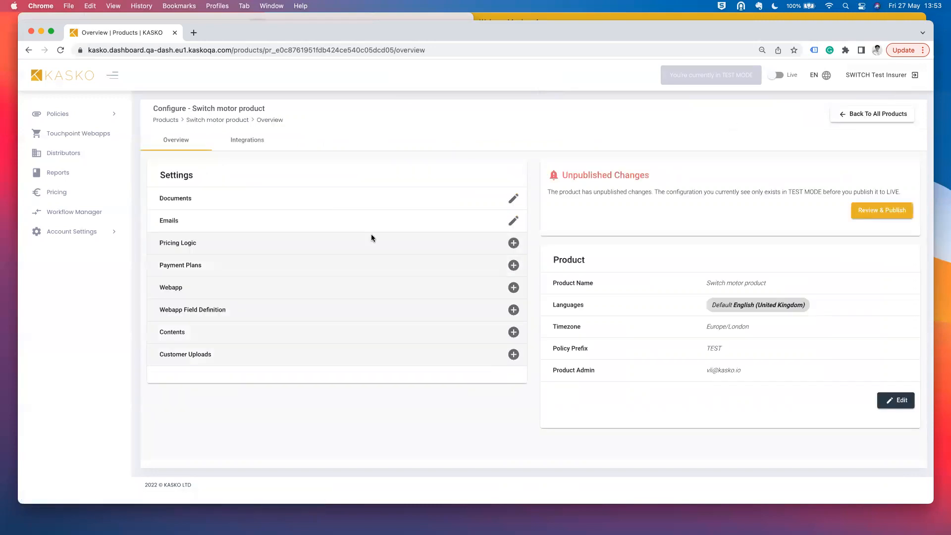
# - Start a pricing logic with Switch_Test_Pricing_290322.xlsx uploaded and Single payment frequency selected
pyautogui.click(515, 241)
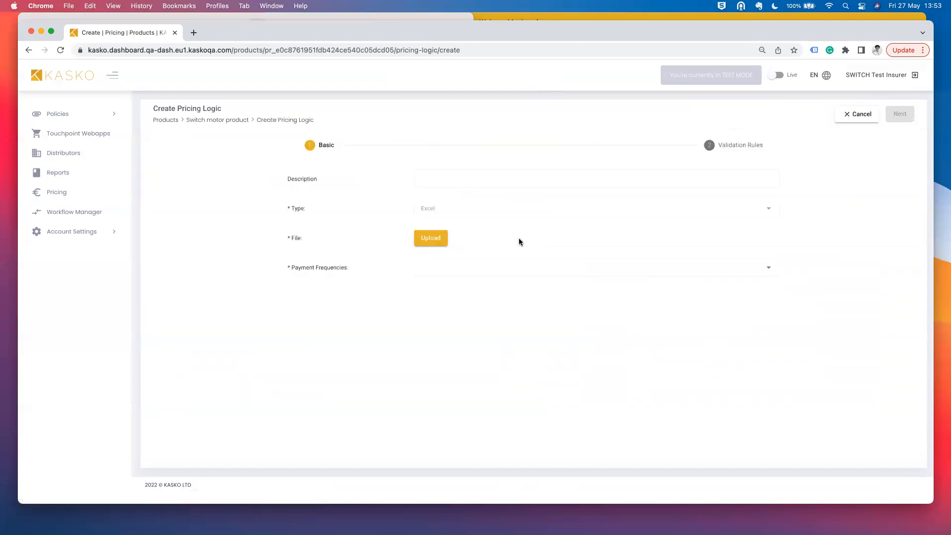
pyautogui.click(435, 241)
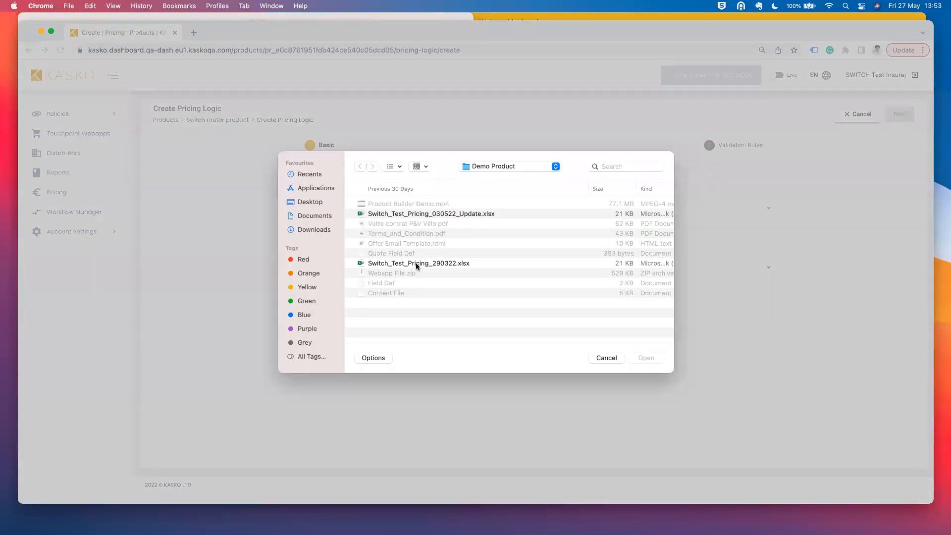
pyautogui.doubleClick(416, 264)
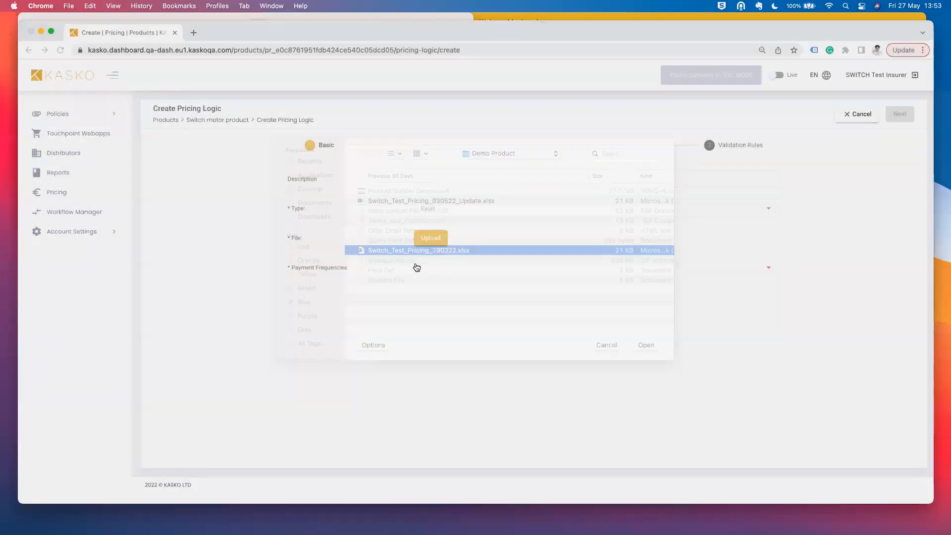
pyautogui.click(467, 285)
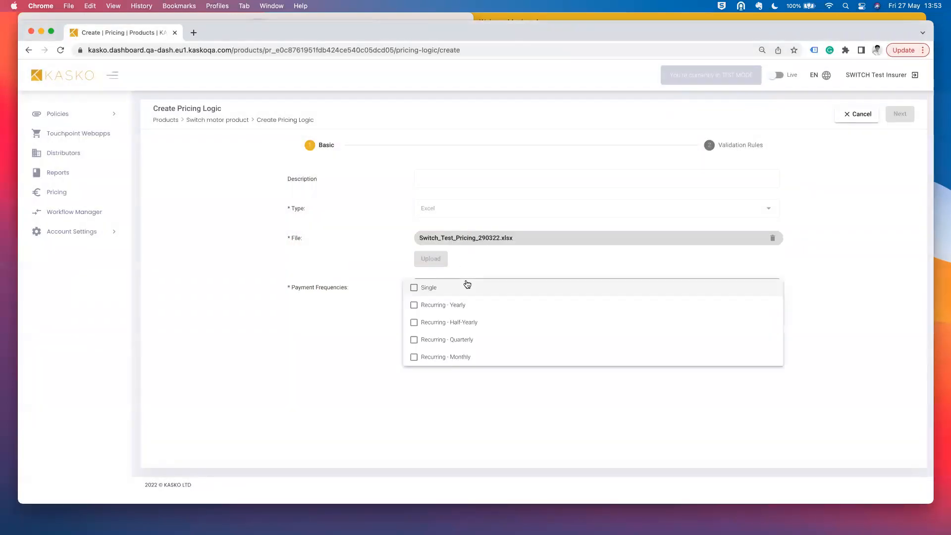
pyautogui.click(504, 293)
pyautogui.click(828, 228)
# - On Validation Rules, break the empty quote brackets onto separate lines, then bring up the Demo Product folder
pyautogui.click(899, 115)
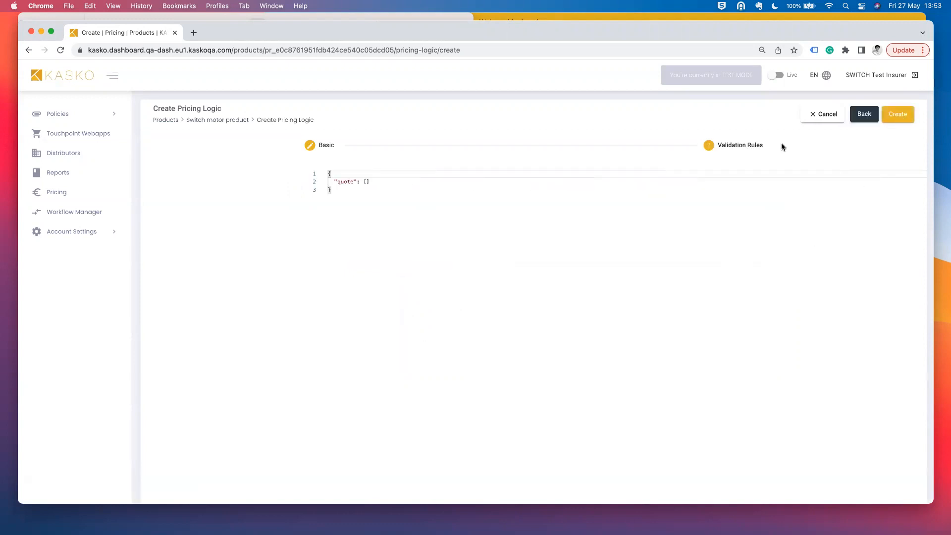
pyautogui.click(281, 182)
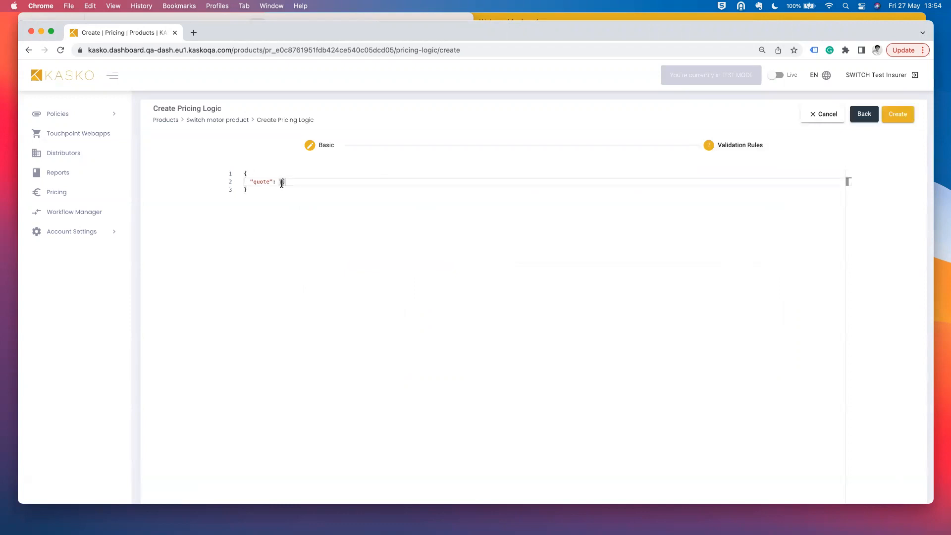
pyautogui.press('Return')
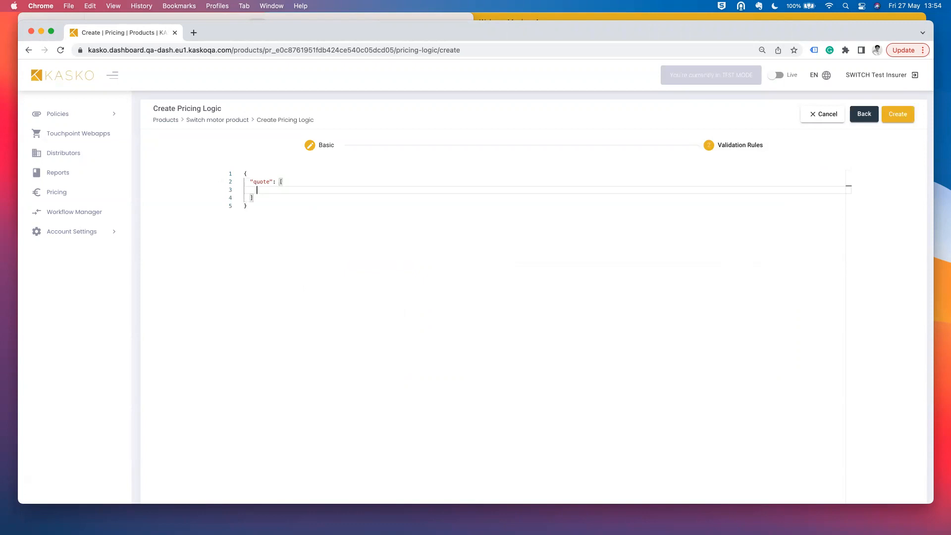
pyautogui.press('super+Tab')
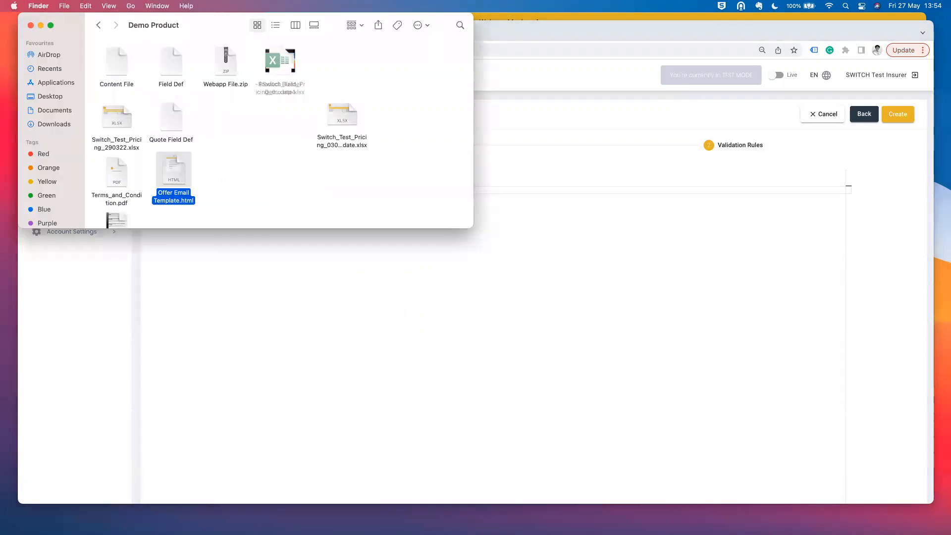
# - Open Quote Field Def as plain text in TextEdit
pyautogui.rightClick(172, 115)
pyautogui.moveTo(236, 134)
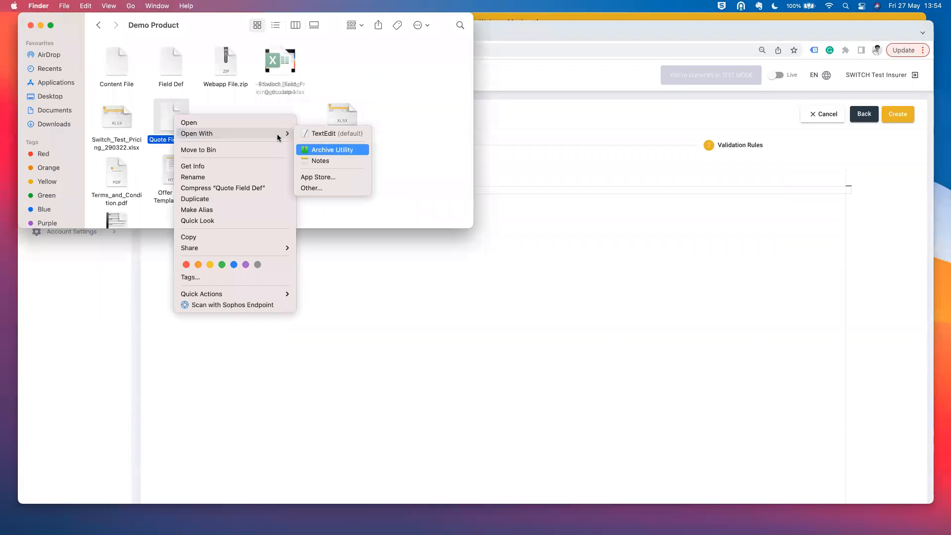
pyautogui.click(328, 133)
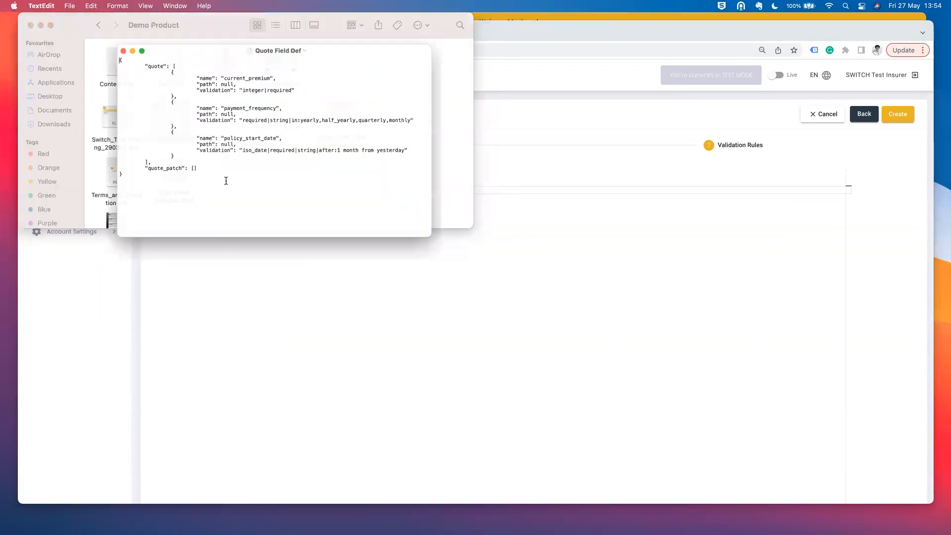
pyautogui.moveTo(146, 182); pyautogui.dragTo(91, 52)
pyautogui.press('super+c')
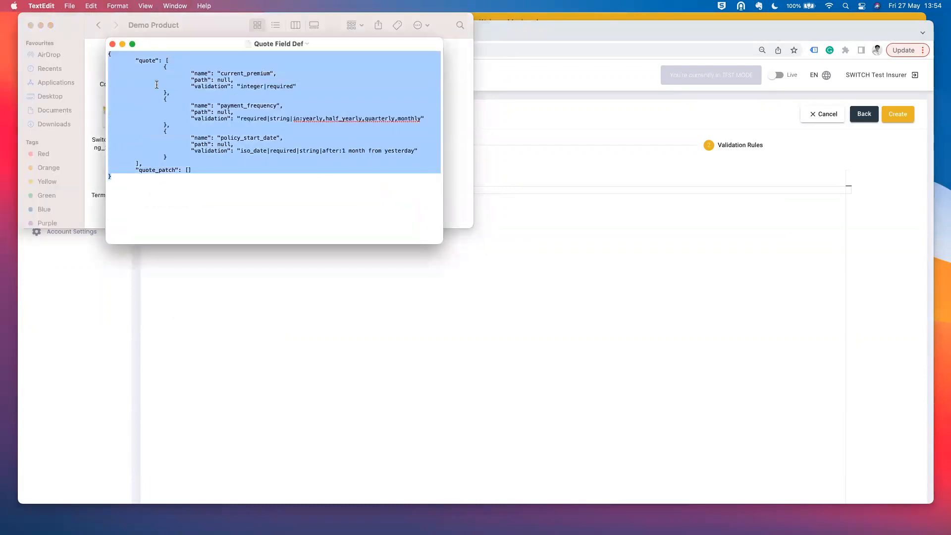
pyautogui.click(237, 74)
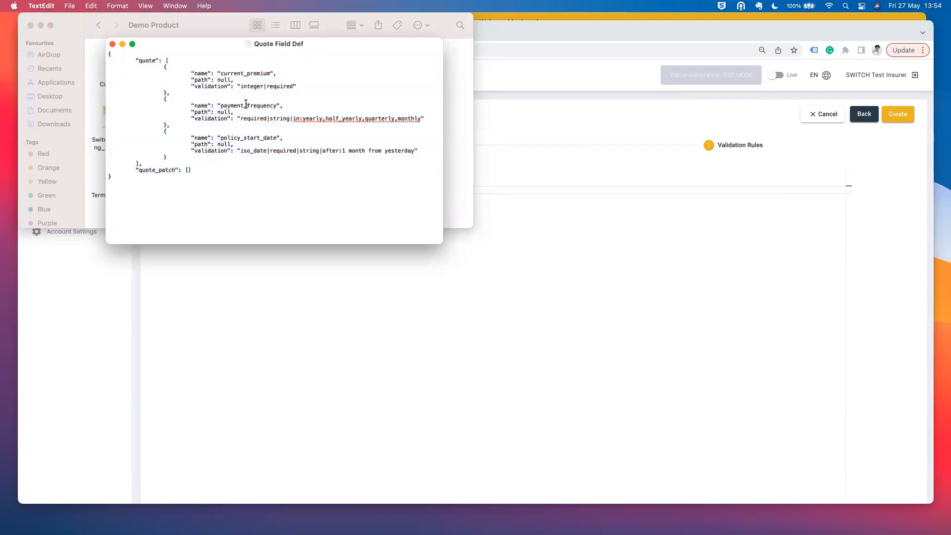
pyautogui.doubleClick(261, 137)
pyautogui.click(324, 155)
# - Paste the Quote Field Def JSON over the pricing logic's existing validation rules
pyautogui.moveTo(241, 117); pyautogui.dragTo(364, 123)
pyautogui.click(343, 288)
pyautogui.press('super+a')
pyautogui.press('super+v')
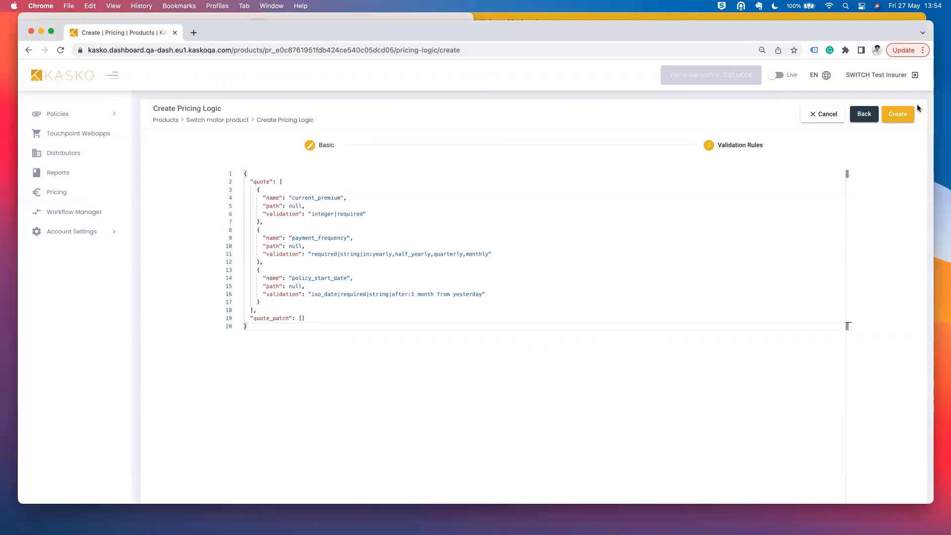
# - Create the pricing logic, dismiss the saved confirmation, and refocus the dashboard
pyautogui.click(898, 115)
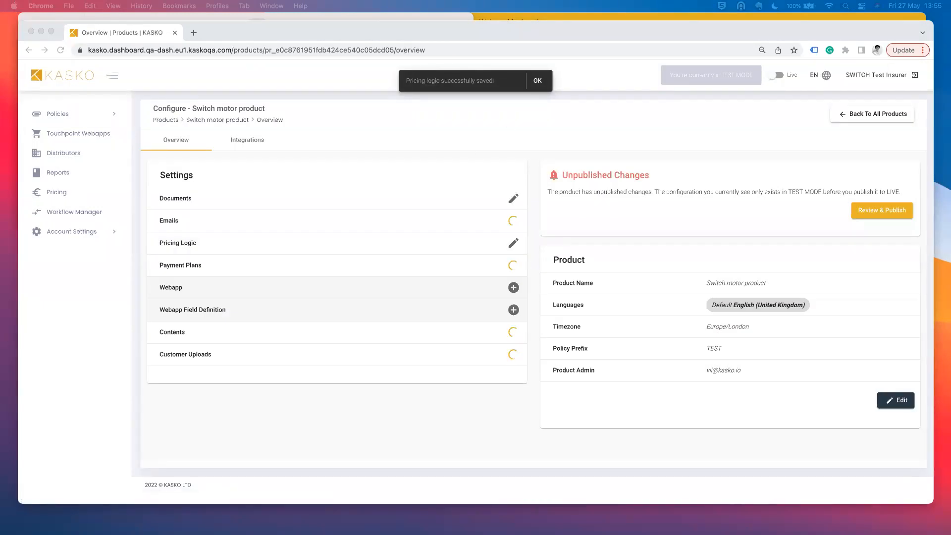
pyautogui.click(539, 82)
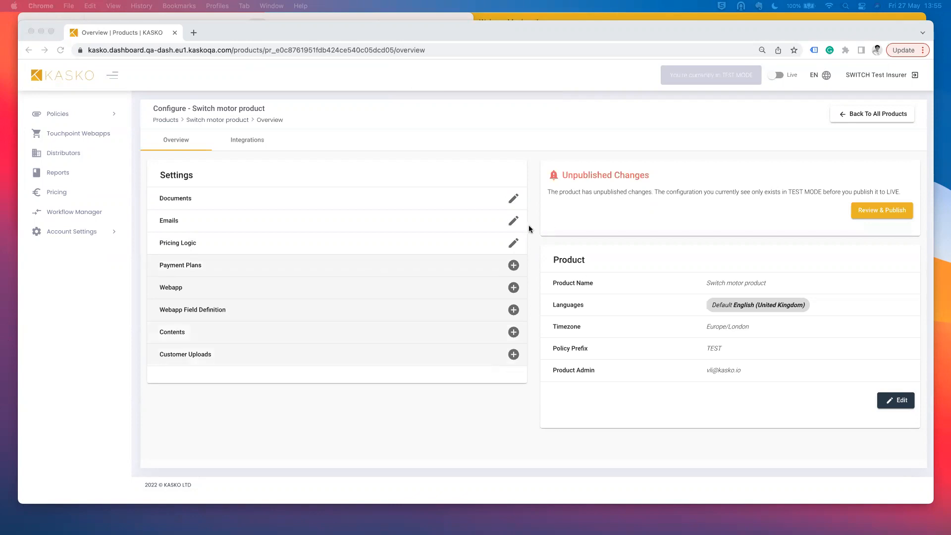
pyautogui.click(518, 262)
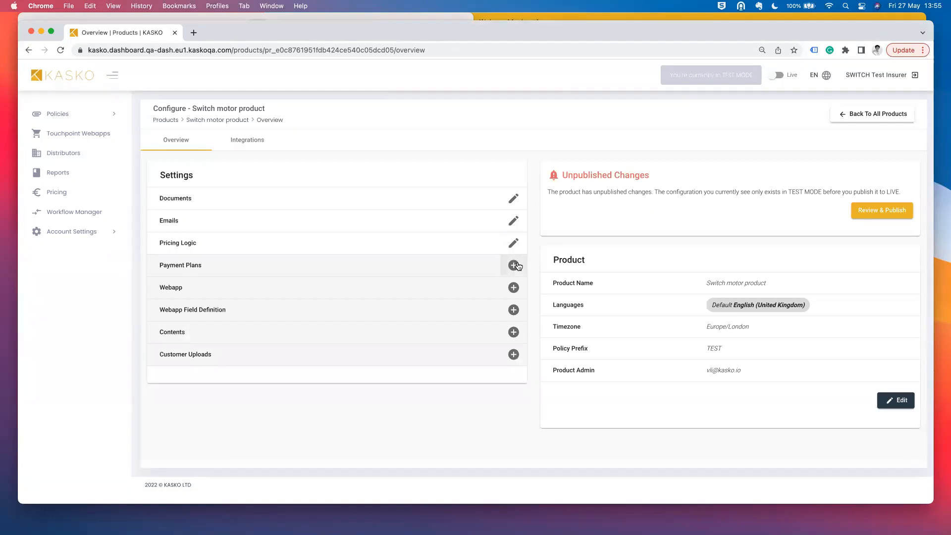
# - Start a new payment plan named 'Invoice'
pyautogui.click(514, 265)
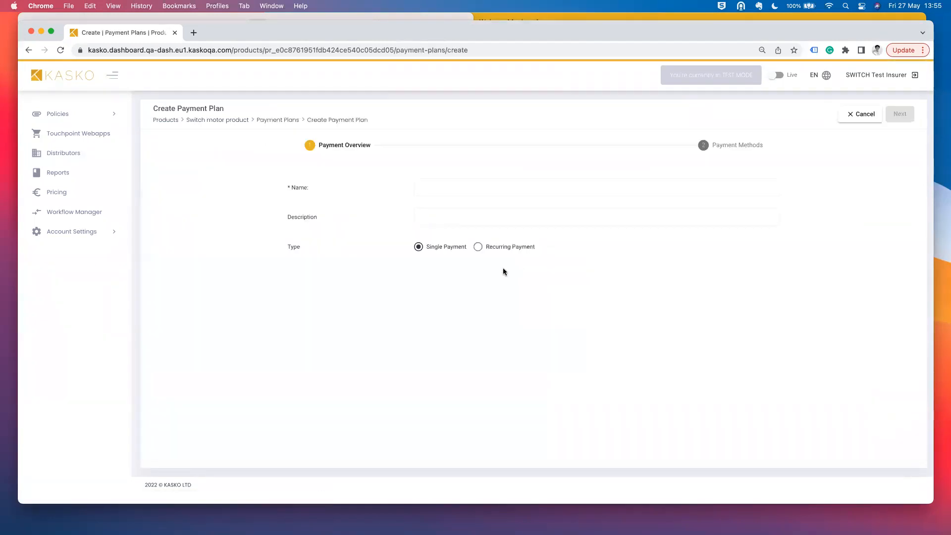
pyautogui.click(464, 190)
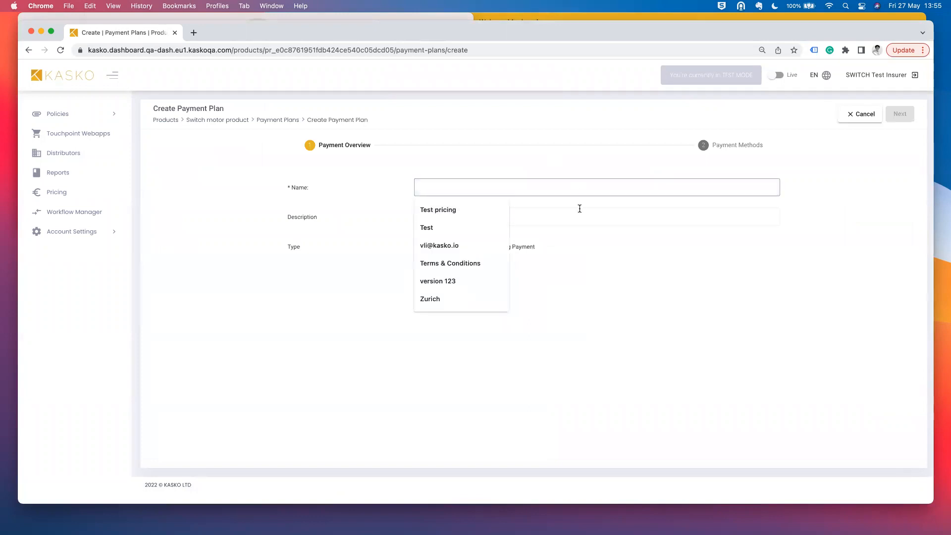
pyautogui.write('Strip')
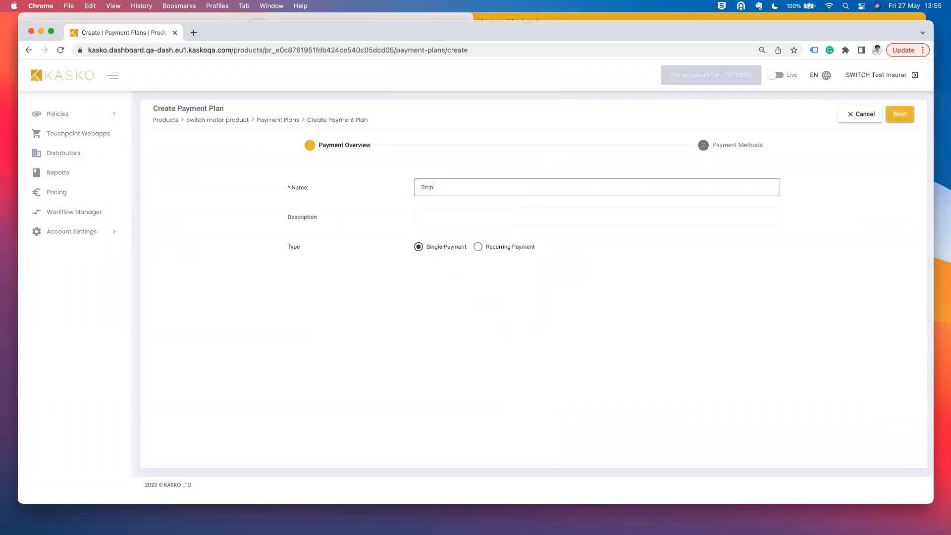
pyautogui.press('BackSpace')
pyautogui.press('BackSpace')
pyautogui.write('Invoice')
# - Set the plan type to Single Payment and continue to the payment methods step
pyautogui.click(501, 247)
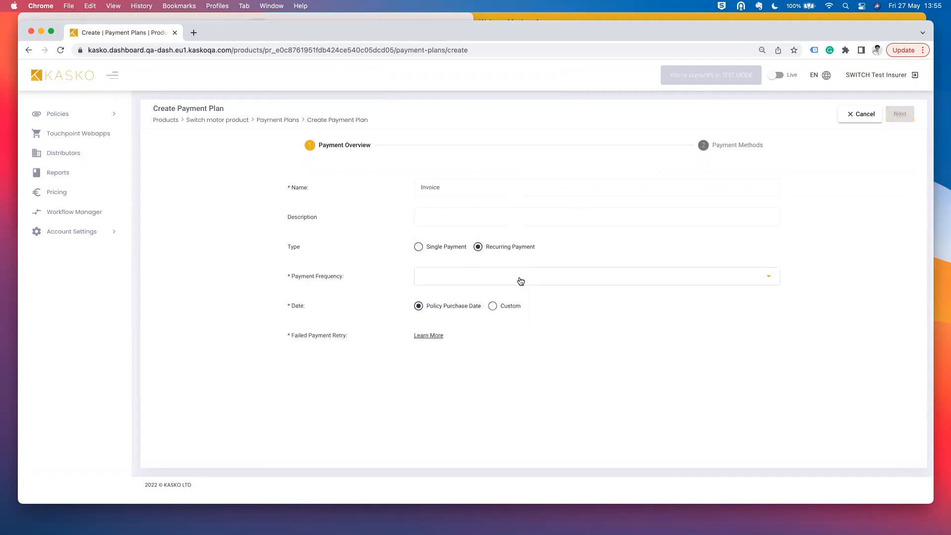
pyautogui.click(520, 279)
pyautogui.click(508, 371)
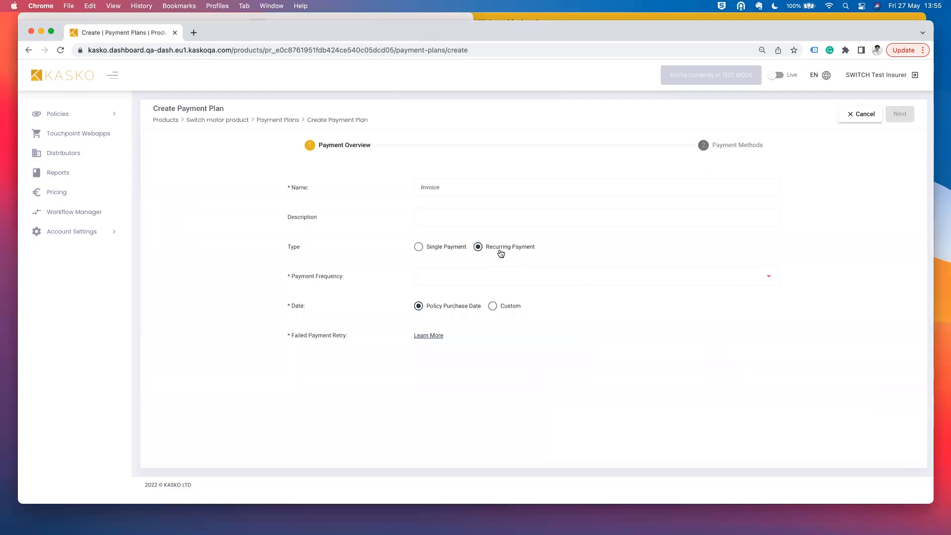
pyautogui.click(493, 276)
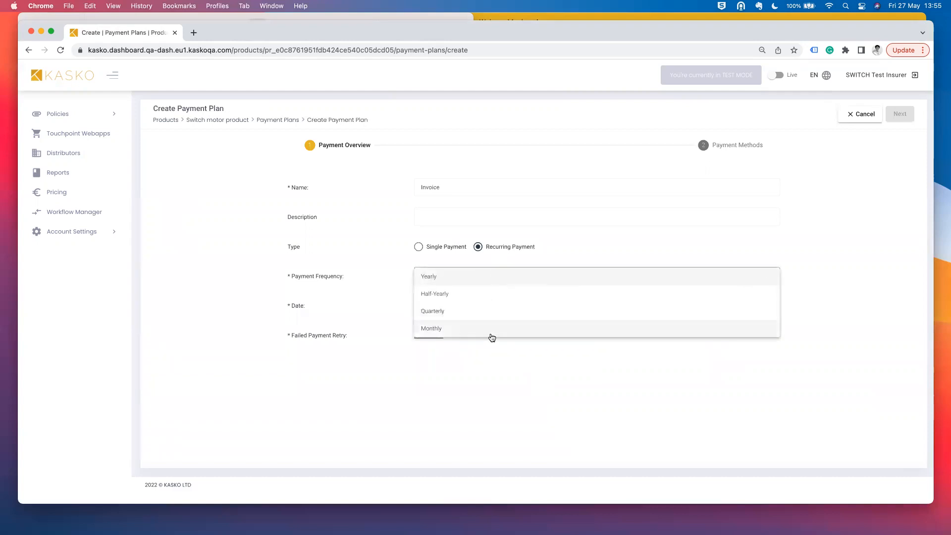
pyautogui.click(418, 245)
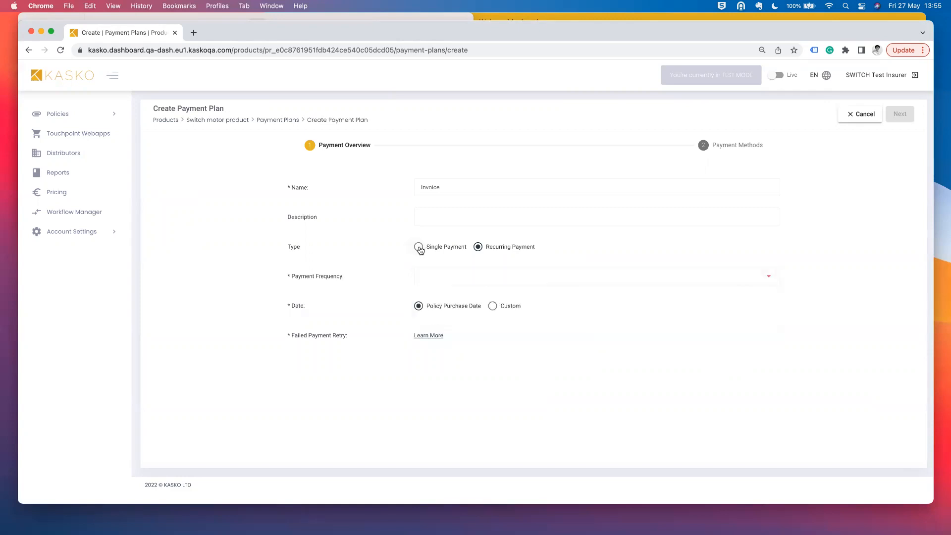
pyautogui.click(418, 246)
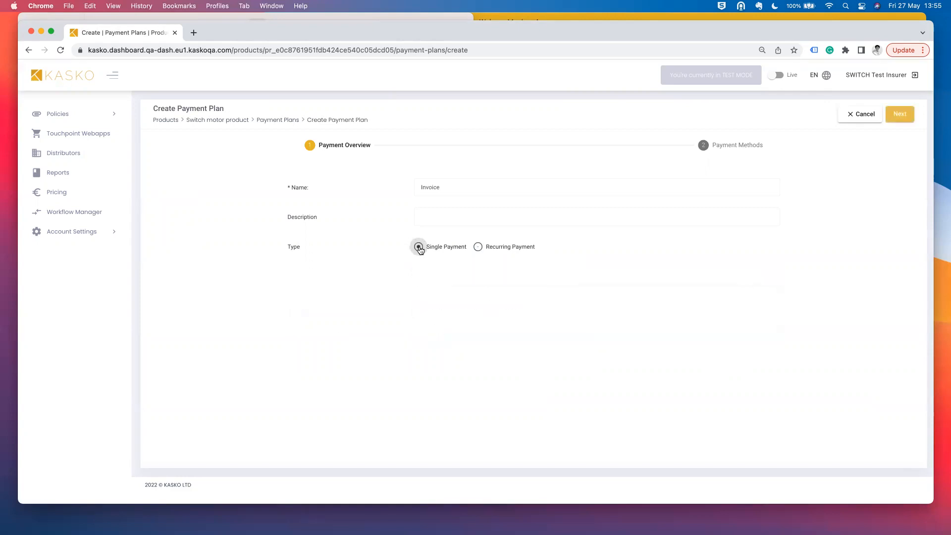
pyautogui.click(899, 113)
# - Choose Insurer as the payment method and save the Invoice plan
pyautogui.click(474, 300)
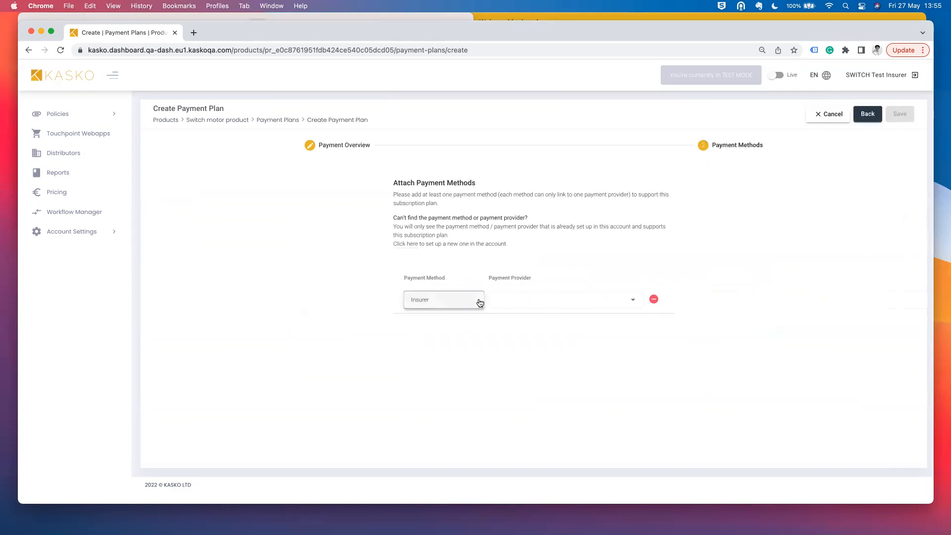
pyautogui.click(468, 303)
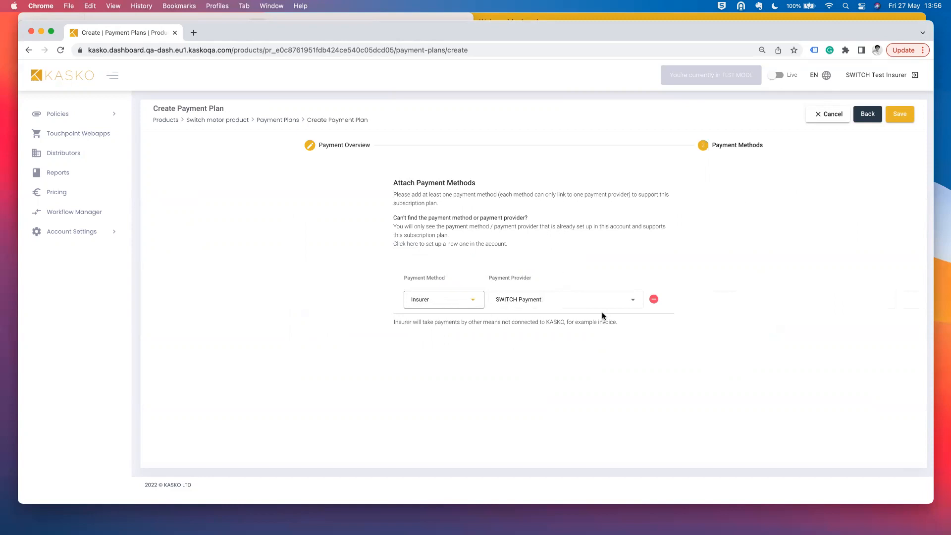
pyautogui.click(910, 115)
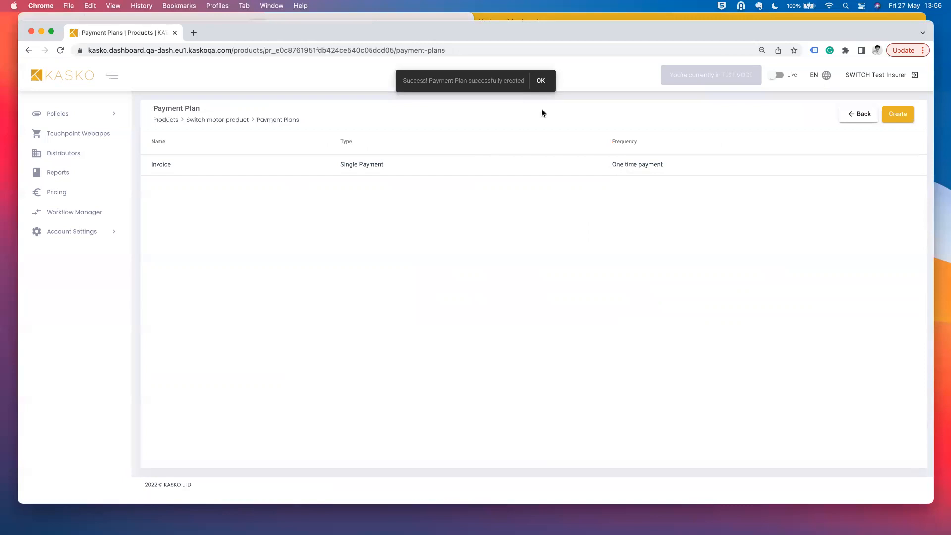
pyautogui.click(541, 80)
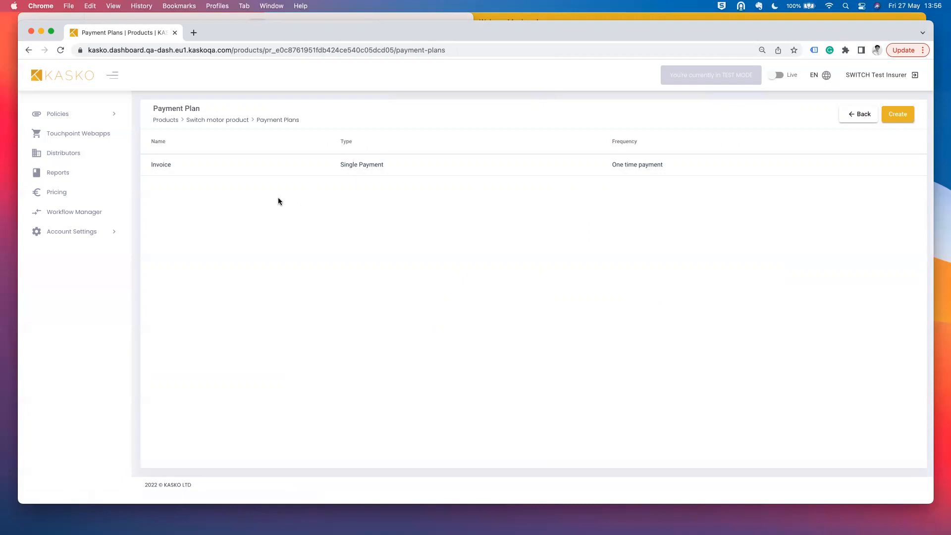
# - Return to the Switch motor product overview and begin adding a webapp
pyautogui.click(869, 114)
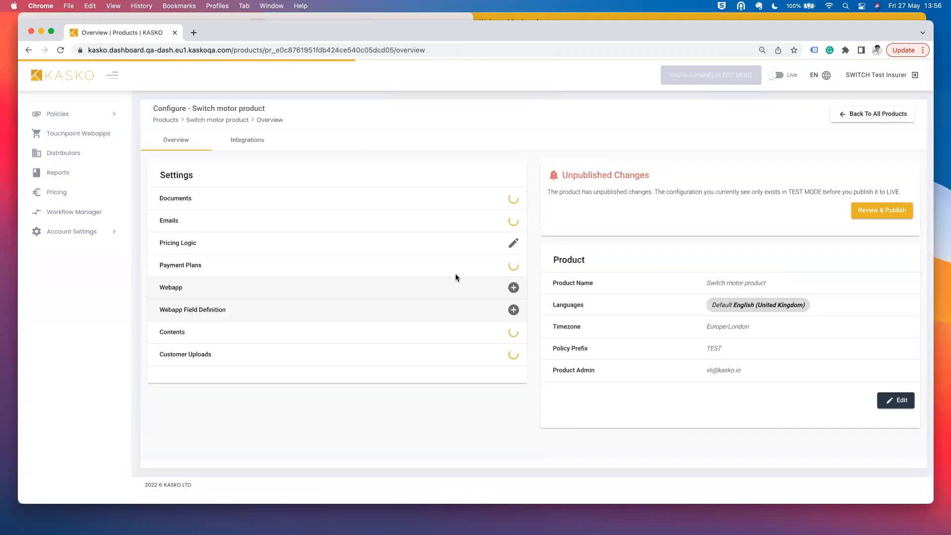
pyautogui.click(513, 287)
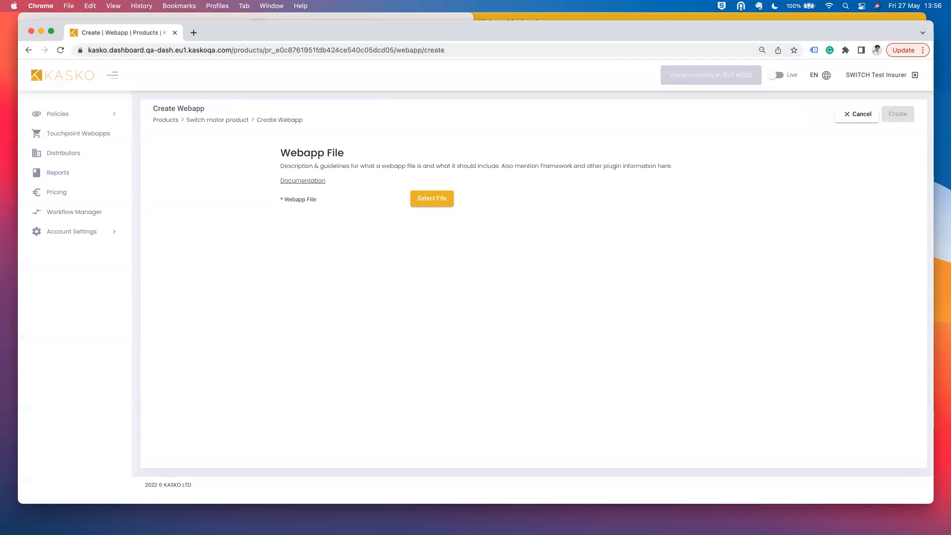
pyautogui.press('super+Tab')
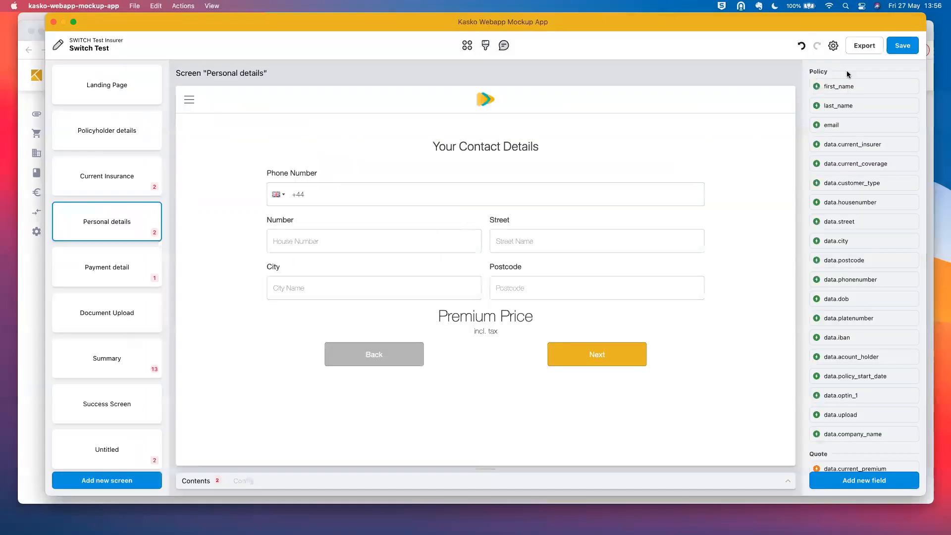
pyautogui.press('super+Tab')
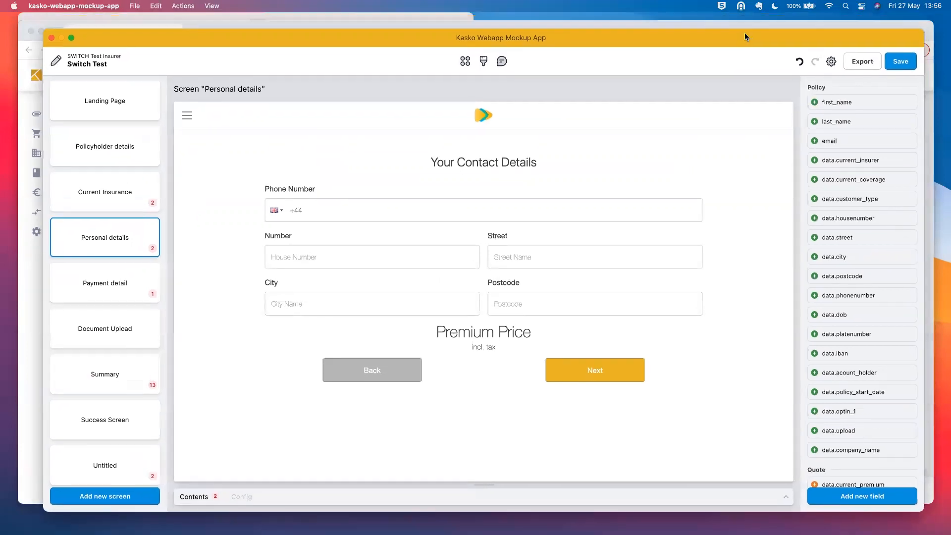
# - Upload Webapp File.zip and create the webapp
pyautogui.click(439, 198)
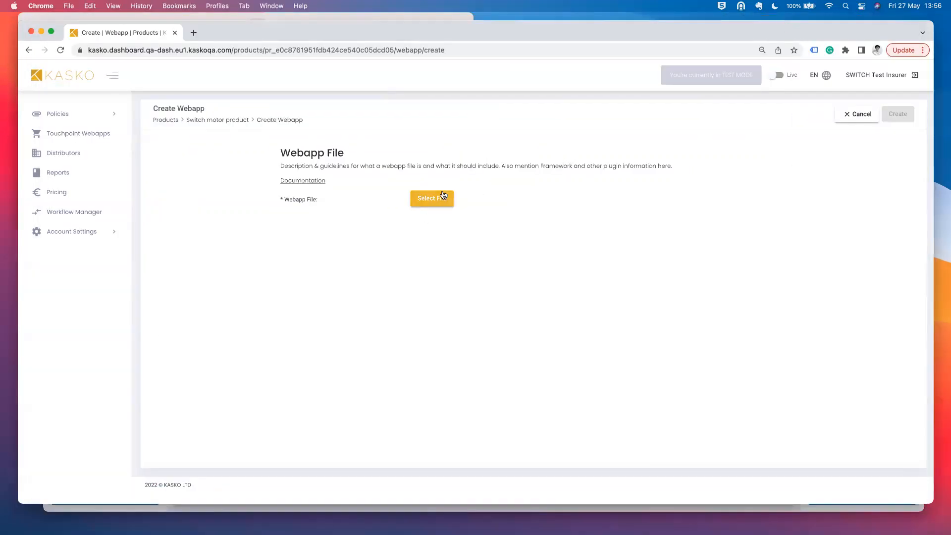
pyautogui.click(399, 274)
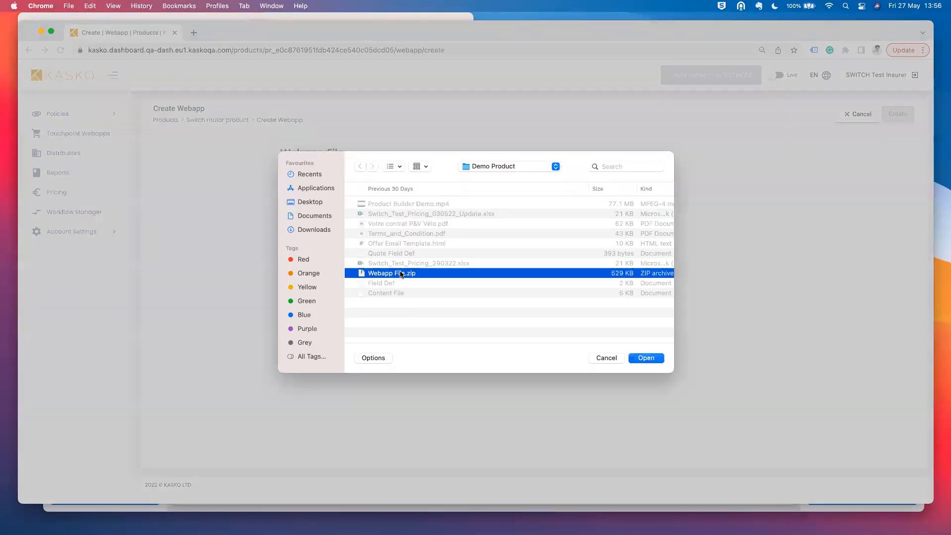
pyautogui.click(656, 358)
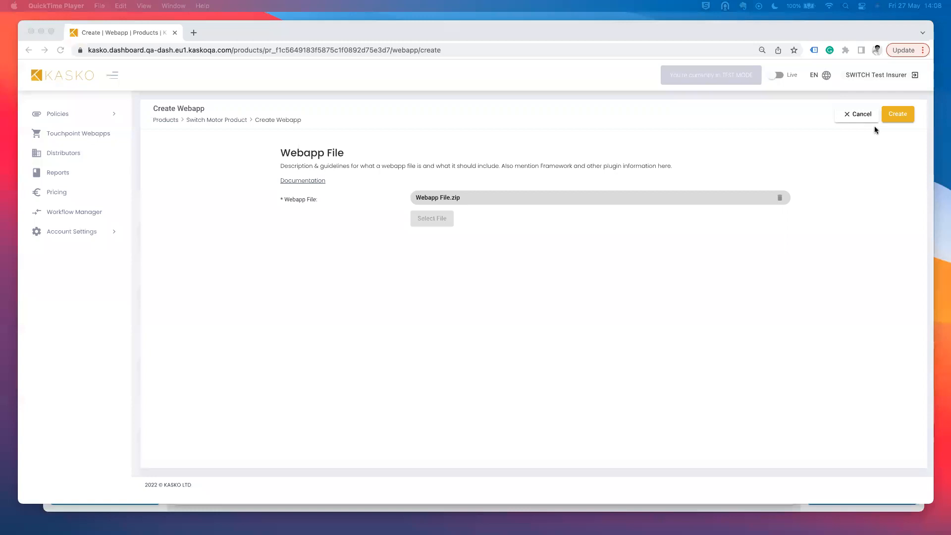
pyautogui.click(902, 113)
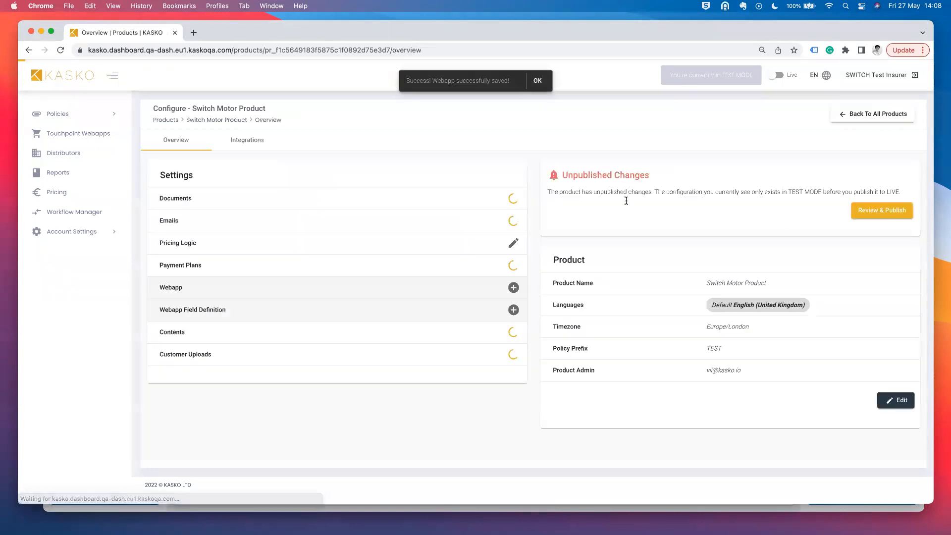
# - Review the saved webapp's fe-webapp-builder-angular and styling plugins, then return to the overview
pyautogui.click(515, 294)
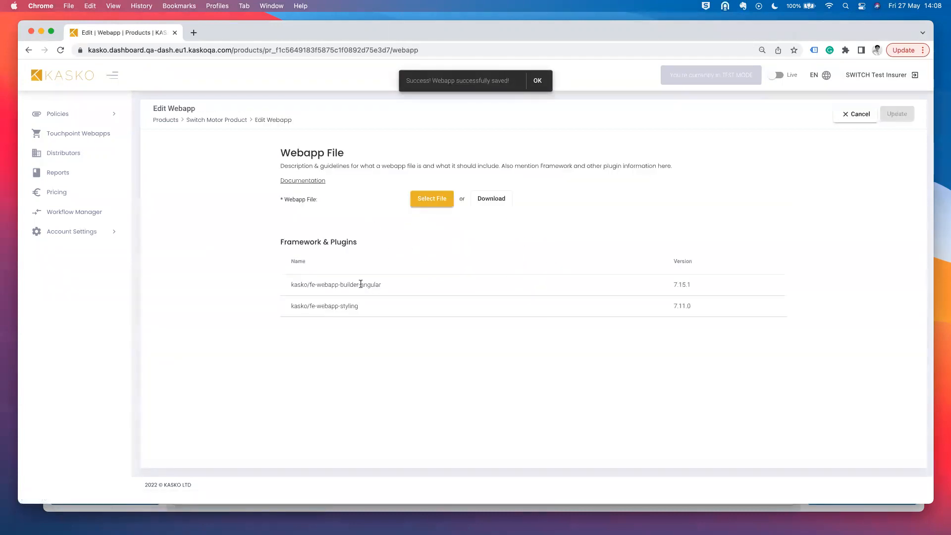
pyautogui.moveTo(310, 284); pyautogui.dragTo(321, 306)
pyautogui.click(462, 225)
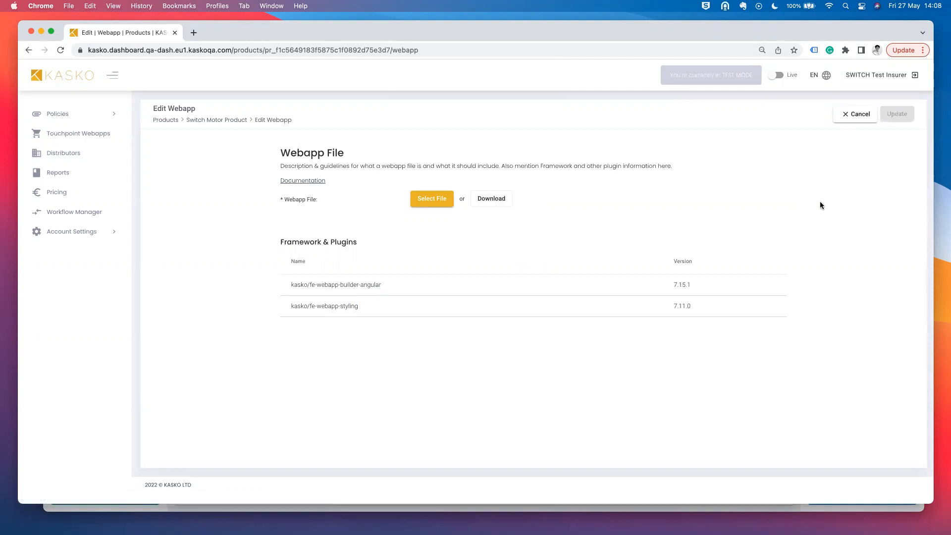
pyautogui.click(861, 114)
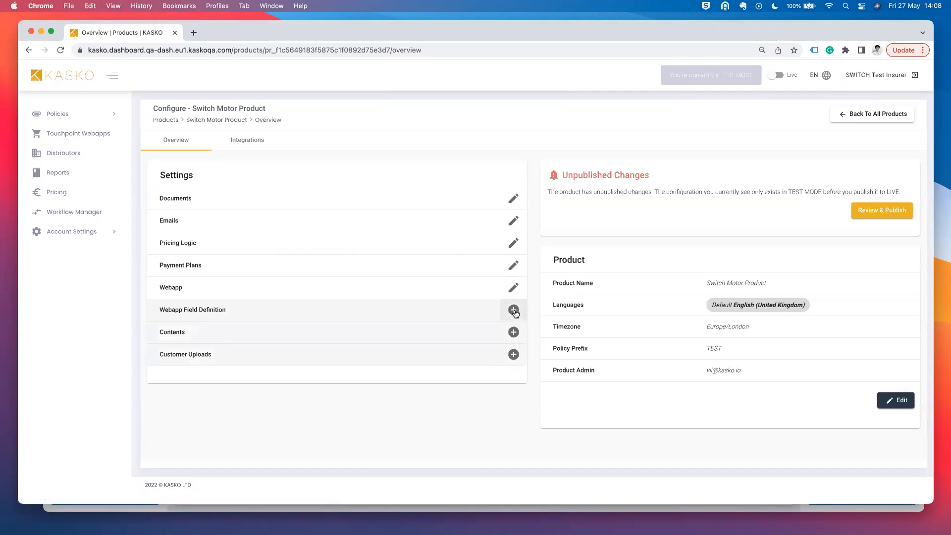
pyautogui.click(514, 310)
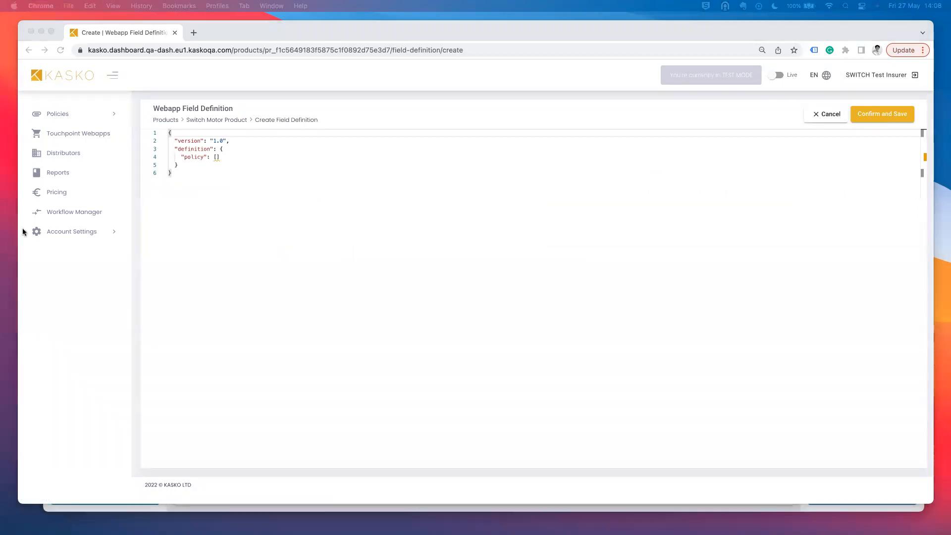
# - Open the Field Def file from the Desktop's Demo Product folder
pyautogui.click(281, 167)
pyautogui.press('super+Tab')
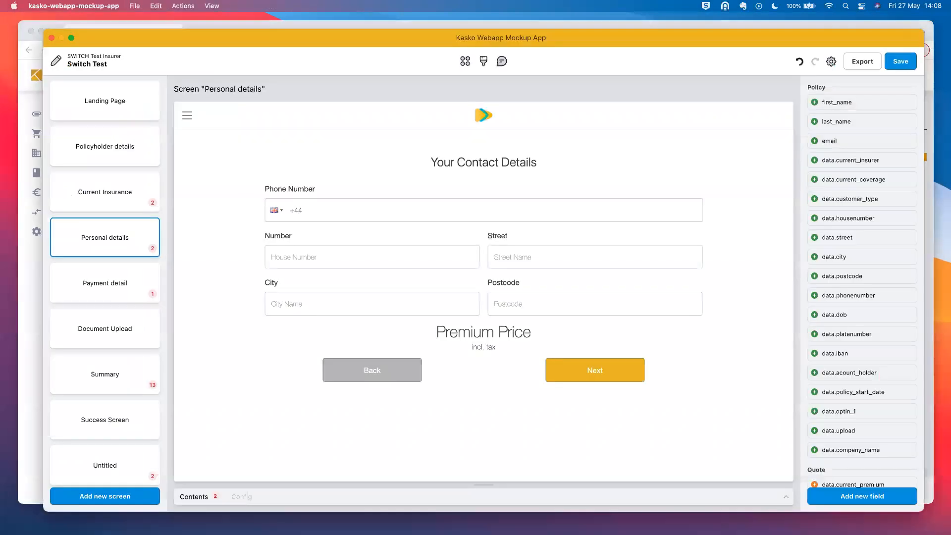
pyautogui.click(869, 67)
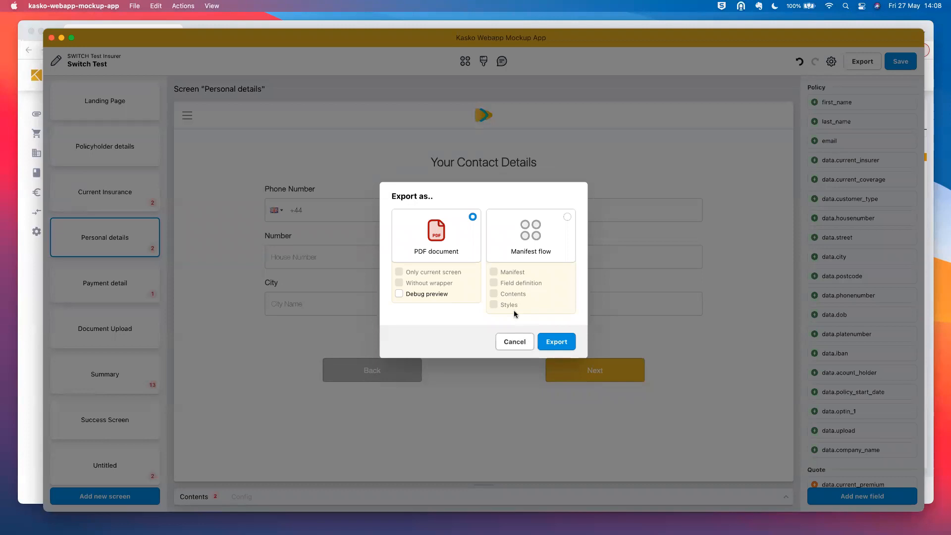
pyautogui.moveTo(365, 44); pyautogui.dragTo(365, 58)
pyautogui.click(381, 28)
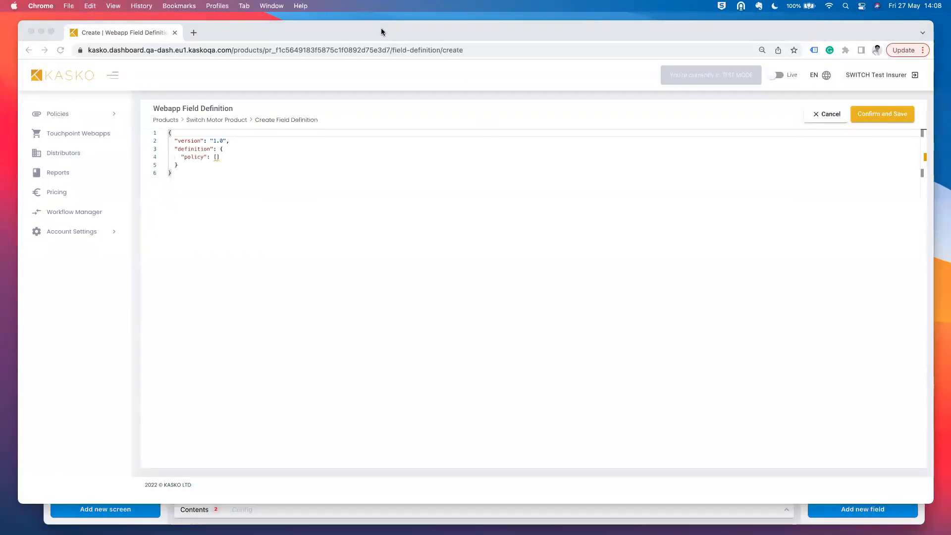
pyautogui.press('super+Tab')
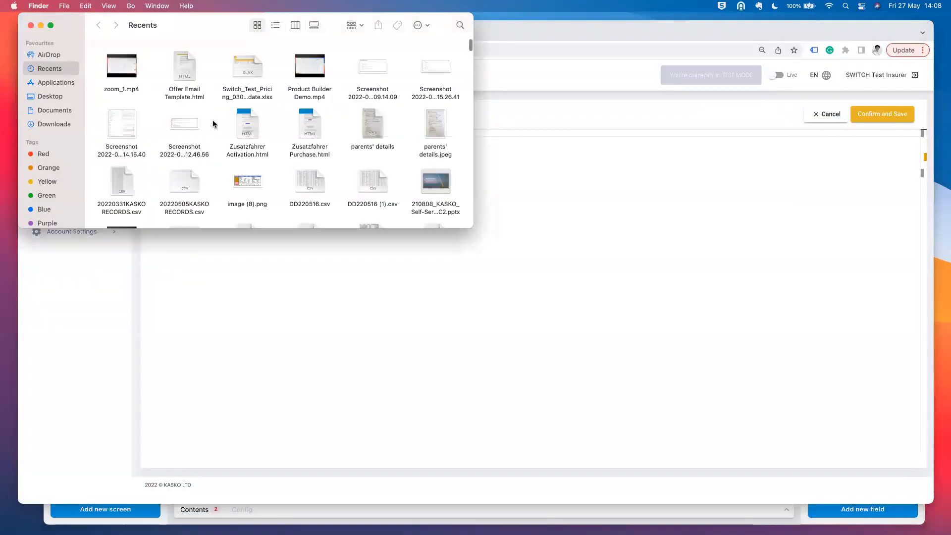
pyautogui.click(43, 96)
pyautogui.doubleClick(142, 106)
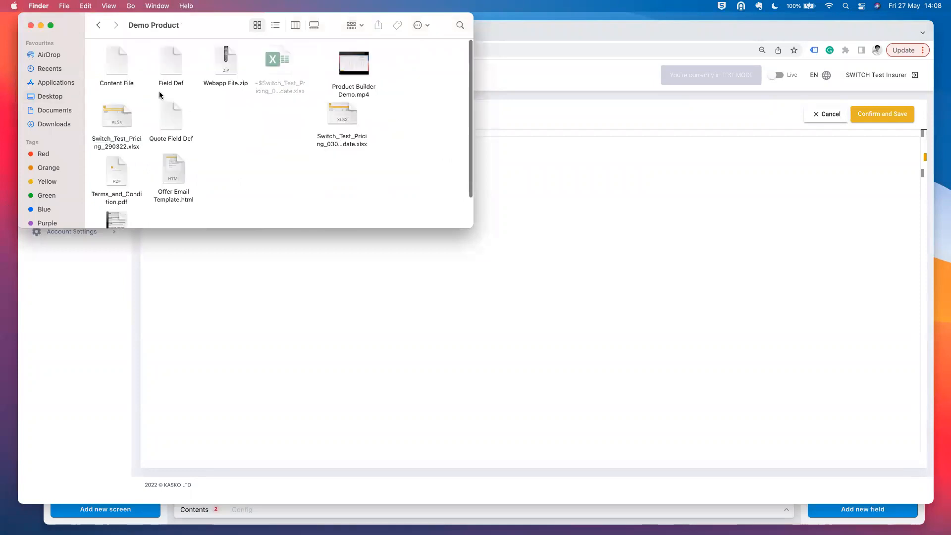
pyautogui.doubleClick(169, 74)
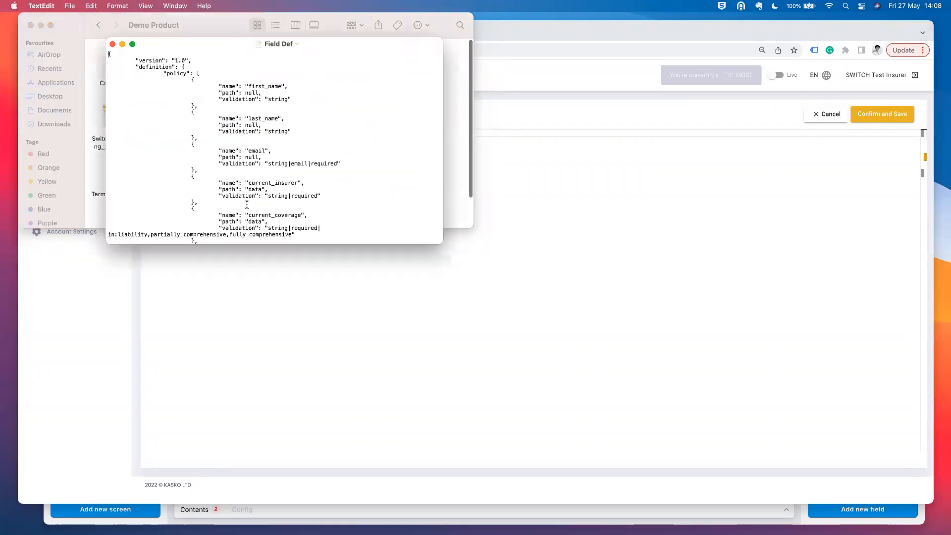
# - Replace the editor's default JSON with the copied field definition
pyautogui.press('super+a')
pyautogui.press('super+c')
pyautogui.click(483, 240)
pyautogui.click(367, 202)
pyautogui.press('super+a')
pyautogui.press('super+v')
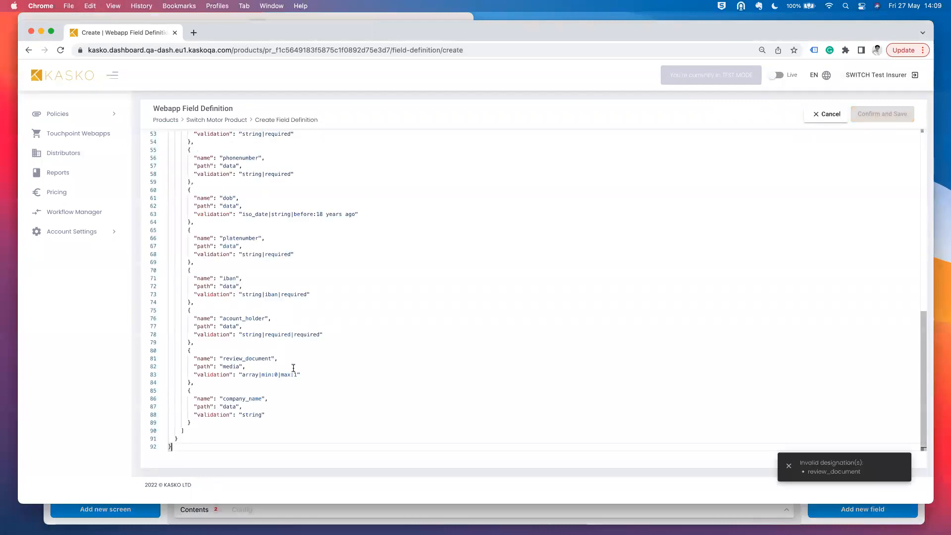
# - Delete the invalid review_document block and save the field definition
pyautogui.moveTo(801, 463); pyautogui.dragTo(866, 471)
pyautogui.click(873, 473)
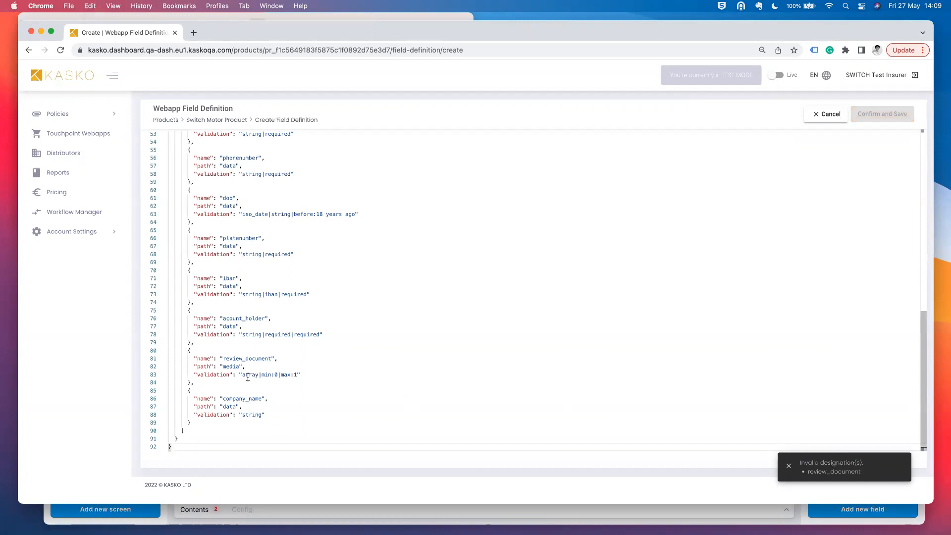
pyautogui.moveTo(200, 381); pyautogui.dragTo(141, 352)
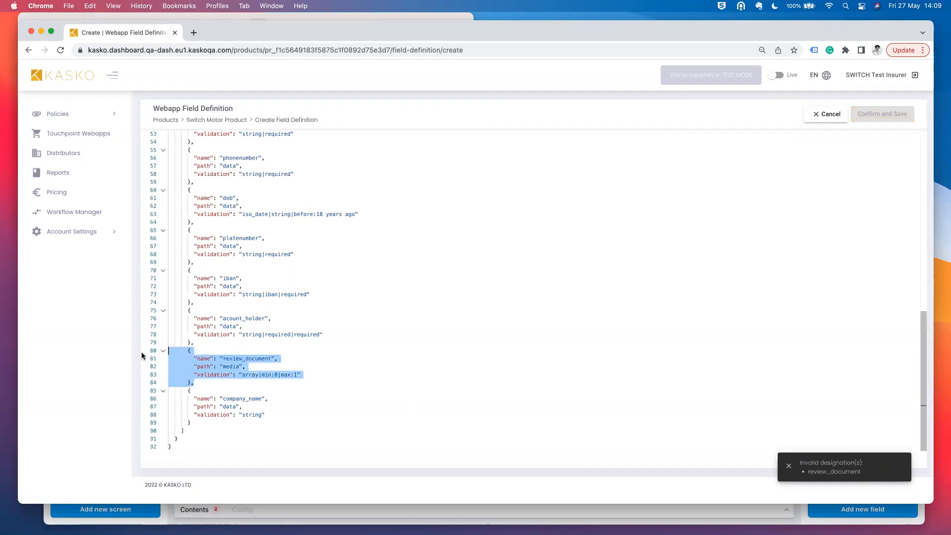
pyautogui.press('BackSpace')
pyautogui.press('BackSpace')
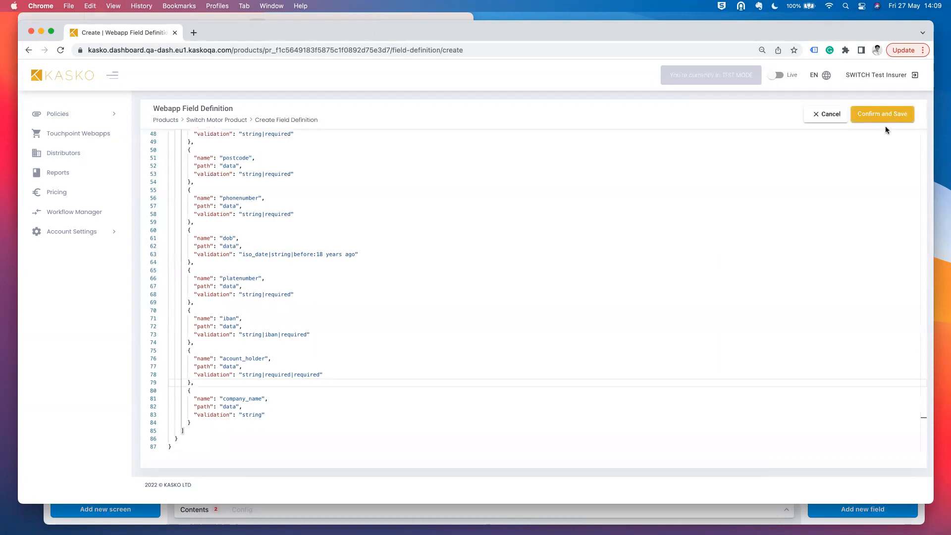
pyautogui.scroll(10, 493, 234)
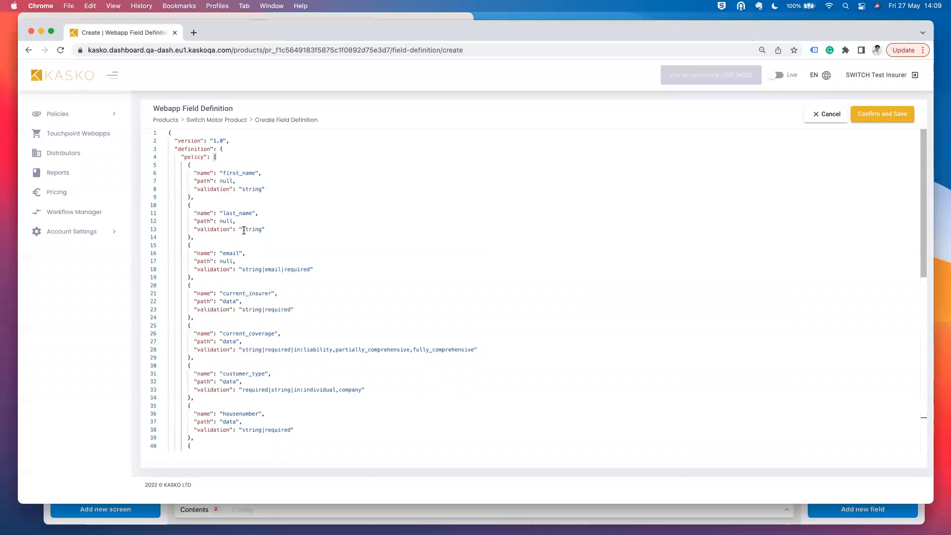
pyautogui.scroll(-2, 244, 230)
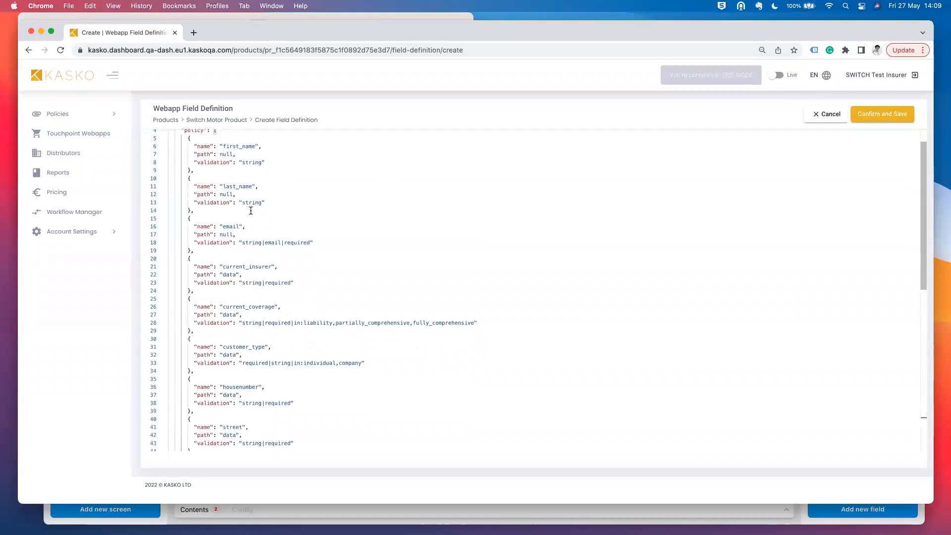
pyautogui.moveTo(245, 242); pyautogui.dragTo(294, 242)
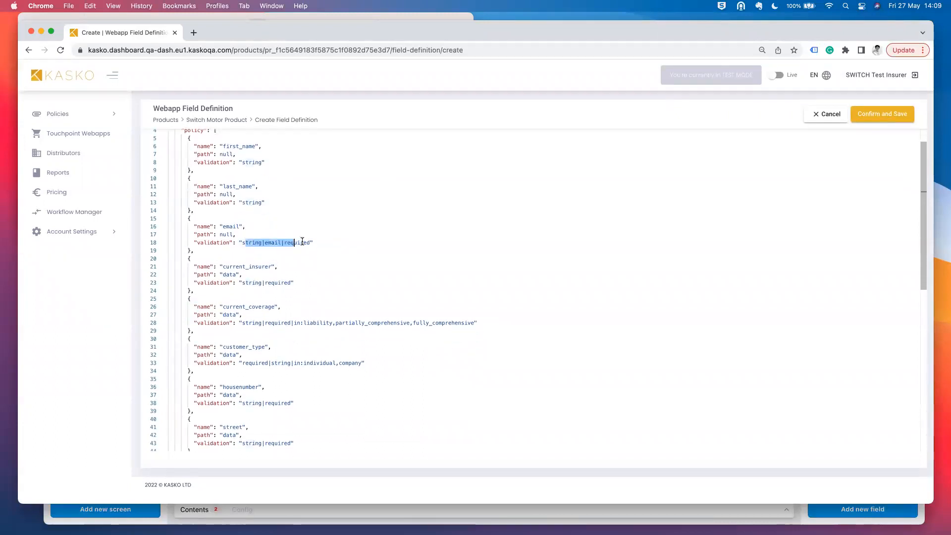
pyautogui.click(462, 237)
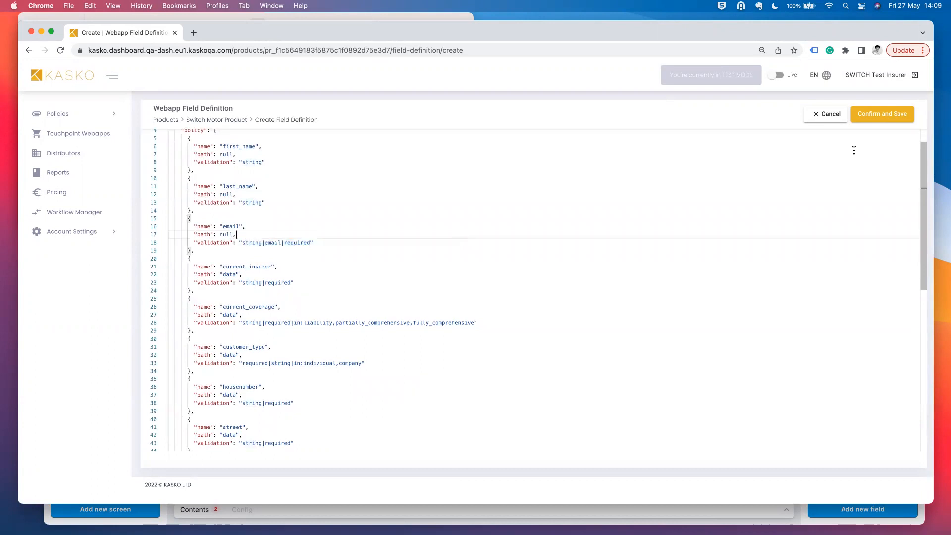
pyautogui.click(887, 116)
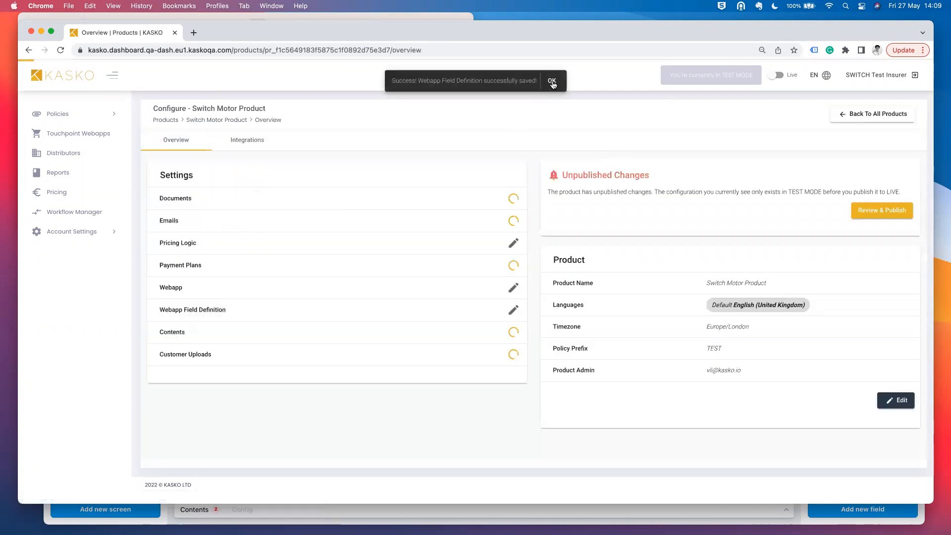
# - Start the product contents and inspect the mockup app's translation table
pyautogui.click(548, 81)
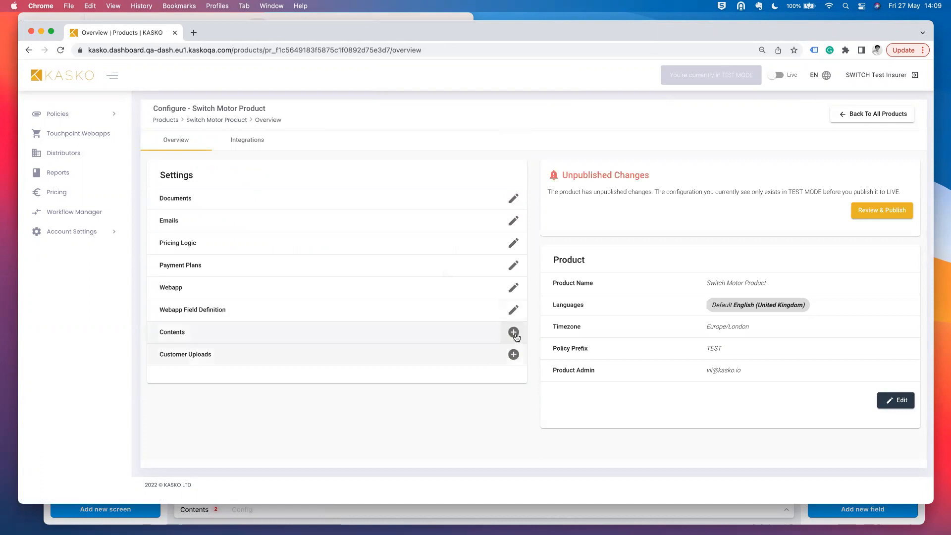
pyautogui.click(514, 333)
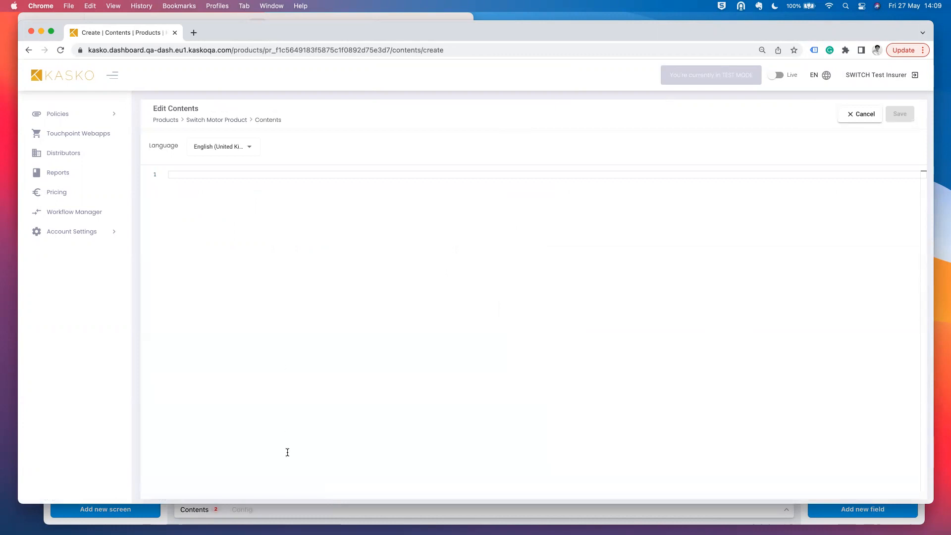
pyautogui.click(301, 508)
pyautogui.click(198, 511)
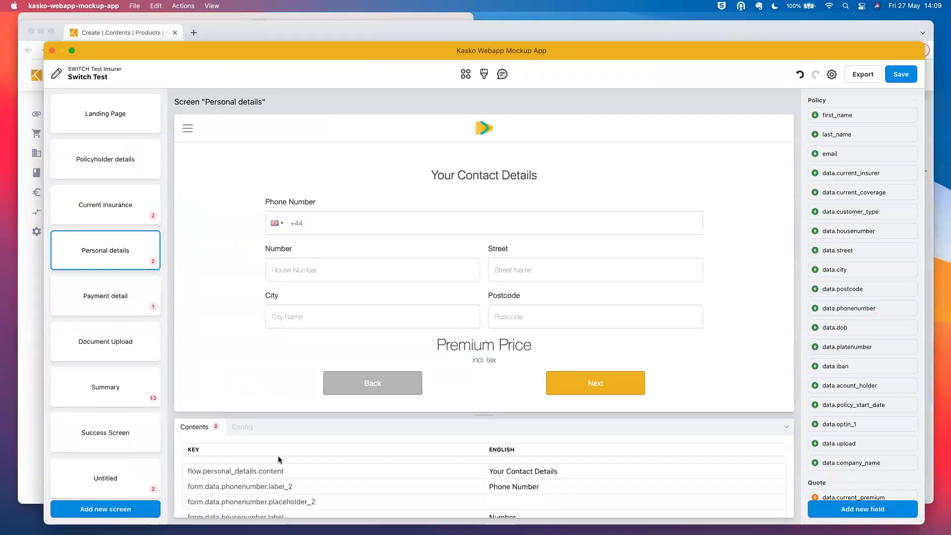
pyautogui.scroll(-1, 548, 469)
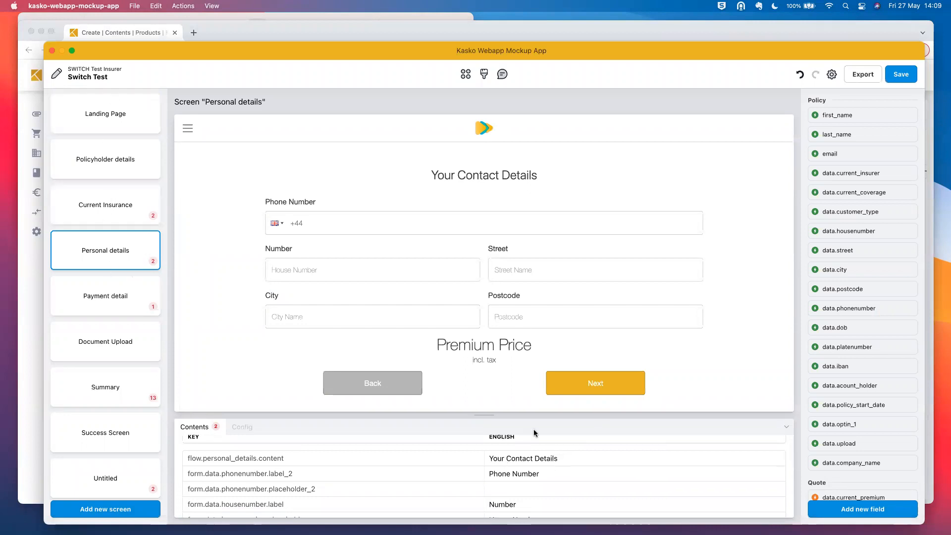
pyautogui.click(516, 460)
pyautogui.click(584, 462)
pyautogui.write('sss')
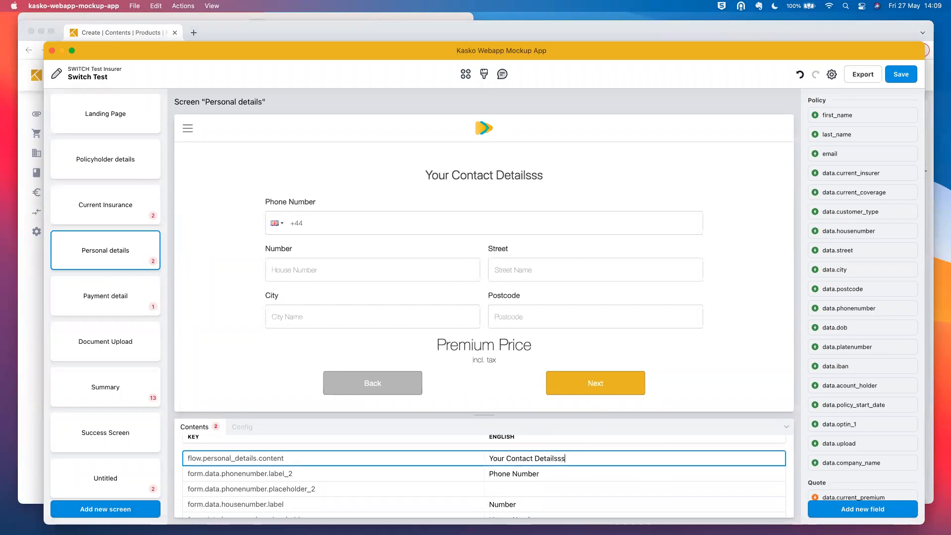
pyautogui.press('BackSpace')
pyautogui.press('BackSpace')
pyautogui.press('BackSpace')
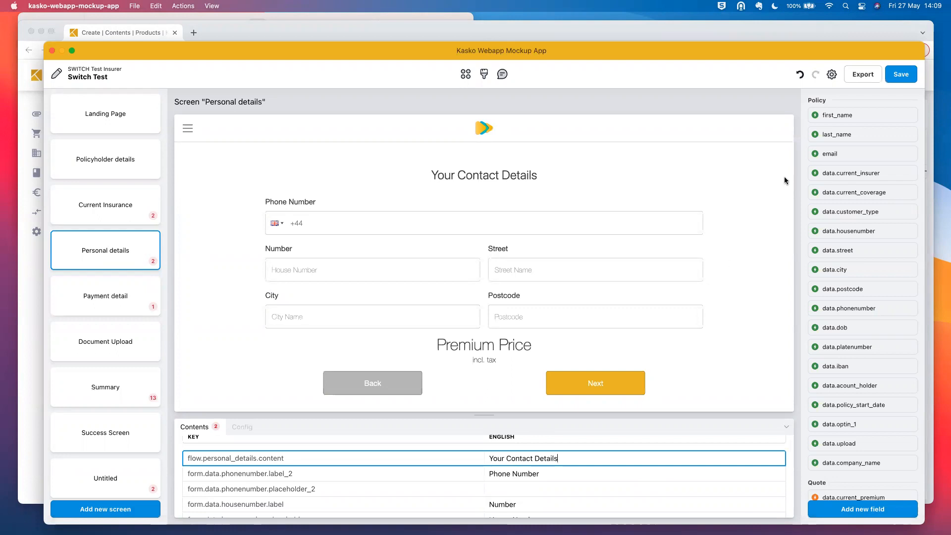
# - Open the Content File in a text editor and copy all its text
pyautogui.click(863, 74)
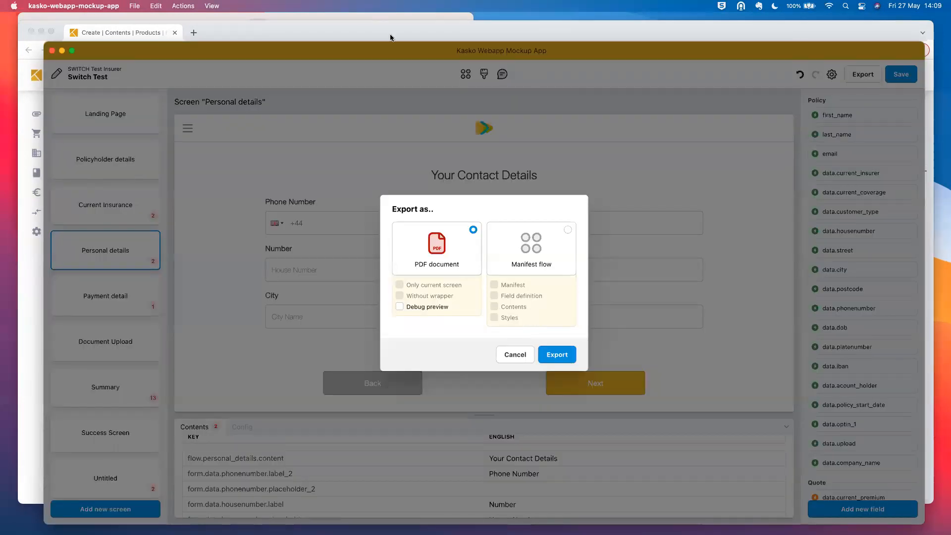
pyautogui.moveTo(340, 38)
pyautogui.mouseDown()
pyautogui.moveTo(355, 50)
pyautogui.moveTo(371, 26)
pyautogui.moveTo(360, 63)
pyautogui.moveTo(357, 34)
pyautogui.mouseUp()
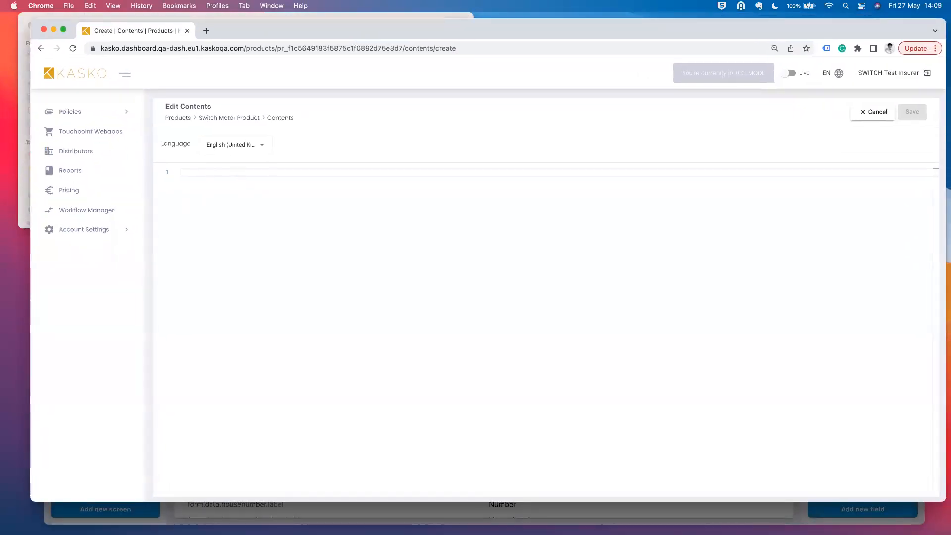
pyautogui.click(24, 89)
pyautogui.keyDown('super'); pyautogui.click(116, 62); pyautogui.keyUp('super')
pyautogui.doubleClick(116, 62)
pyautogui.press('super+a')
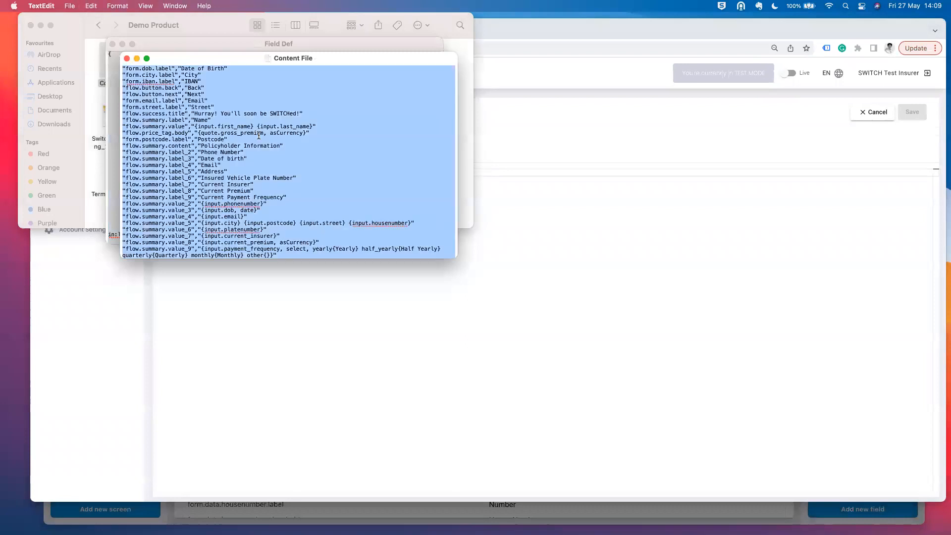
pyautogui.press('super+c')
# - Paste the 93 content lines into the Contents editor and save
pyautogui.click(560, 282)
pyautogui.click(523, 224)
pyautogui.press('super+v')
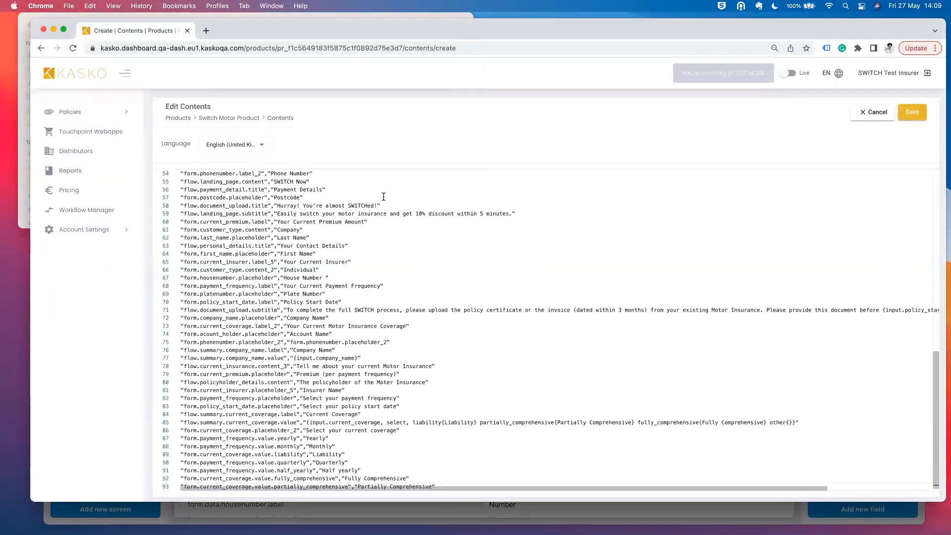
pyautogui.click(920, 116)
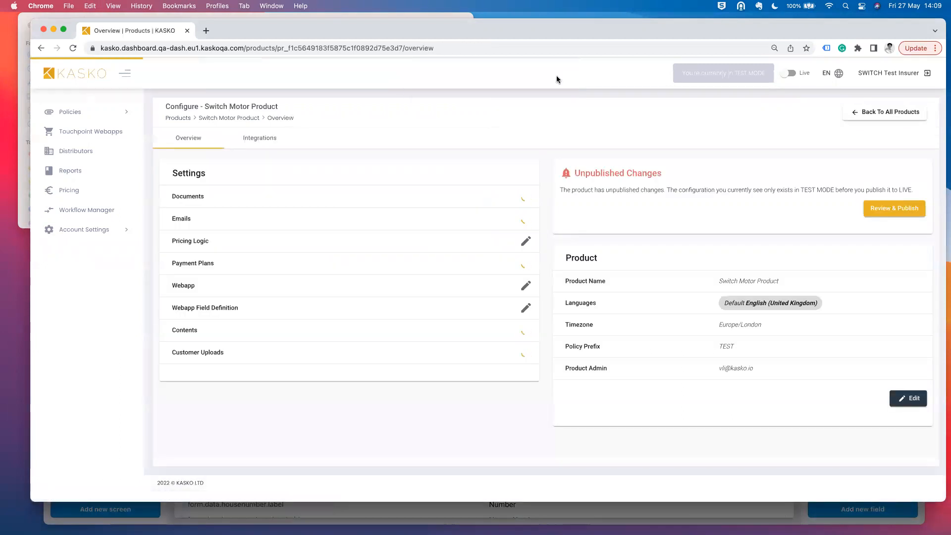
pyautogui.click(525, 330)
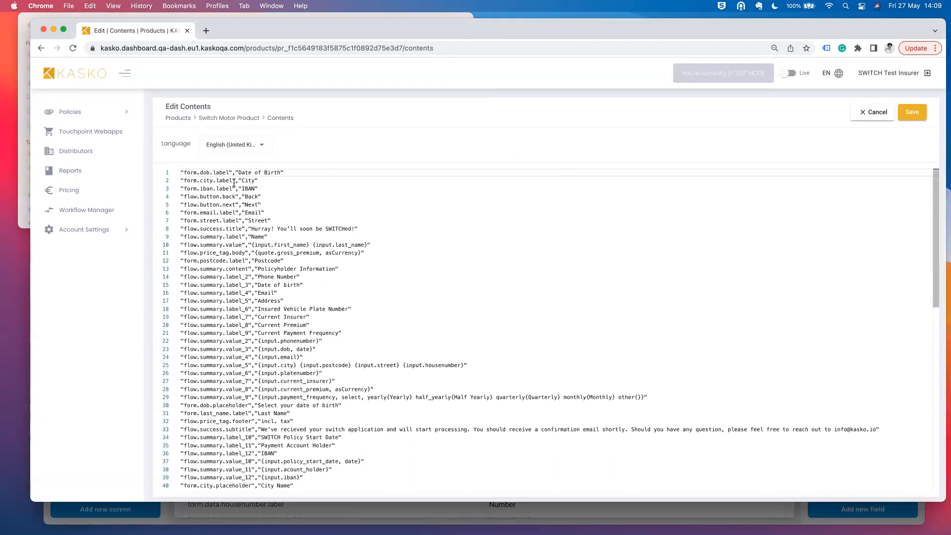
pyautogui.moveTo(238, 172); pyautogui.dragTo(271, 172)
pyautogui.click(284, 172)
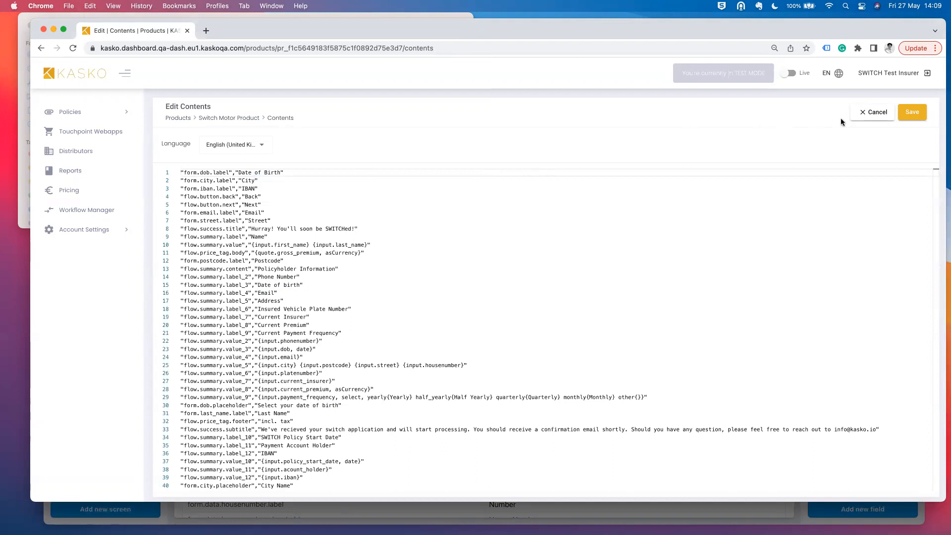
pyautogui.click(873, 112)
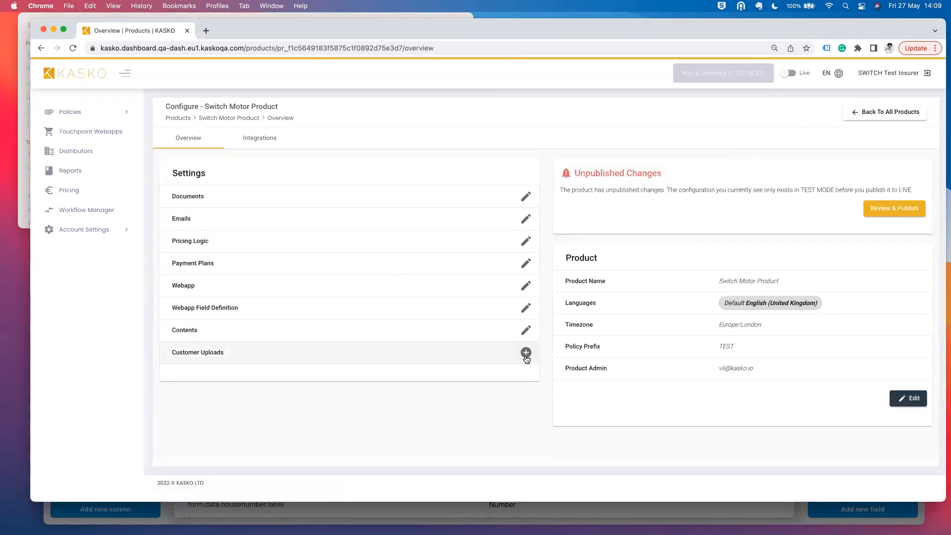
# - Name the new customer upload 'review document', required before an offer is created
pyautogui.click(526, 354)
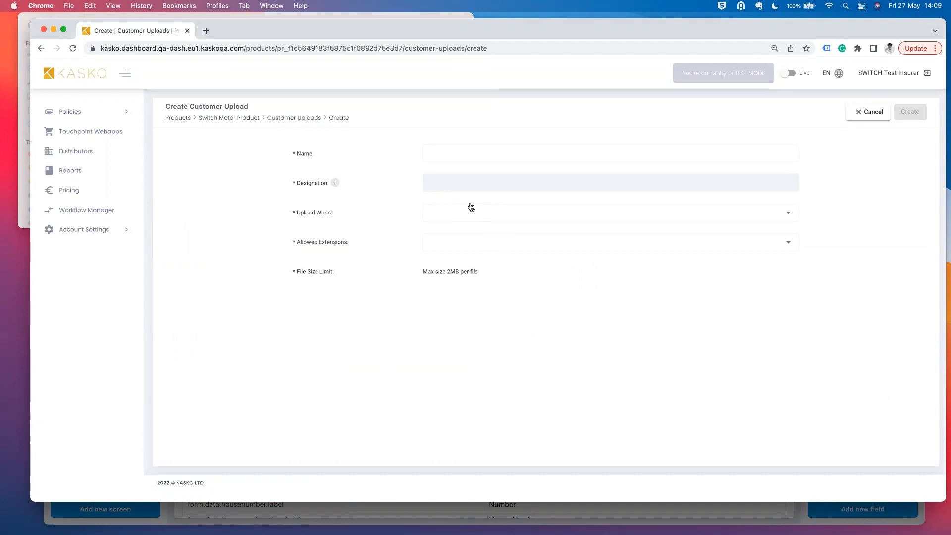
pyautogui.click(494, 153)
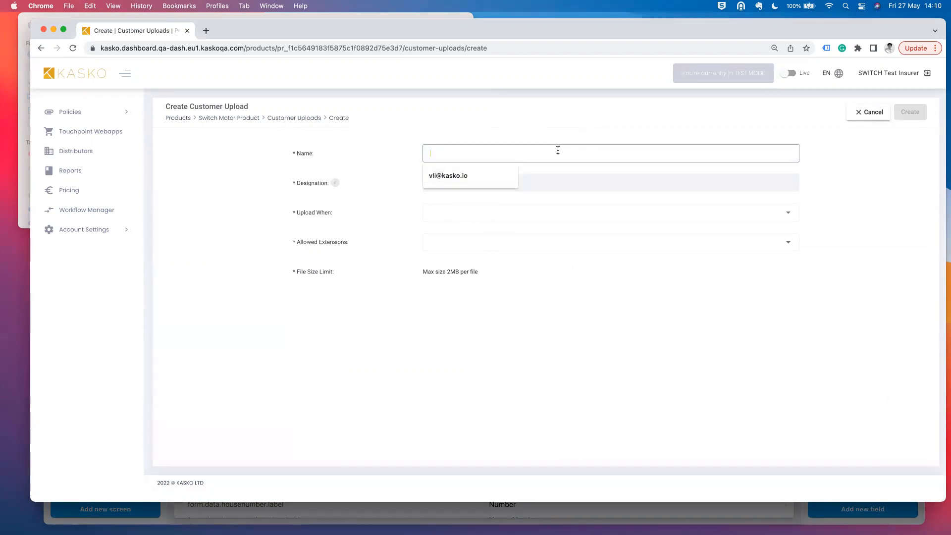
pyautogui.write('Docum')
pyautogui.press('BackSpace')
pyautogui.press('BackSpace')
pyautogui.press('BackSpace')
pyautogui.write('review document')
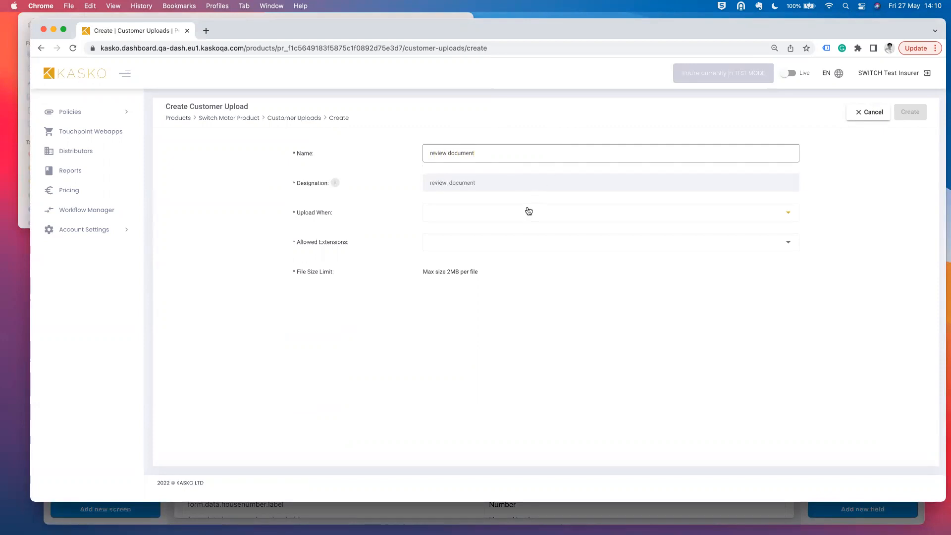
pyautogui.click(529, 211)
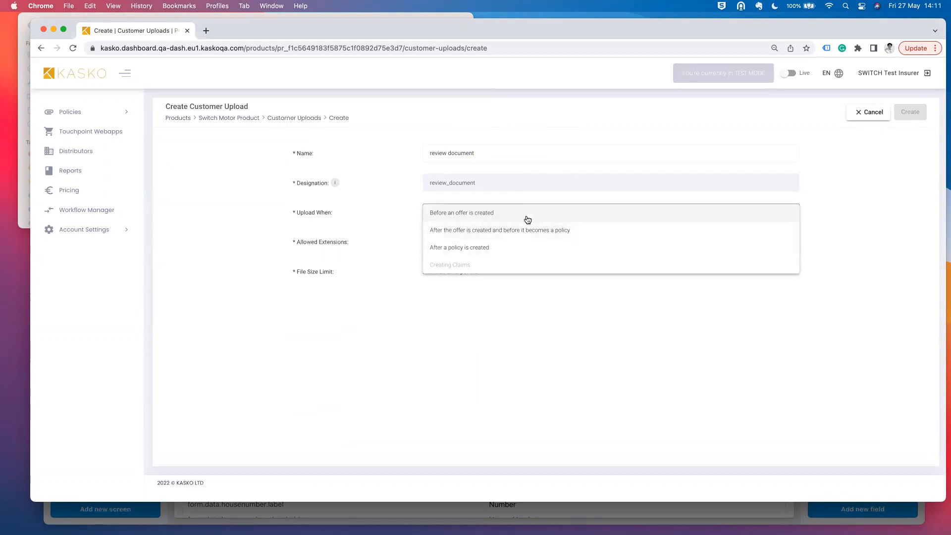
pyautogui.click(528, 220)
# - Allow PDF, PNG, JPEG/JPG and GIF files, create the upload, and go back
pyautogui.click(501, 246)
pyautogui.click(430, 242)
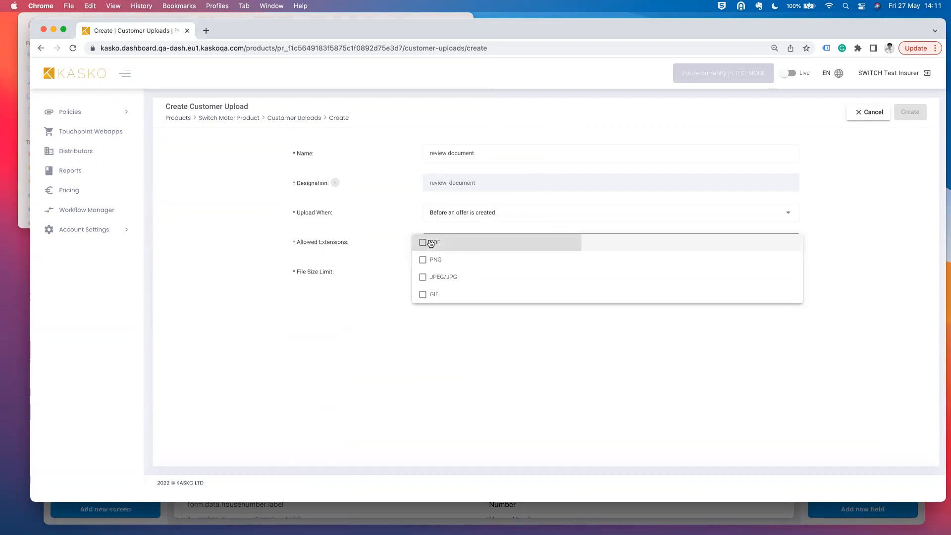
pyautogui.click(429, 260)
pyautogui.click(426, 277)
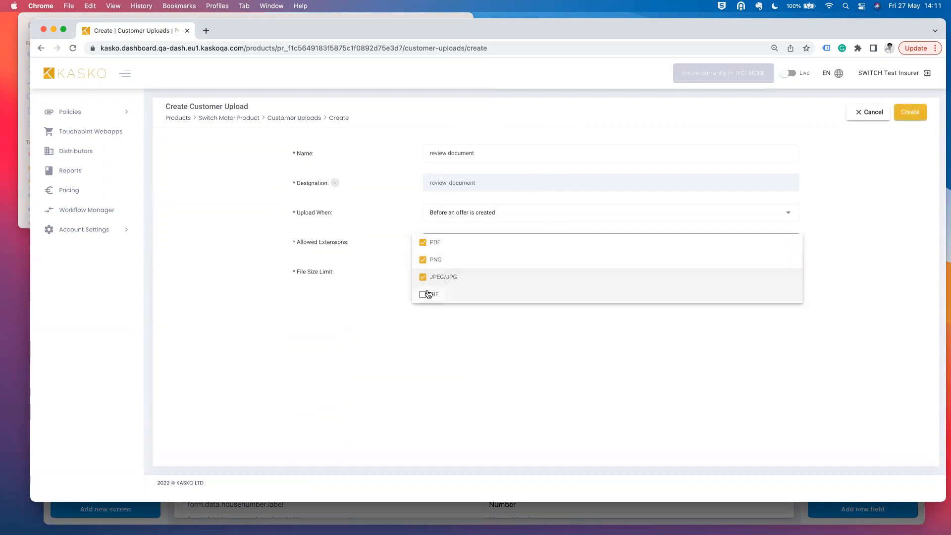
pyautogui.click(429, 294)
pyautogui.click(446, 345)
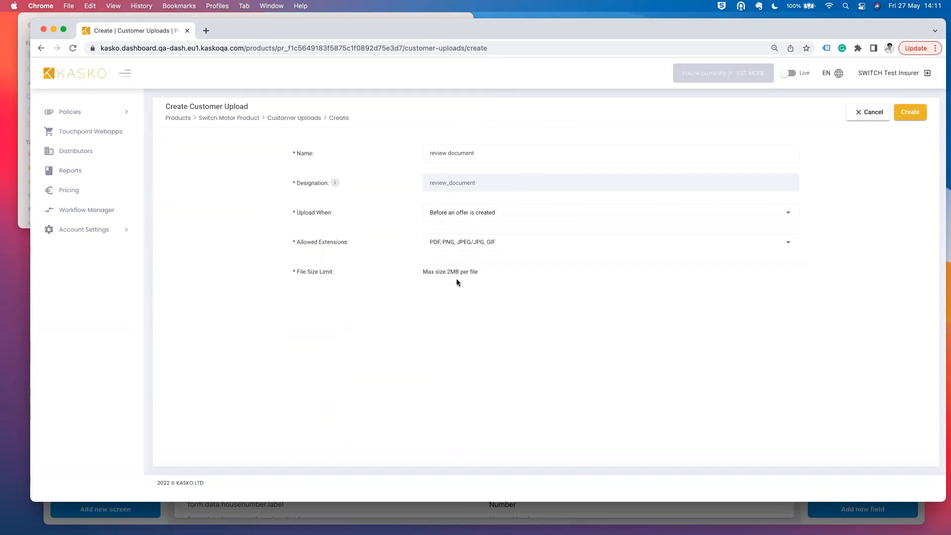
pyautogui.moveTo(448, 273); pyautogui.dragTo(483, 274)
pyautogui.click(454, 274)
pyautogui.click(911, 113)
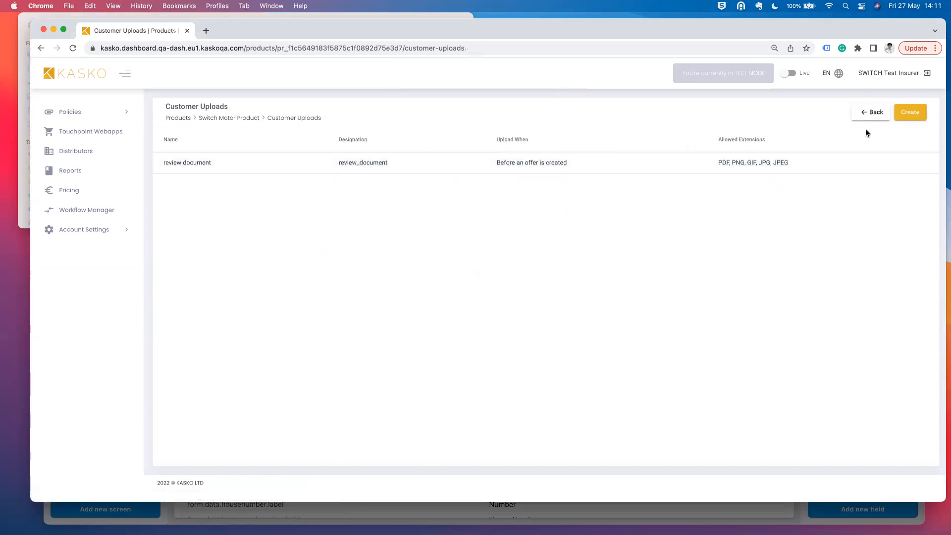
pyautogui.click(876, 113)
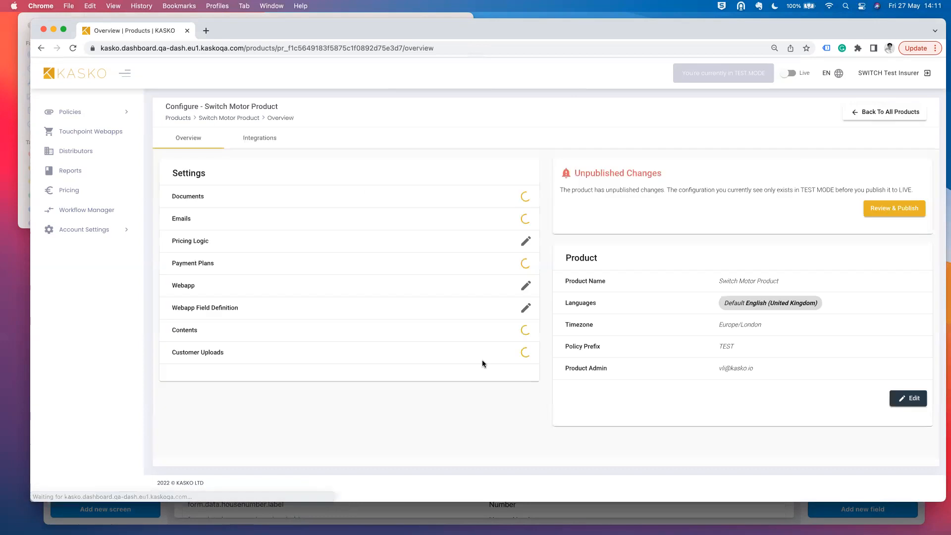
# - Open the webapp field definition and copy the review_document block from the Field Def file
pyautogui.click(526, 310)
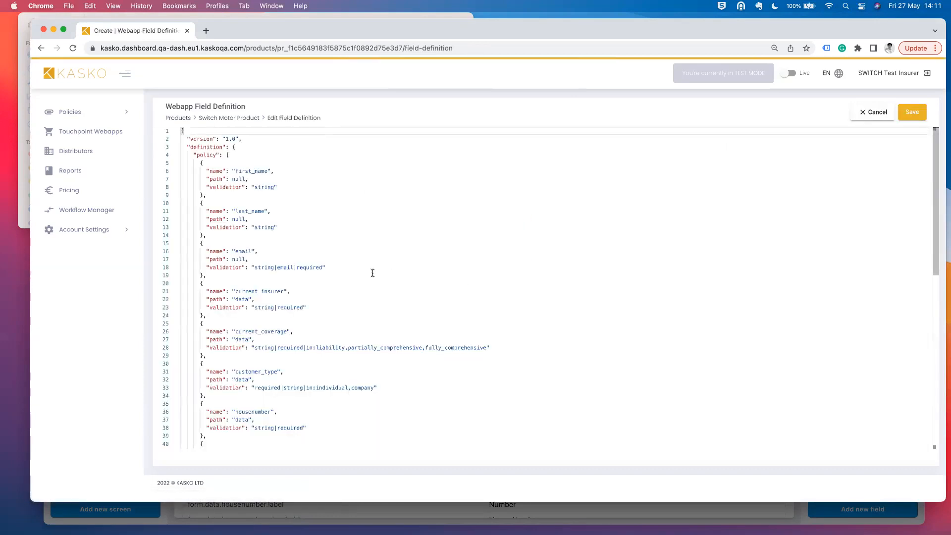
pyautogui.scroll(-10, 372, 273)
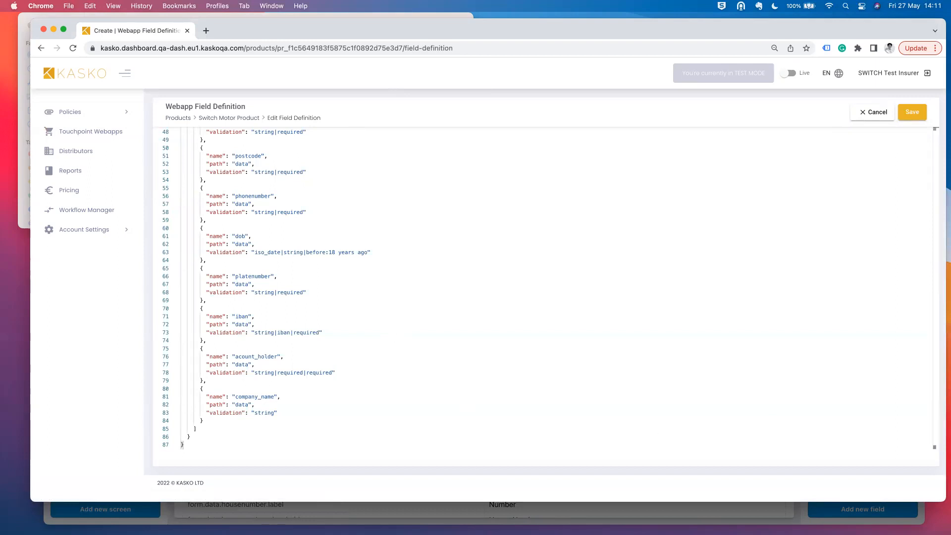
pyautogui.click(27, 204)
pyautogui.click(174, 63)
pyautogui.doubleClick(174, 63)
pyautogui.scroll(-10, 220, 191)
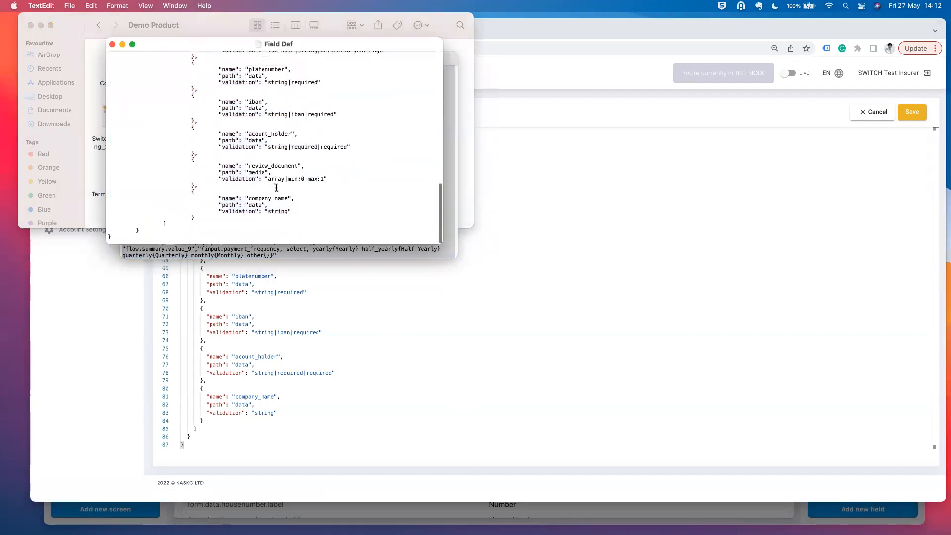
pyautogui.moveTo(198, 189); pyautogui.dragTo(105, 163)
pyautogui.press('super+c')
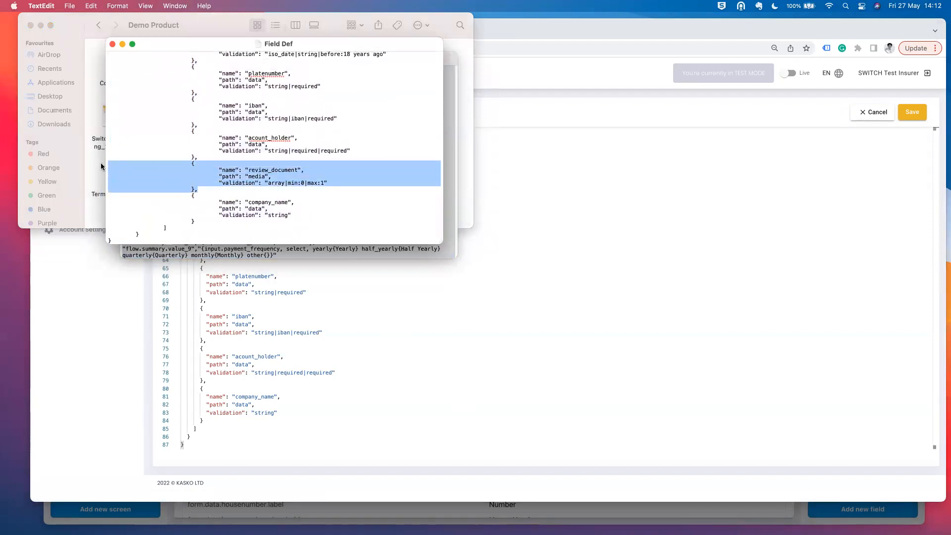
# - Paste the review_document block on a new line after the acount_holder entry
pyautogui.click(248, 373)
pyautogui.press('Down')
pyautogui.press('Return')
pyautogui.press('super+v')
# - Verify review_document's validation rule array|min:0|max:1
pyautogui.scroll(-3, 242, 408)
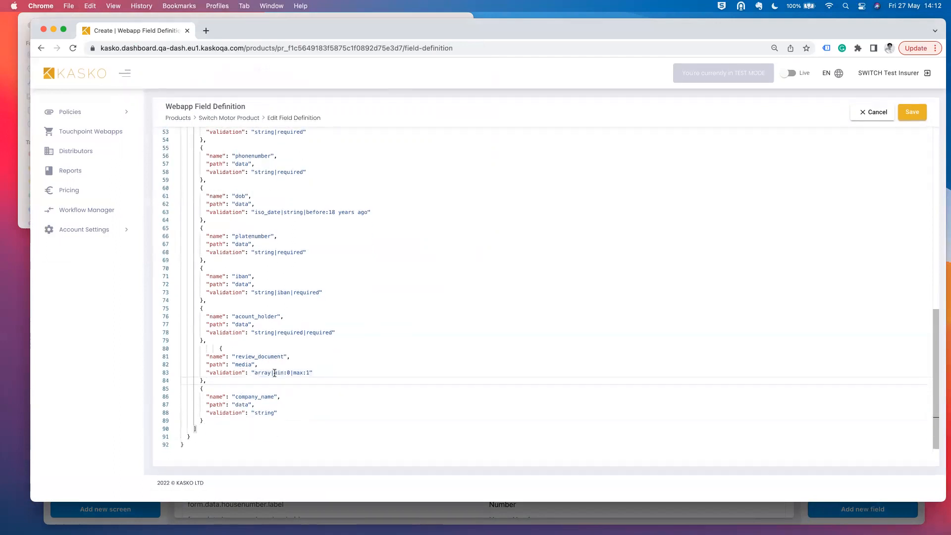
pyautogui.moveTo(235, 356); pyautogui.dragTo(283, 355)
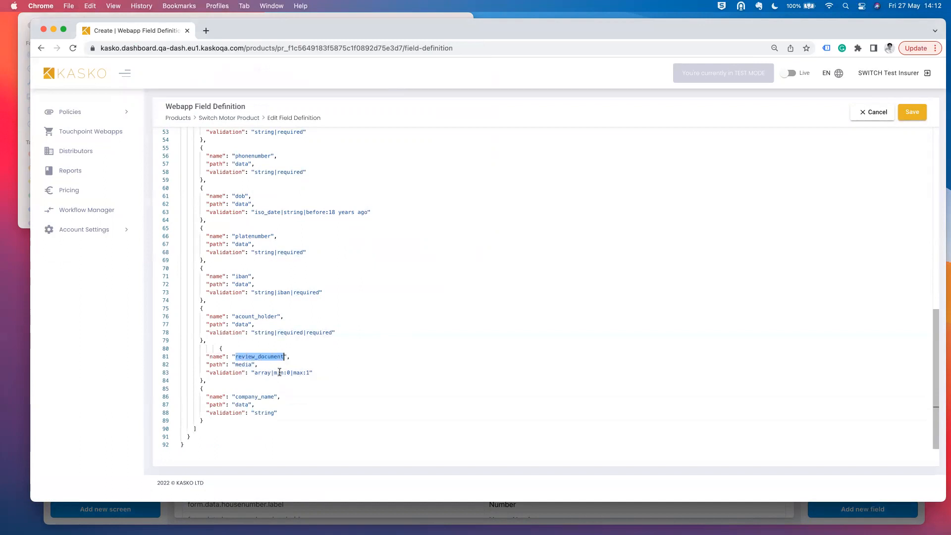
pyautogui.click(284, 372)
pyautogui.click(290, 373)
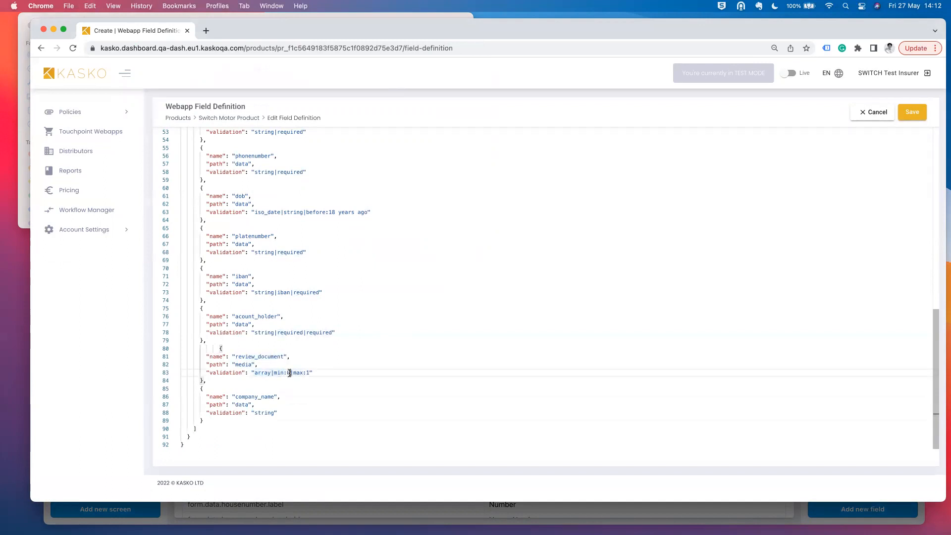
pyautogui.moveTo(290, 373)
pyautogui.mouseDown()
pyautogui.moveTo(273, 373)
pyautogui.moveTo(293, 373)
pyautogui.mouseUp()
pyautogui.click(335, 371)
# - Review the field-definition diff, confirm and save it, and dismiss the success toast
pyautogui.click(918, 115)
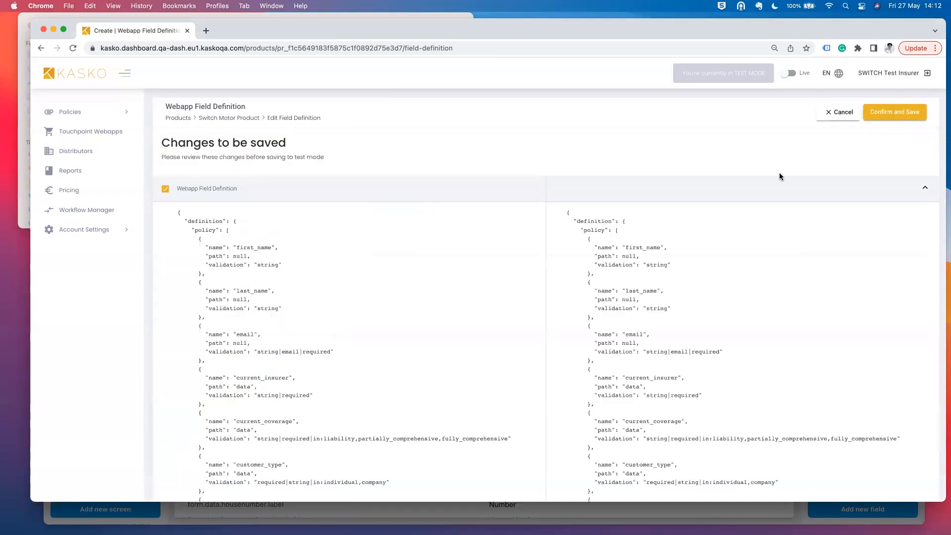
pyautogui.scroll(-15, 656, 402)
pyautogui.scroll(15, 655, 402)
pyautogui.click(907, 114)
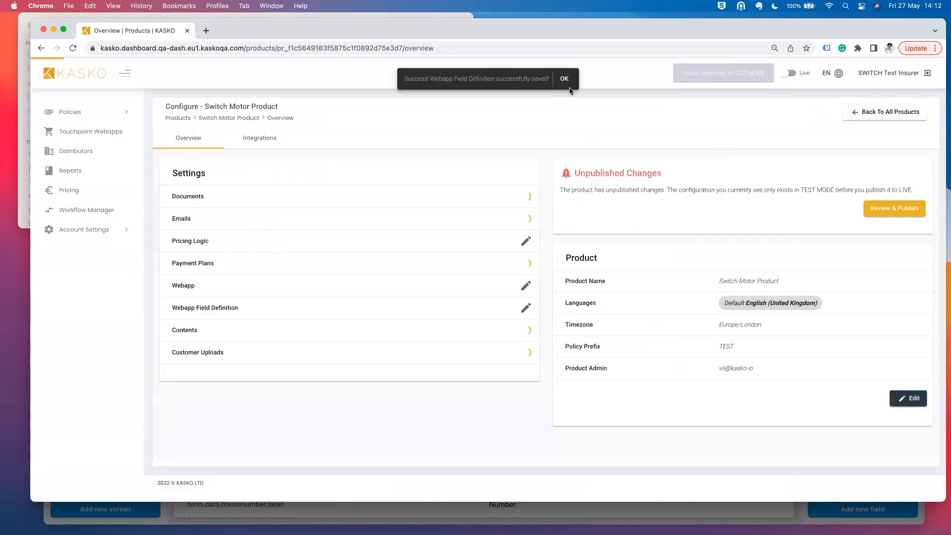
pyautogui.click(565, 79)
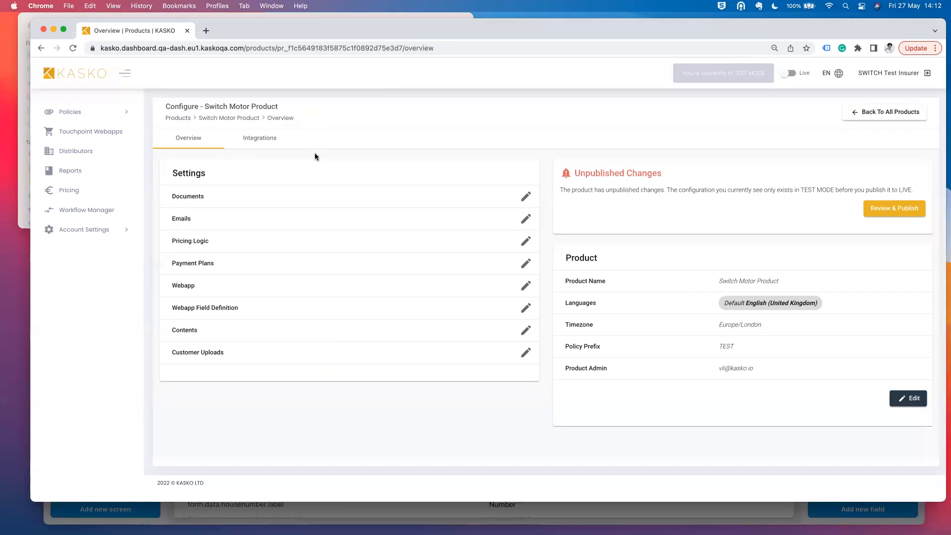
# - Create the 'Distributor' integration for SWITCH Test Distributor-SWITCH Test Insurer and open it
pyautogui.click(269, 144)
pyautogui.click(918, 113)
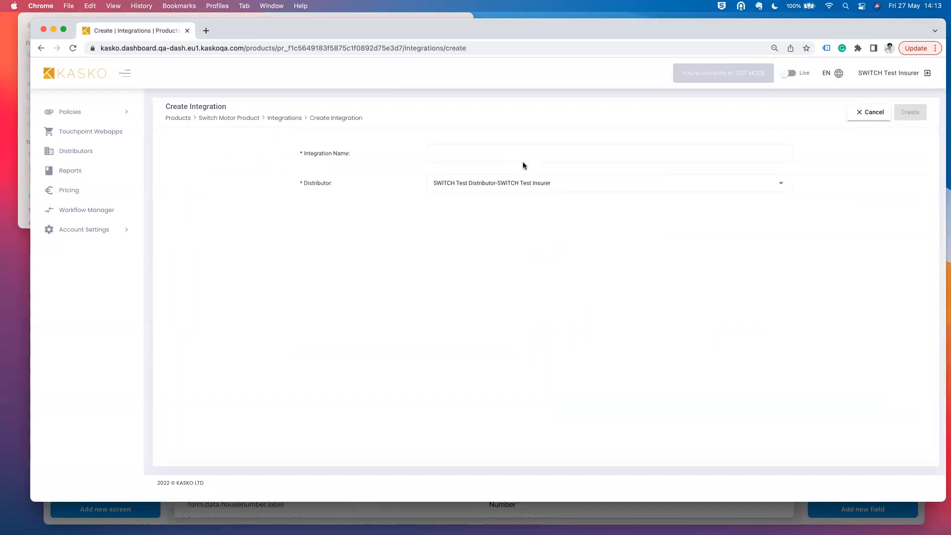
pyautogui.click(510, 157)
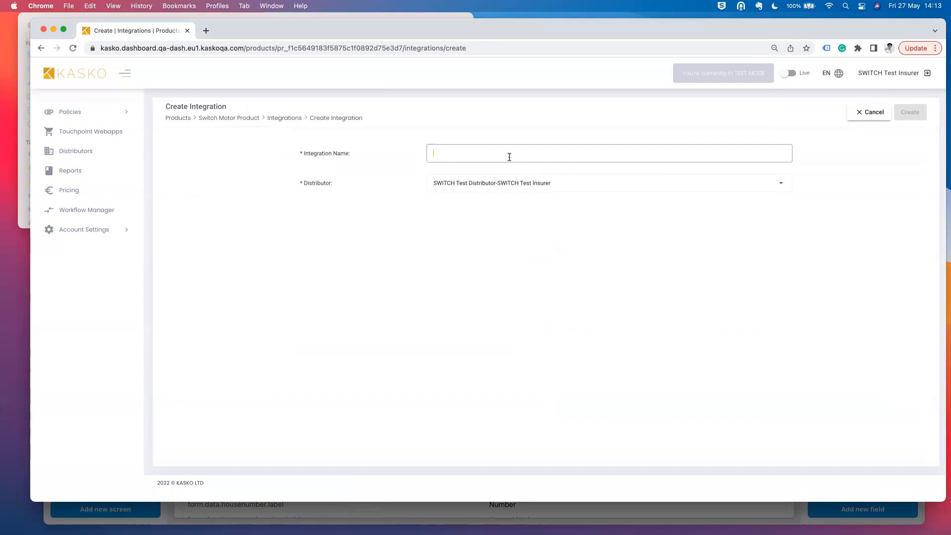
pyautogui.write('Distributor')
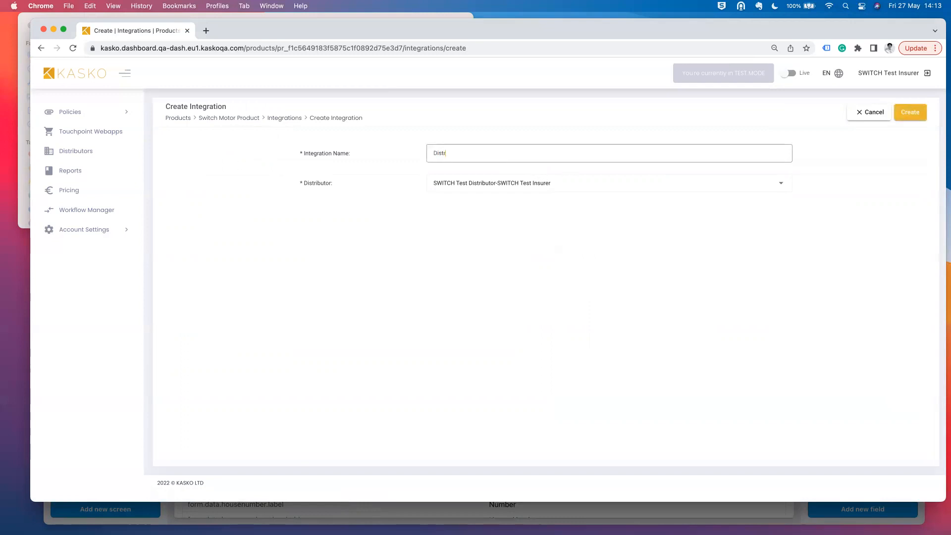
pyautogui.click(602, 193)
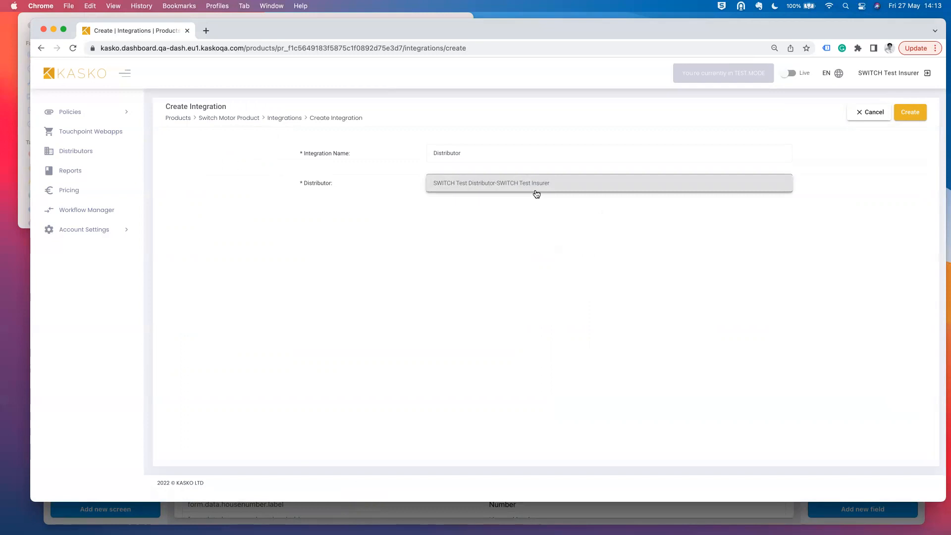
pyautogui.click(497, 187)
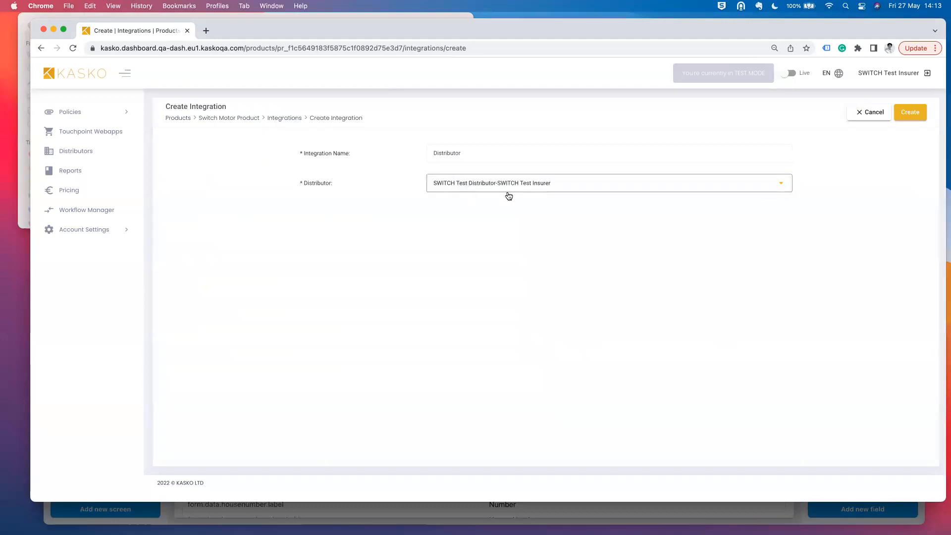
pyautogui.click(903, 112)
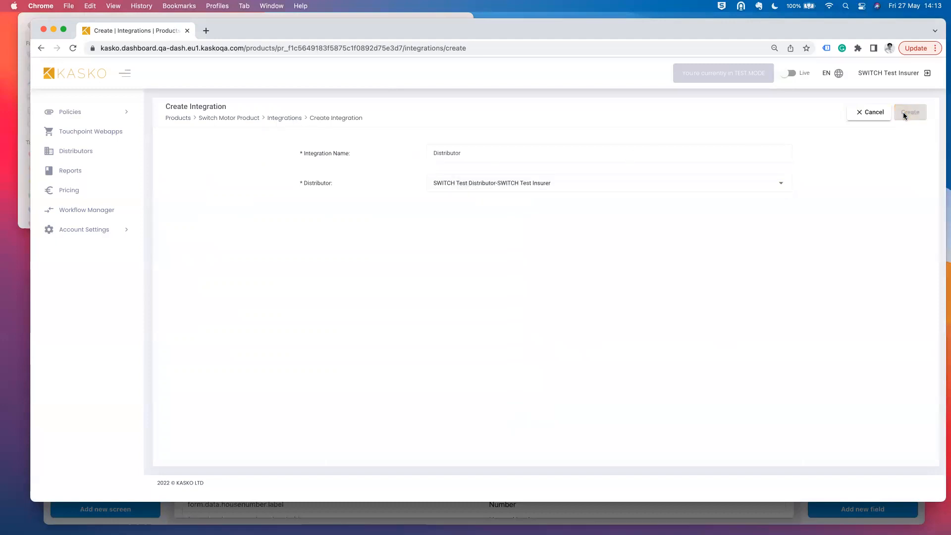
pyautogui.click(550, 79)
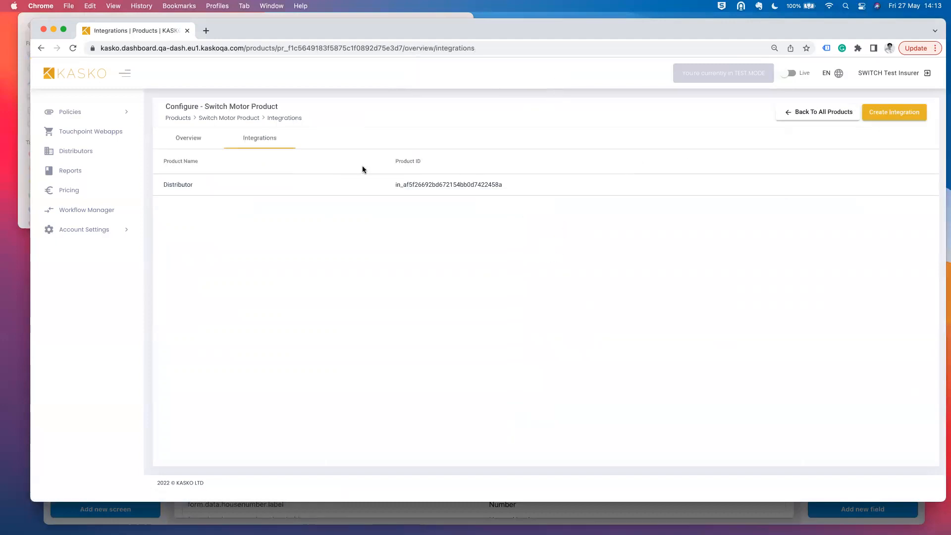
pyautogui.click(308, 186)
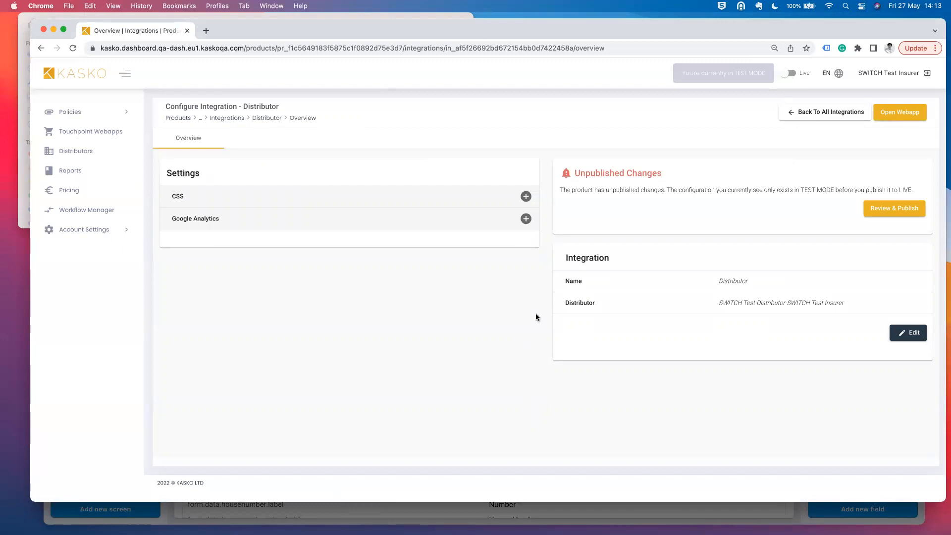
# - Add the Google Analytics key GA=12345 to the Distributor integration
pyautogui.click(526, 196)
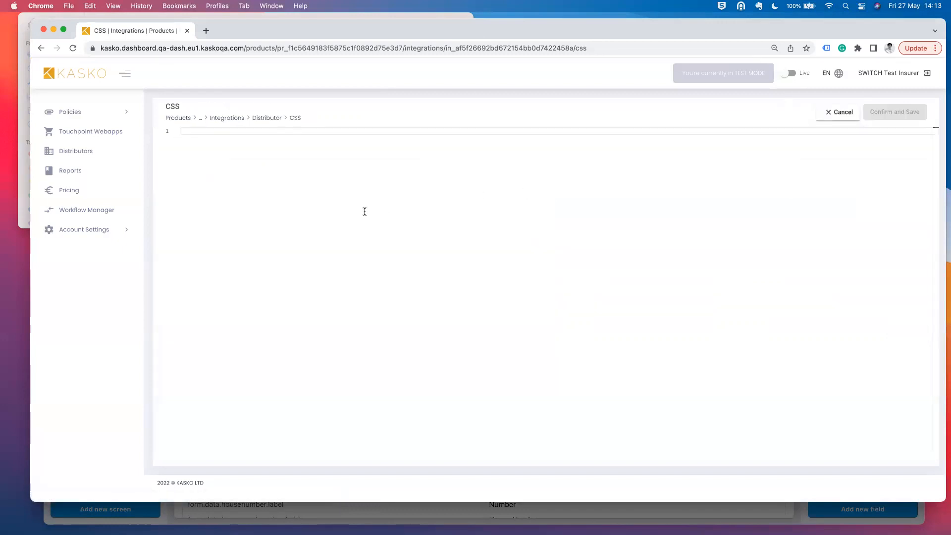
pyautogui.click(842, 117)
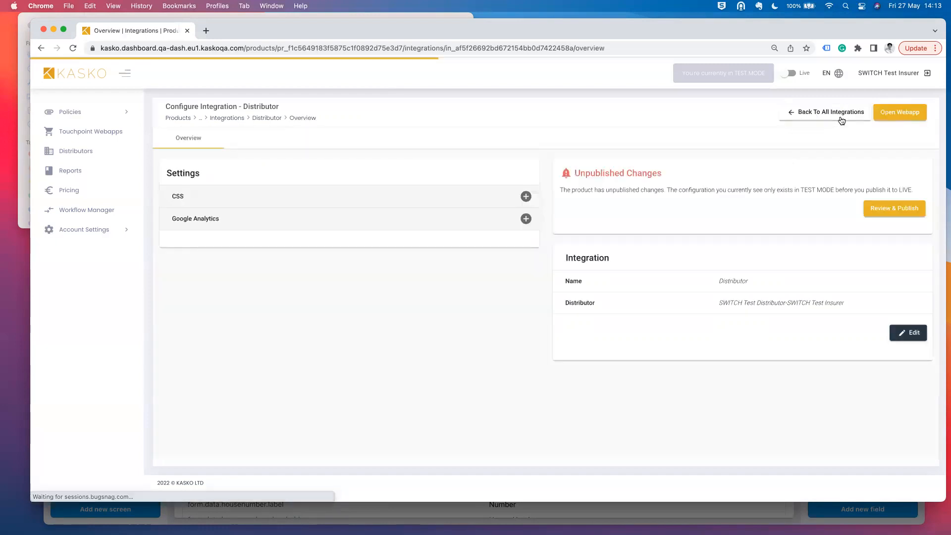
pyautogui.click(526, 218)
pyautogui.click(511, 162)
pyautogui.write('GA=')
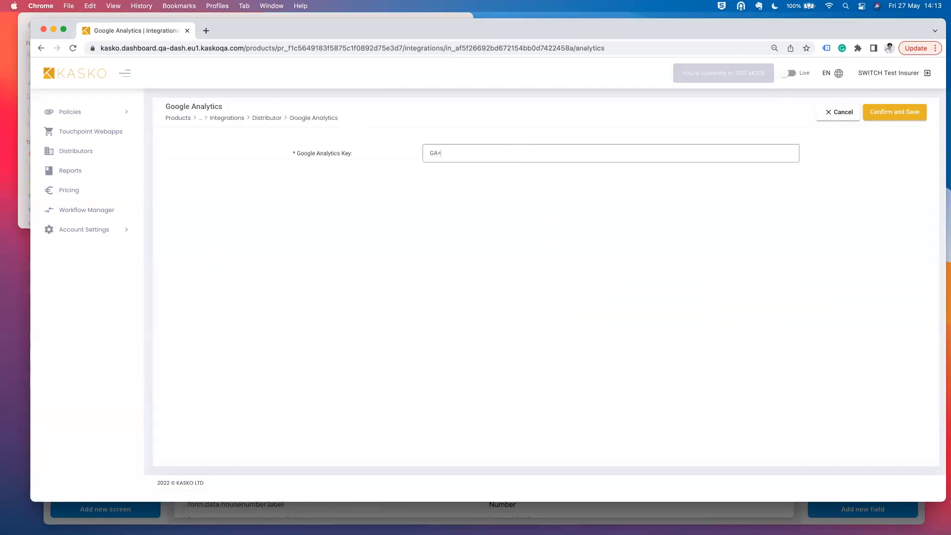
pyautogui.write('12345')
pyautogui.click(877, 113)
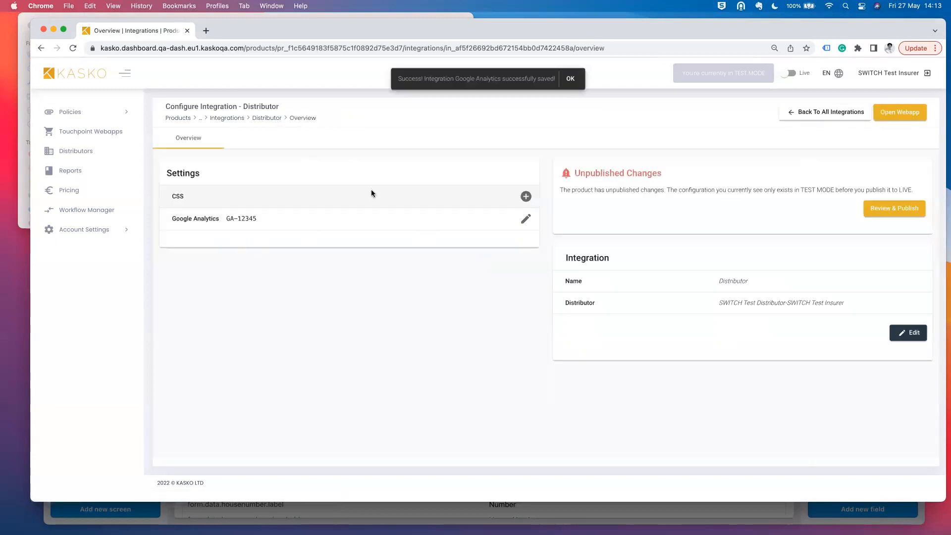
pyautogui.click(573, 79)
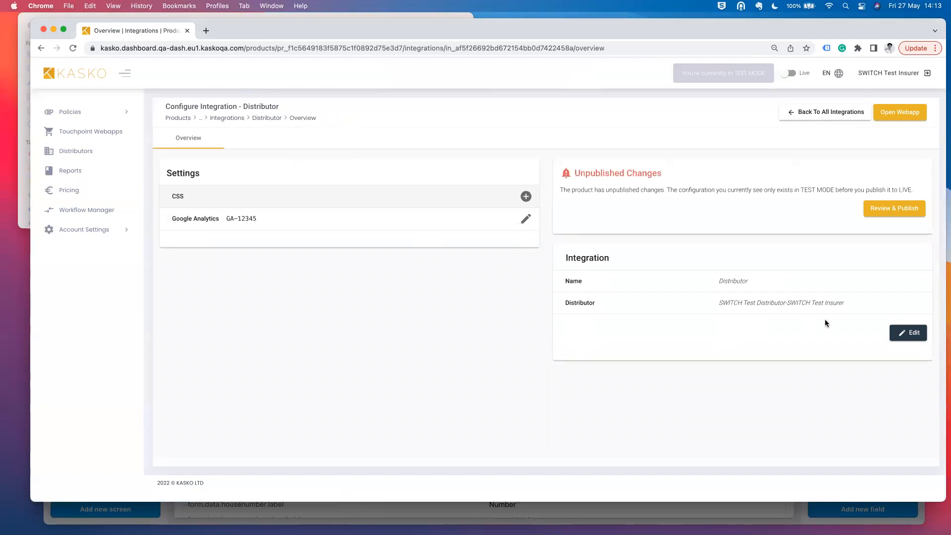
# - Set and save a 10% discount on the integration, then bring the Demo Product folder forward
pyautogui.click(910, 332)
pyautogui.click(733, 328)
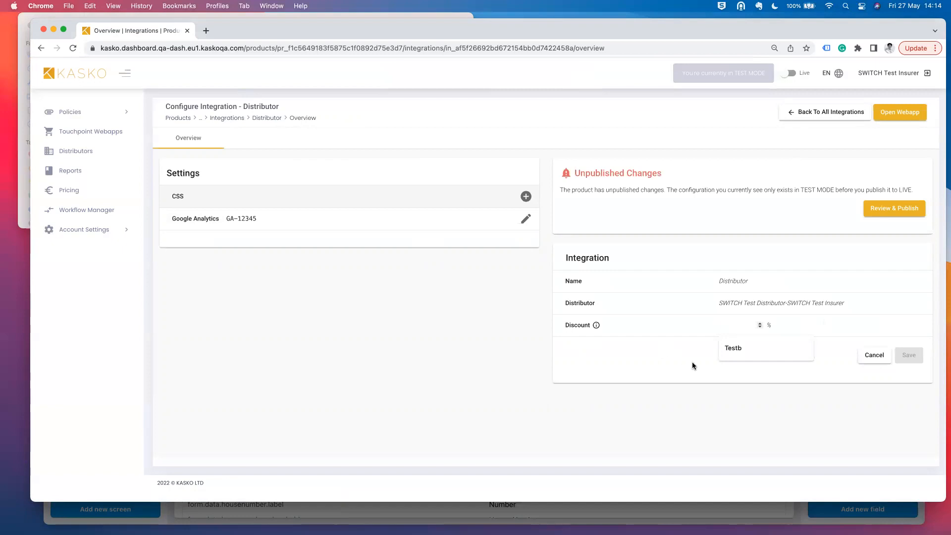
pyautogui.write('10')
pyautogui.click(730, 416)
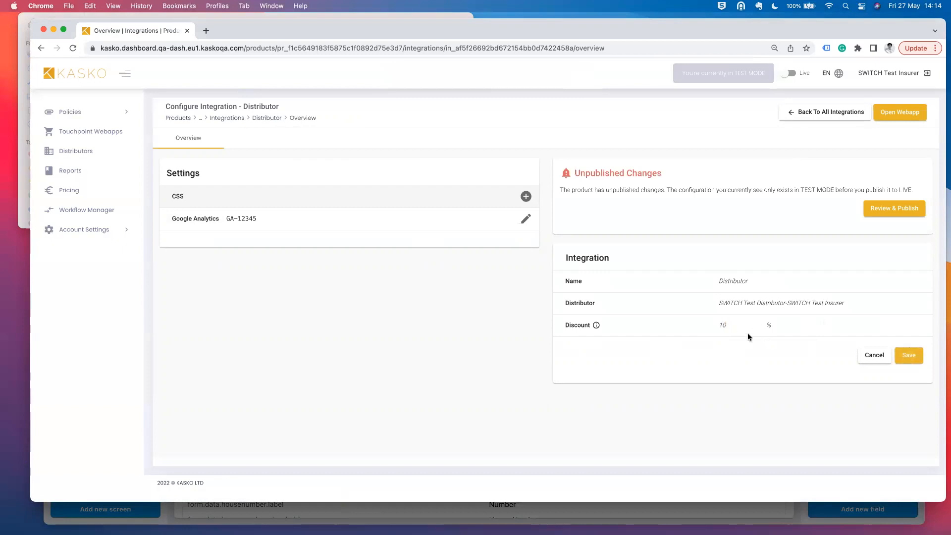
pyautogui.click(910, 356)
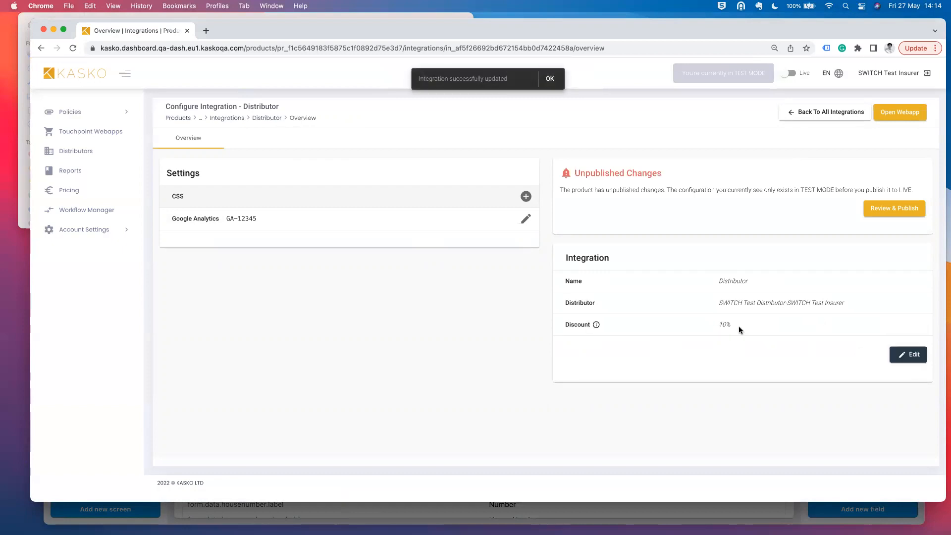
pyautogui.click(551, 77)
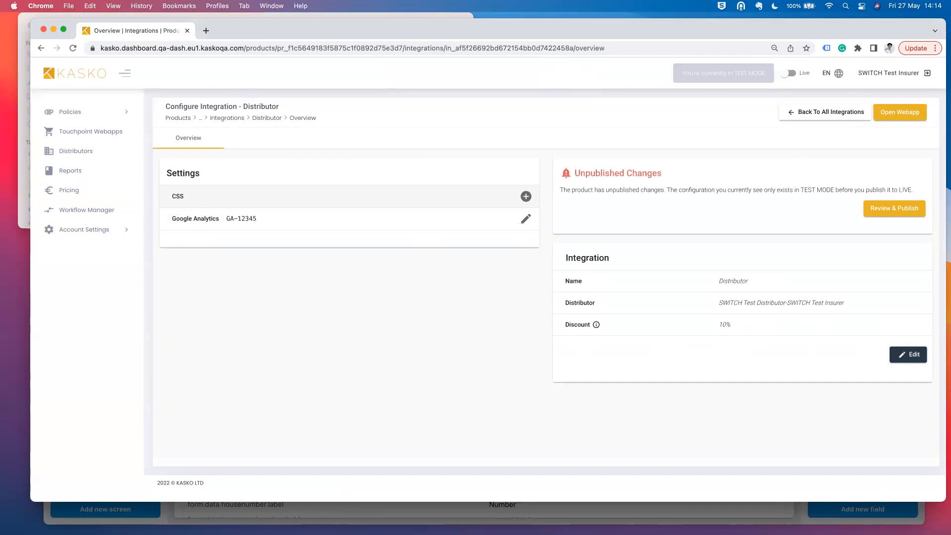
pyautogui.press('super+Tab')
# - Open Switch_Test_Pricing_290322.xlsx and enter discount 10, premium 100, yearly payment, start date 2022-10-22
pyautogui.click(245, 159)
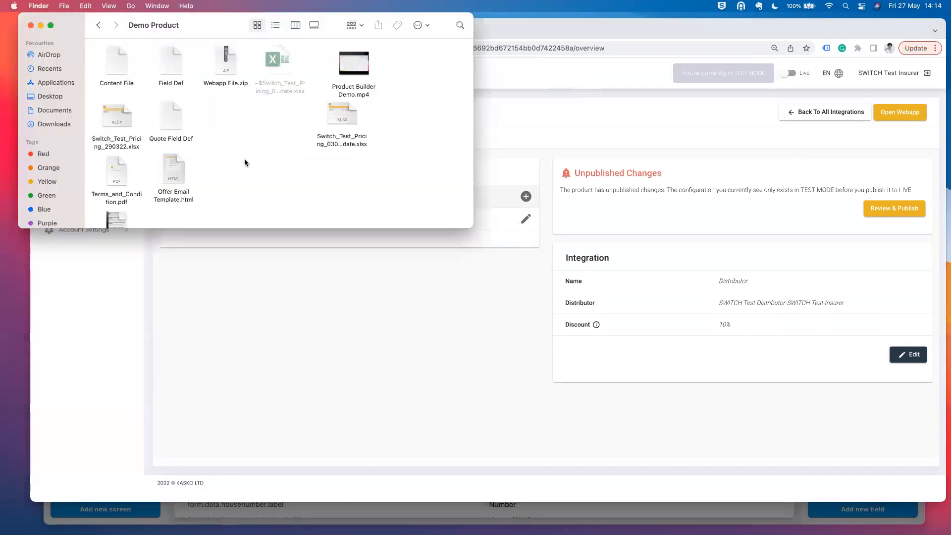
pyautogui.doubleClick(116, 115)
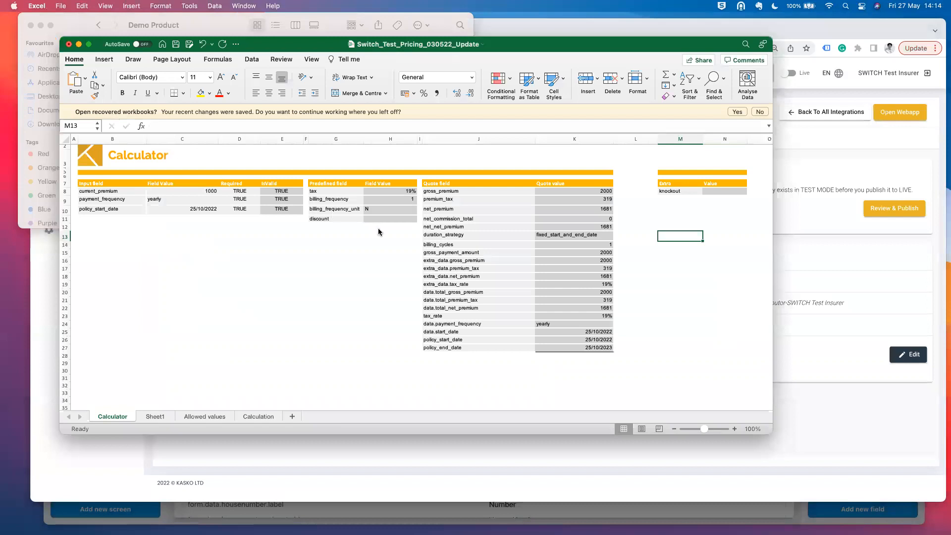
pyautogui.click(385, 230)
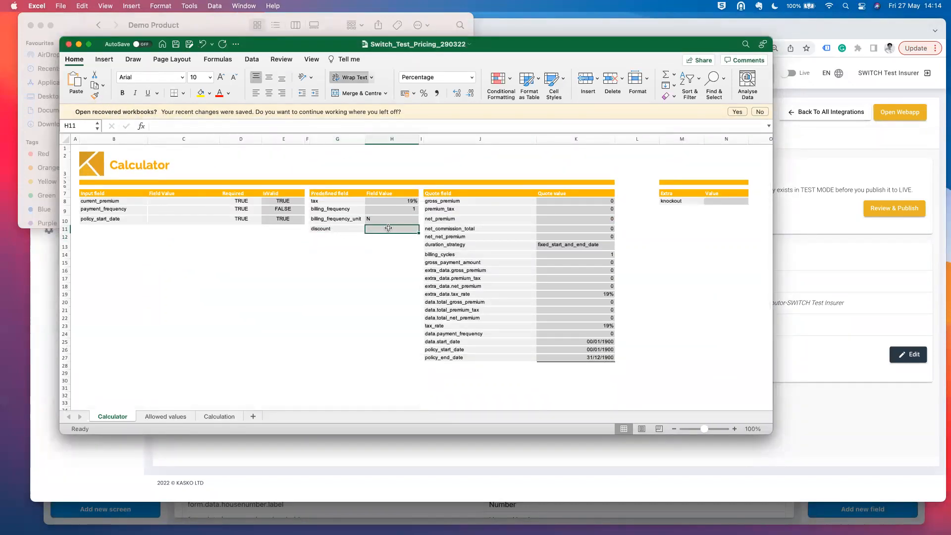
pyautogui.write('10')
pyautogui.press('Return')
pyautogui.click(201, 202)
pyautogui.write('100')
pyautogui.press('Return')
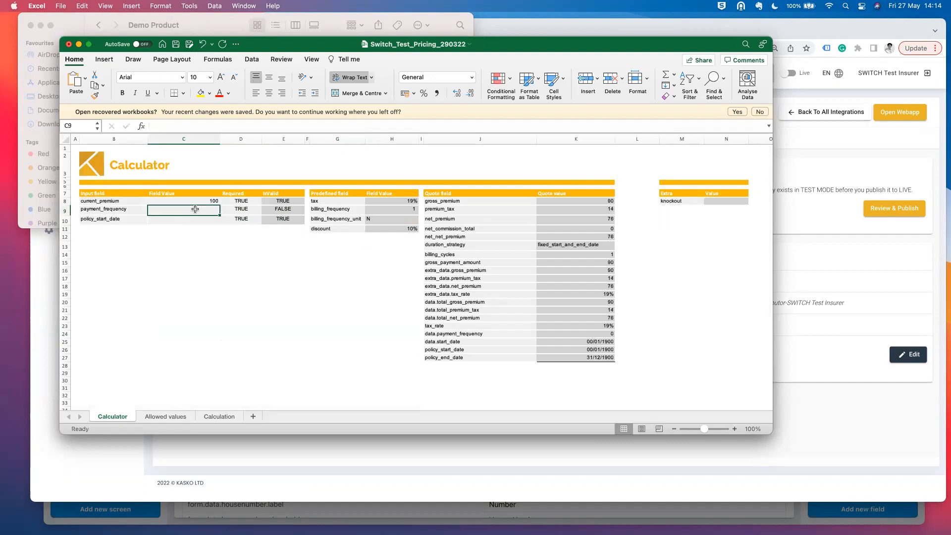
pyautogui.write('yearly')
pyautogui.press('Return')
pyautogui.write('2022-10-22')
pyautogui.press('Return')
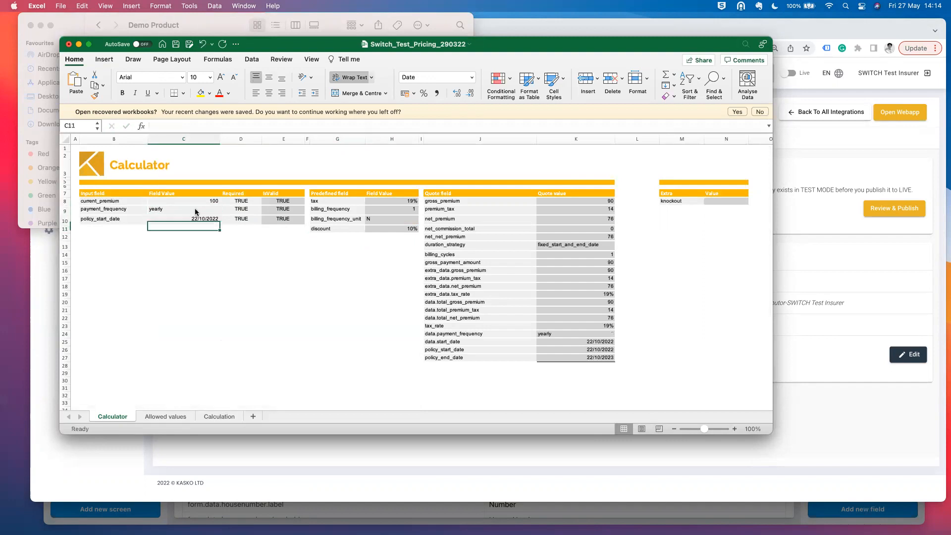
# - Clear and re-enter the 10 discount in H11 to see gross_premium in K8 drop to 90
pyautogui.click(394, 229)
pyautogui.press('Delete')
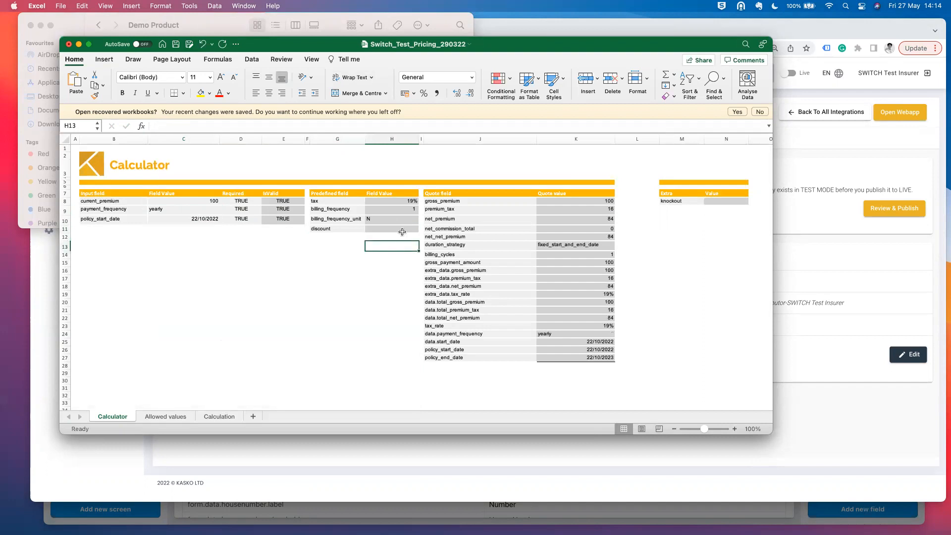
pyautogui.click(600, 201)
pyautogui.click(193, 202)
pyautogui.click(593, 201)
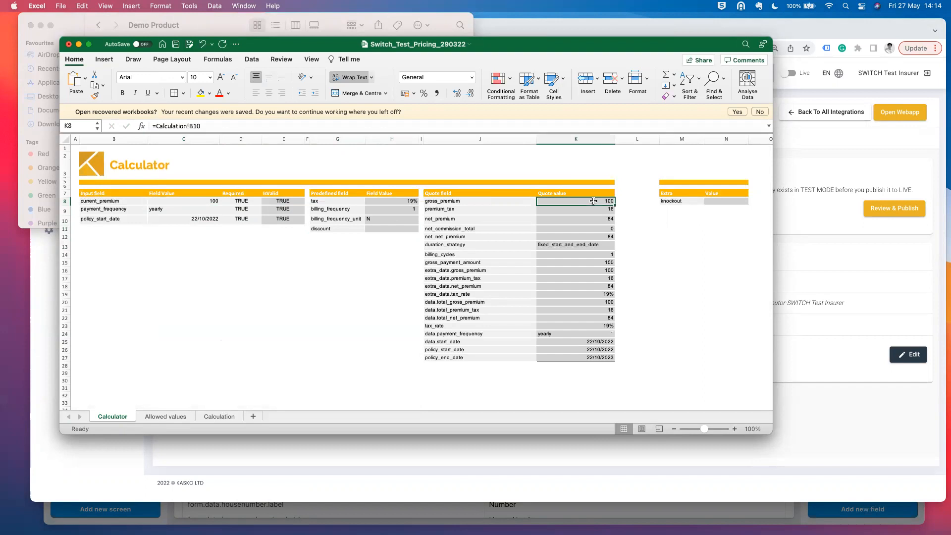
pyautogui.click(392, 229)
pyautogui.write('10')
pyautogui.press('Return')
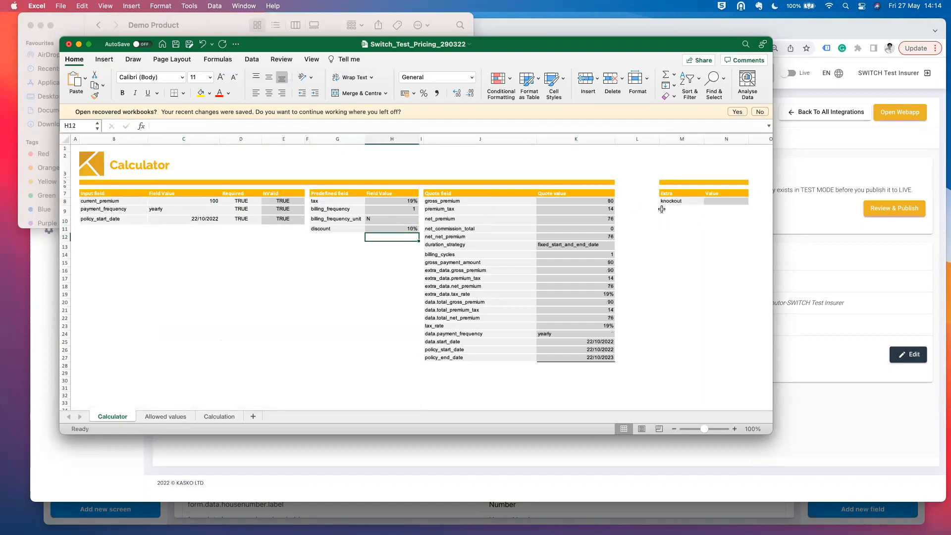
pyautogui.click(584, 201)
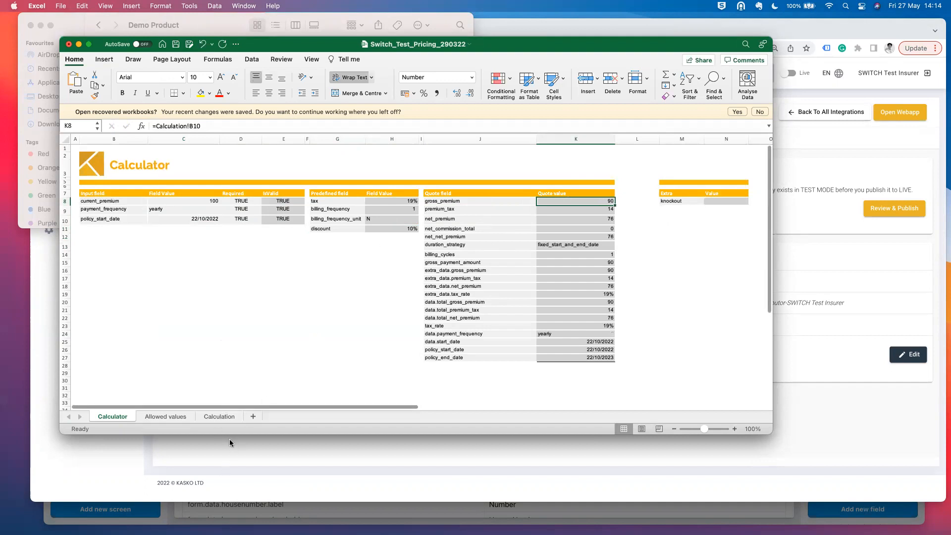
# - Inspect the discount term in the Calculation sheet's B10 formula, then close the workbook without saving
pyautogui.click(408, 229)
pyautogui.click(219, 416)
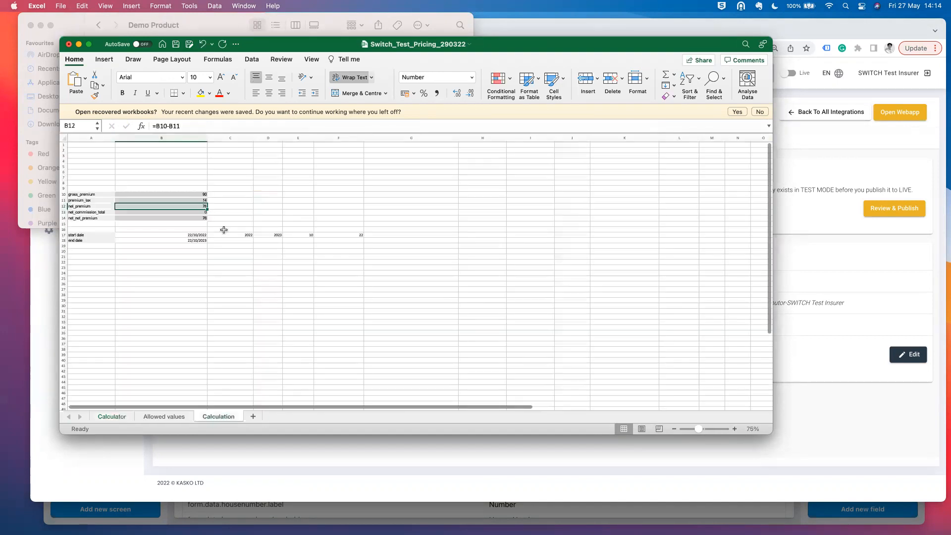
pyautogui.click(187, 194)
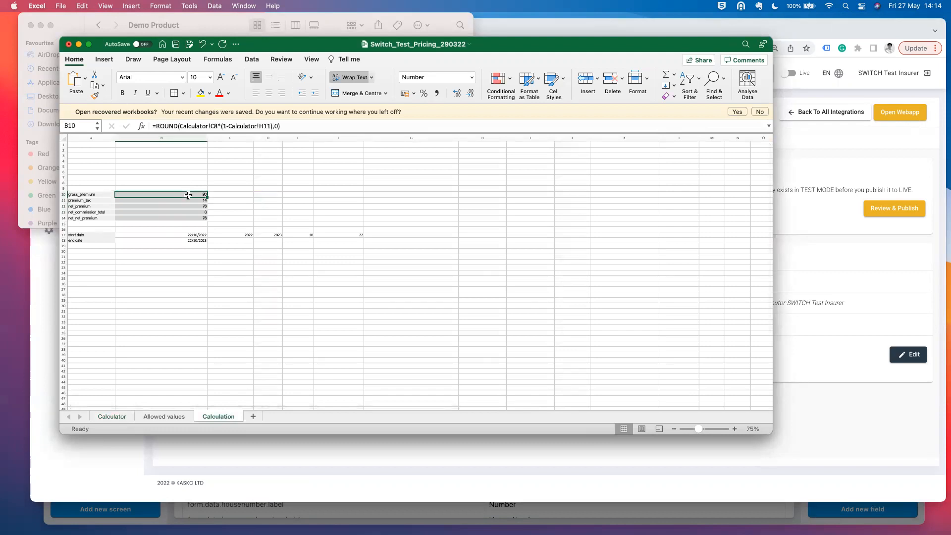
pyautogui.moveTo(223, 126); pyautogui.dragTo(277, 127)
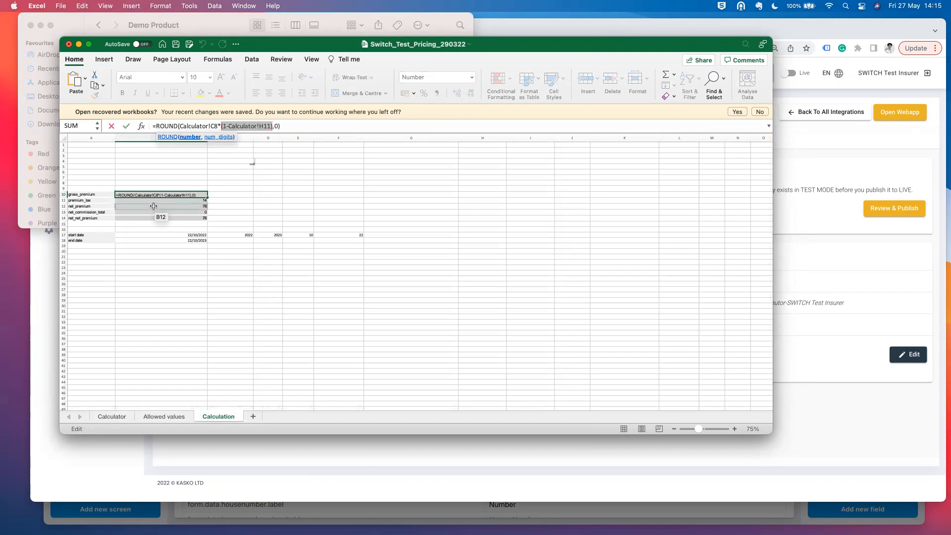
pyautogui.press('Escape')
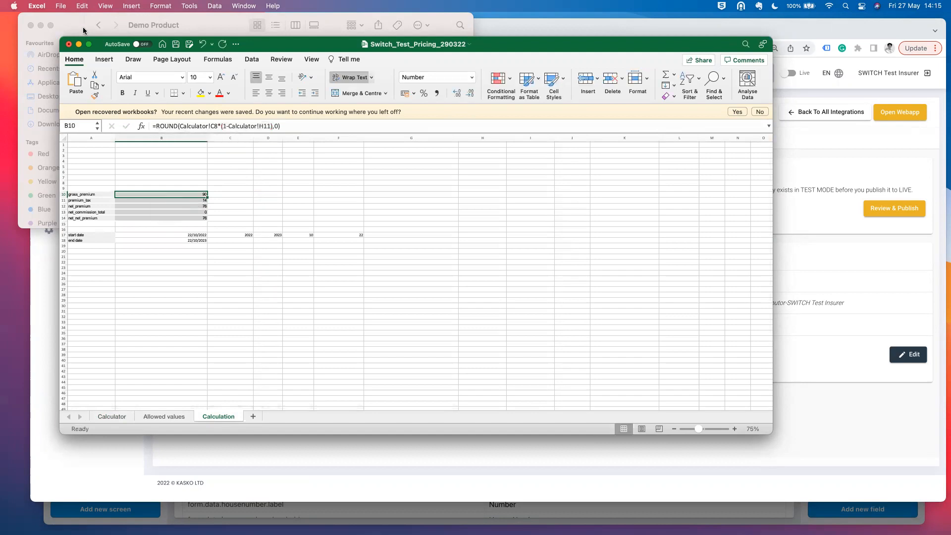
pyautogui.press('super+w')
pyautogui.click(423, 279)
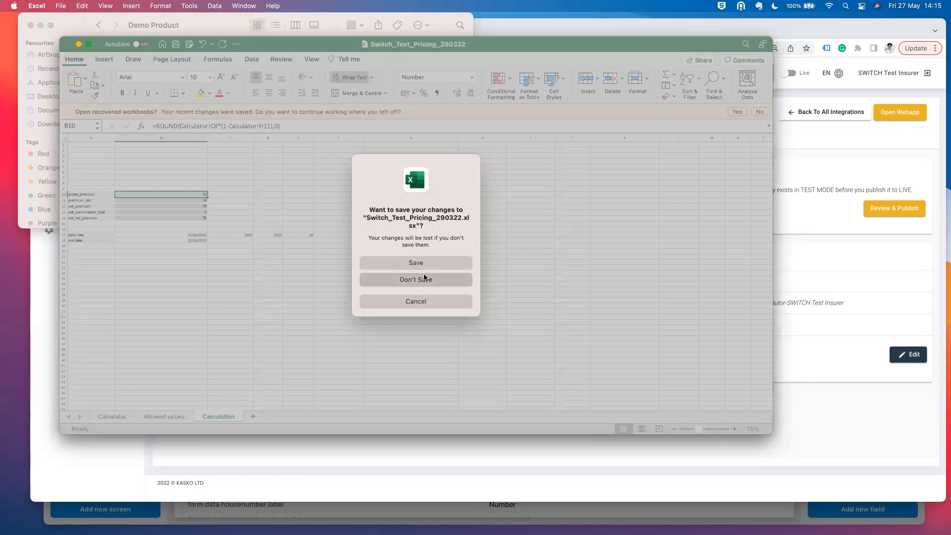
pyautogui.click(725, 460)
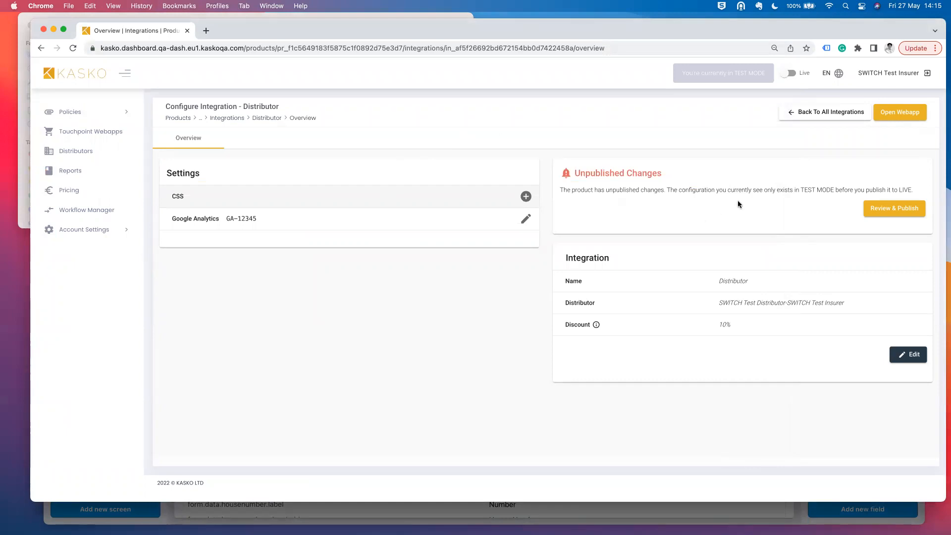
# - Review the pending changes and publish Switch Motor Product with the Distributor integration to Live
pyautogui.click(828, 112)
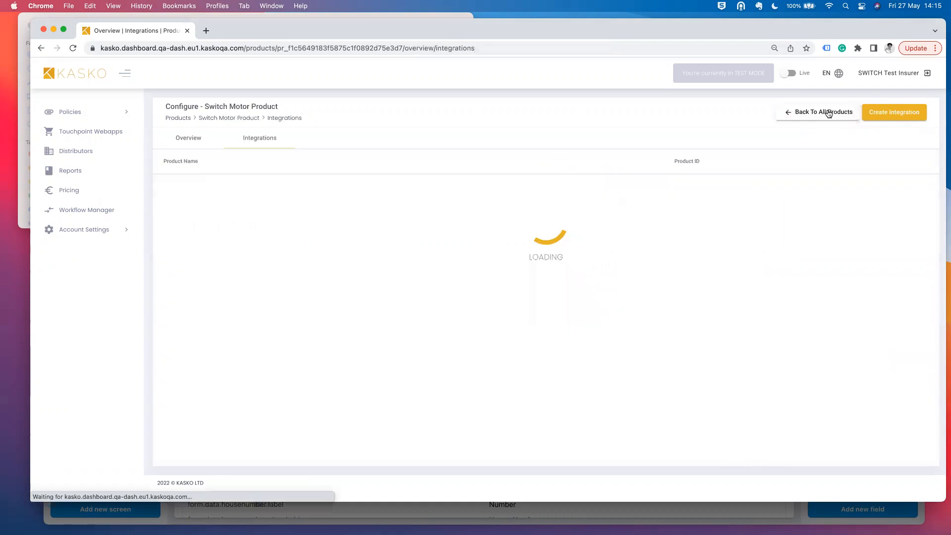
pyautogui.click(203, 141)
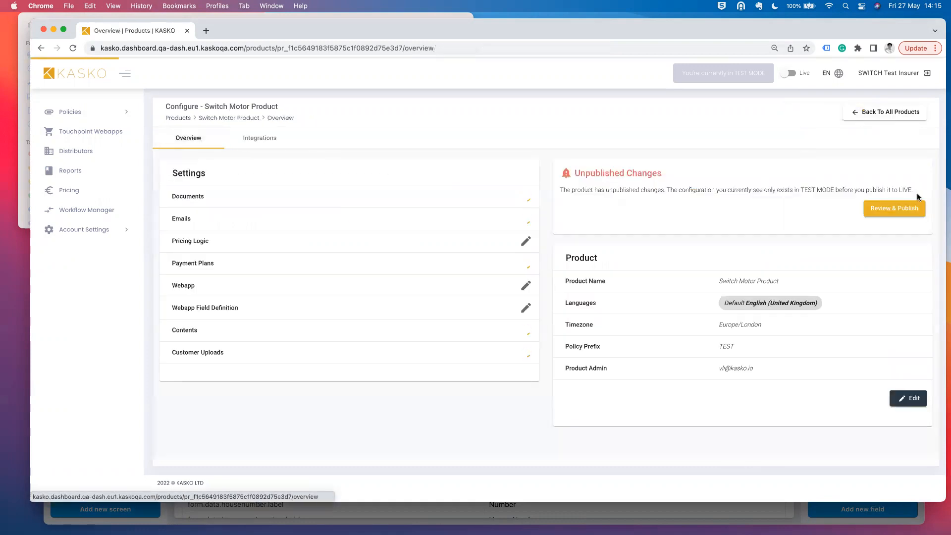
pyautogui.click(911, 205)
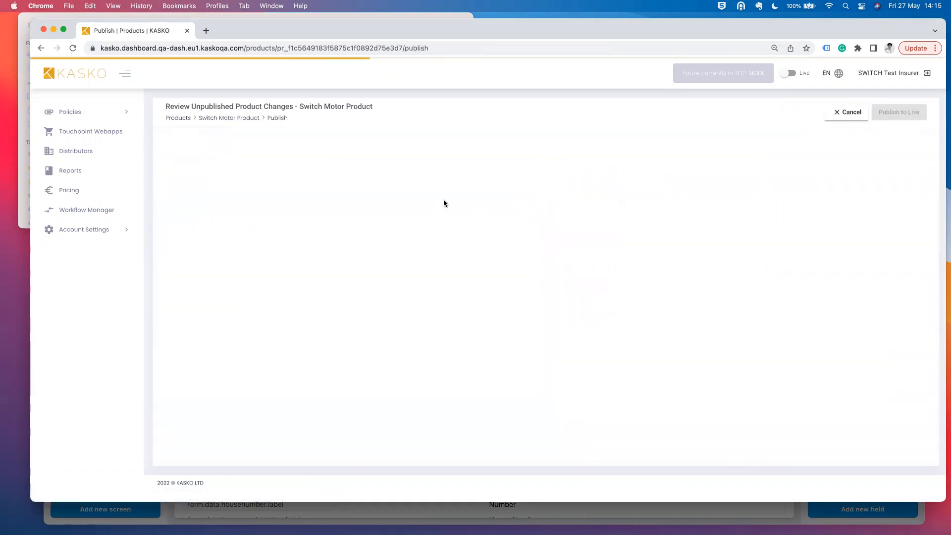
pyautogui.scroll(-1, 331, 280)
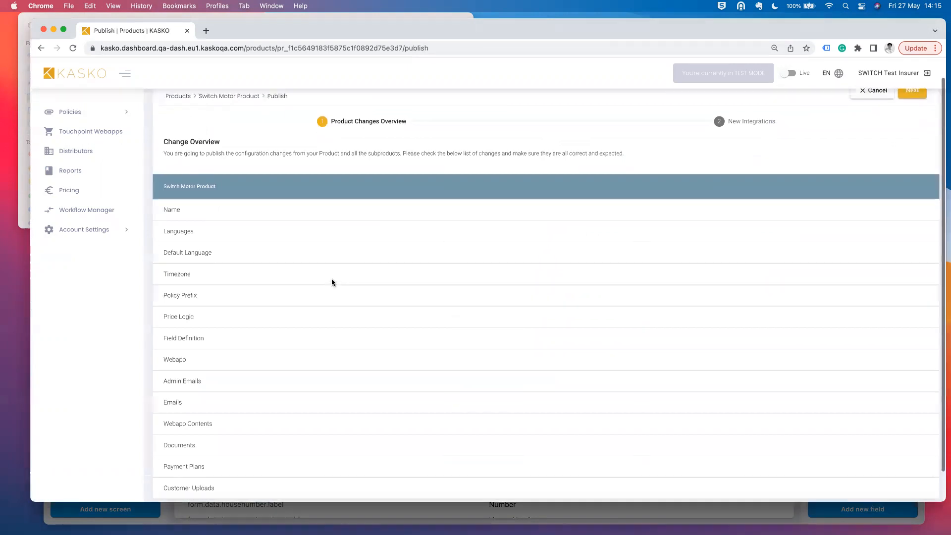
pyautogui.scroll(-1, 331, 280)
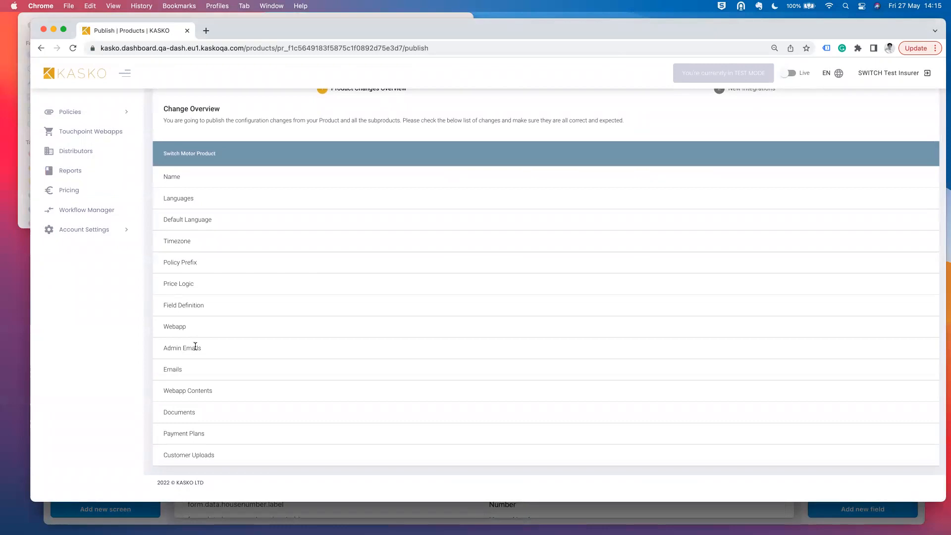
pyautogui.scroll(2, 304, 316)
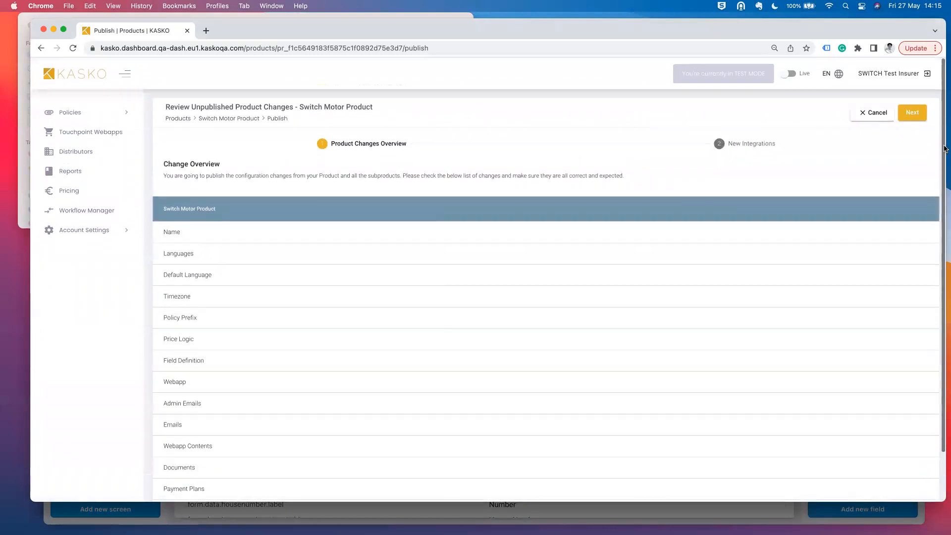
pyautogui.click(911, 112)
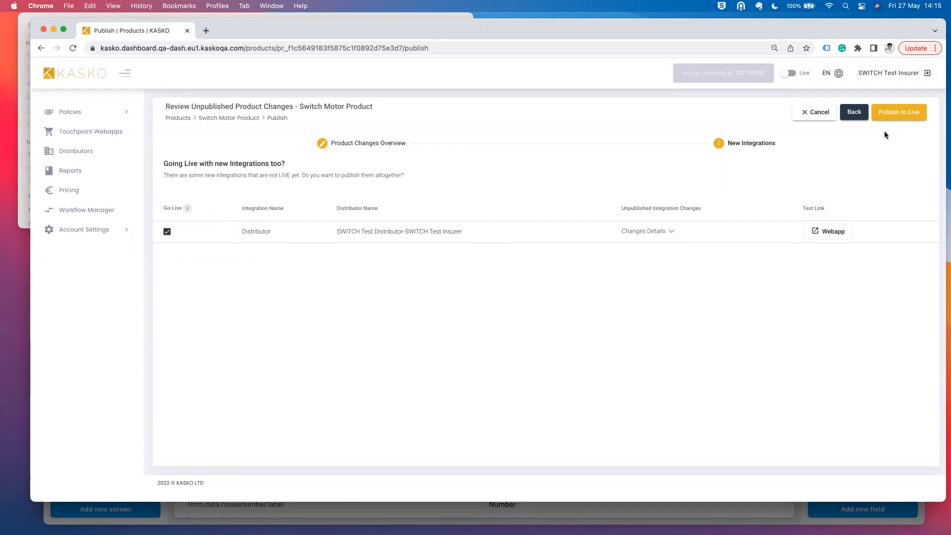
pyautogui.click(899, 113)
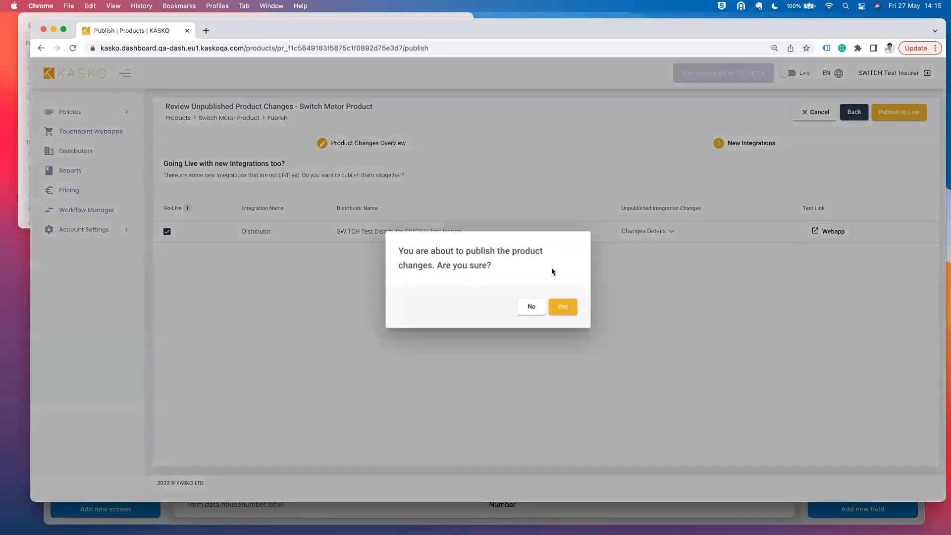
pyautogui.click(563, 308)
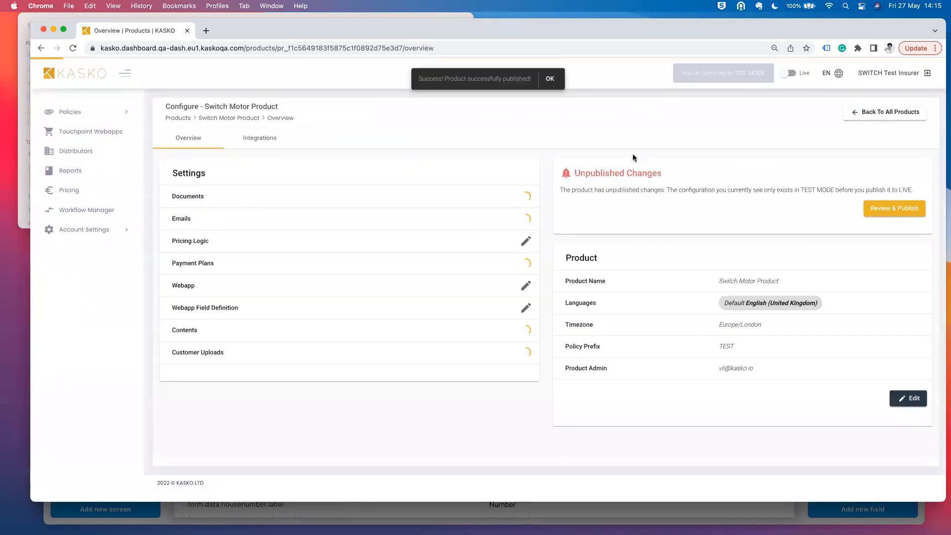
pyautogui.click(555, 86)
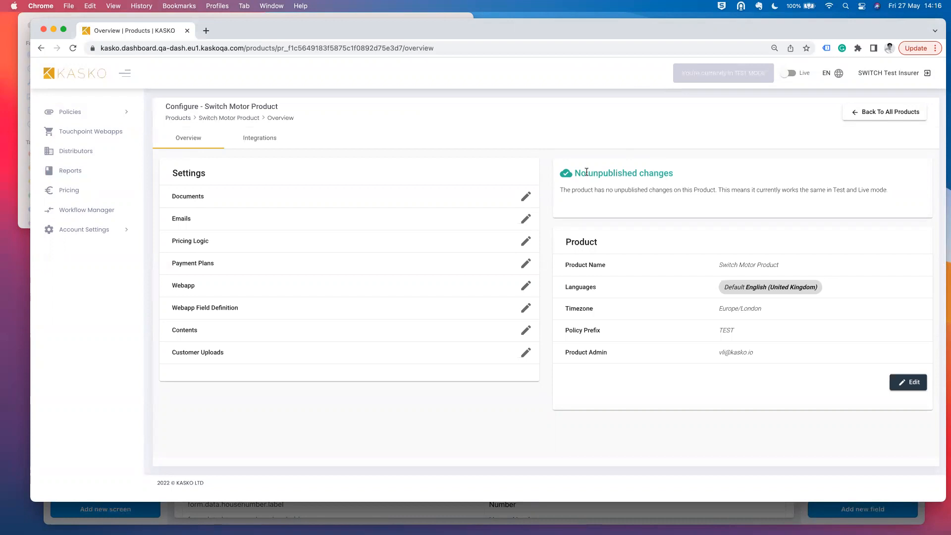
# - Launch the Distributor integration's webapp as a Test Policy purchase in a new tab
pyautogui.click(254, 144)
pyautogui.click(277, 194)
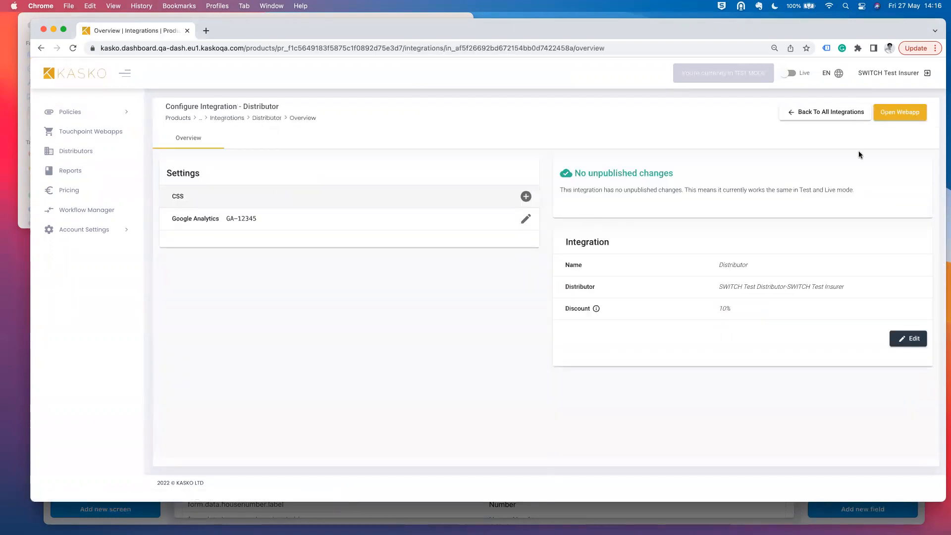
pyautogui.click(895, 112)
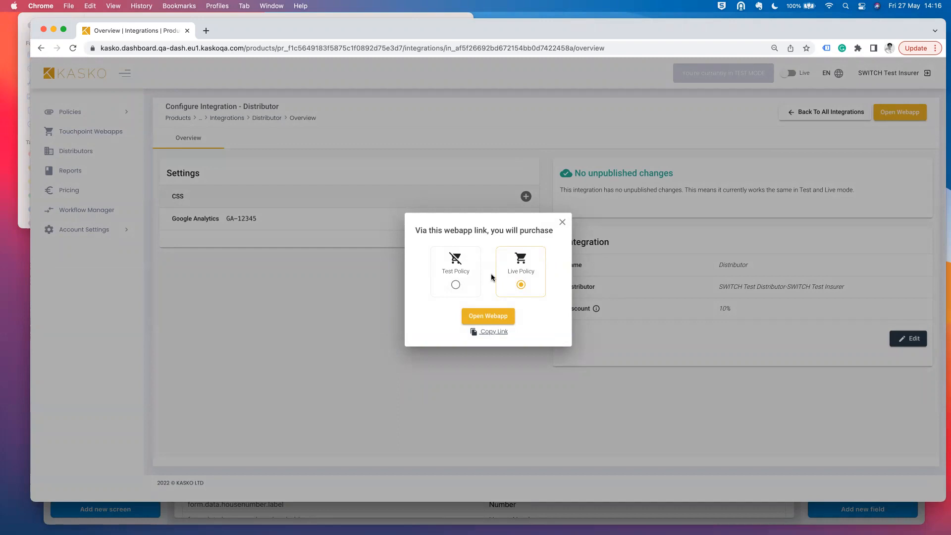
pyautogui.click(454, 278)
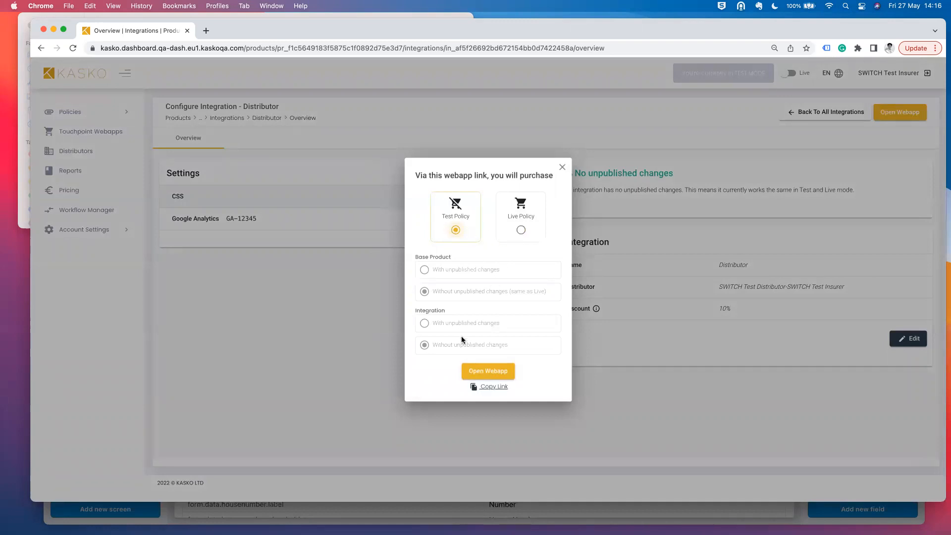
pyautogui.click(492, 373)
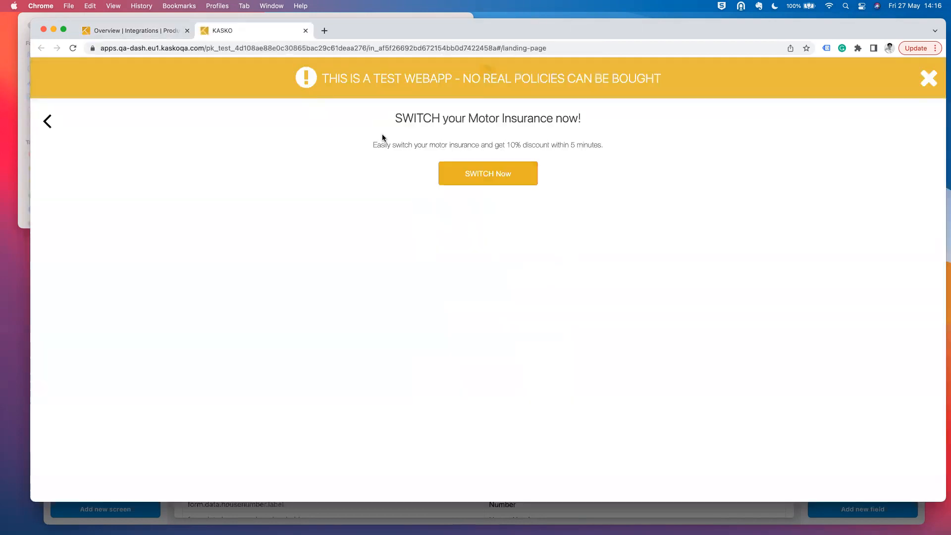
# - Dismiss the test webapp banner and compare it with the mockup's Landing Page screen
pyautogui.click(925, 79)
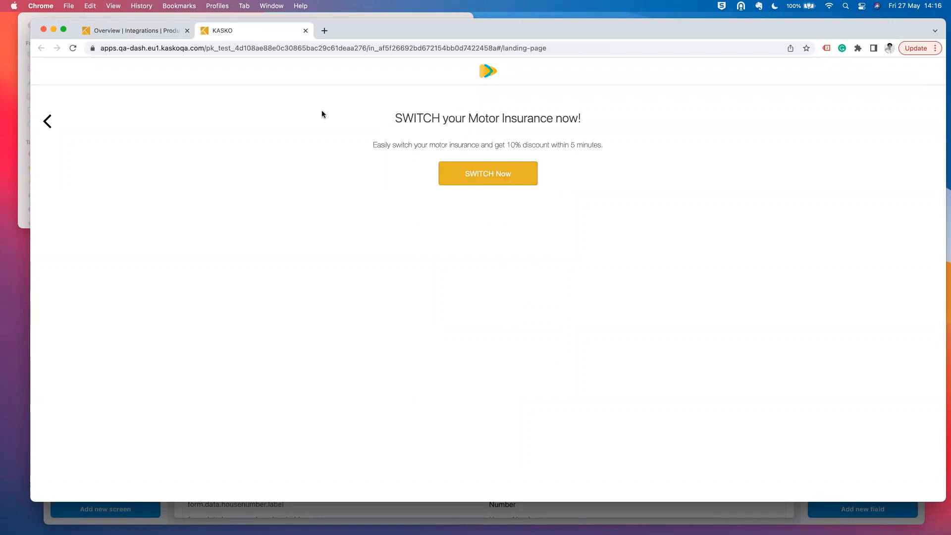
pyautogui.tripleClick(131, 51)
pyautogui.click(171, 113)
pyautogui.press('super+Tab')
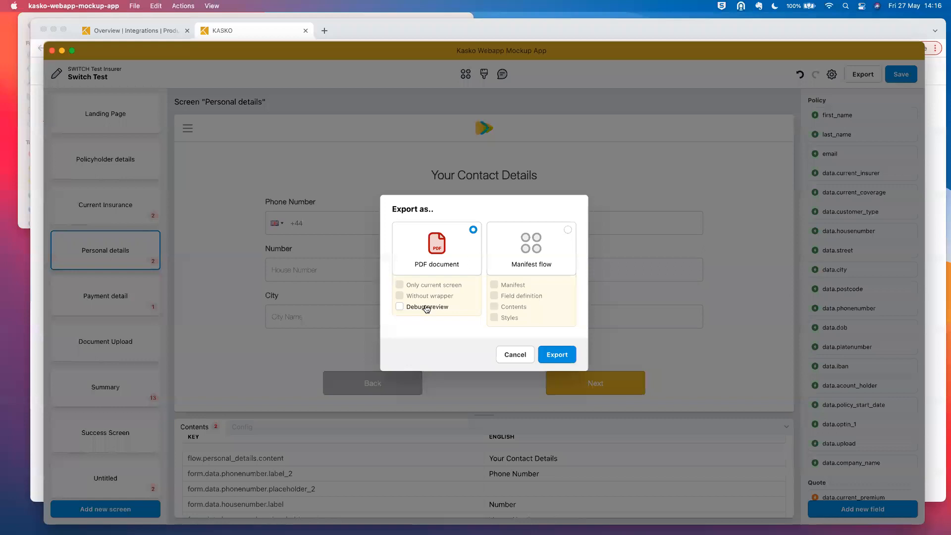
pyautogui.click(510, 354)
pyautogui.click(135, 125)
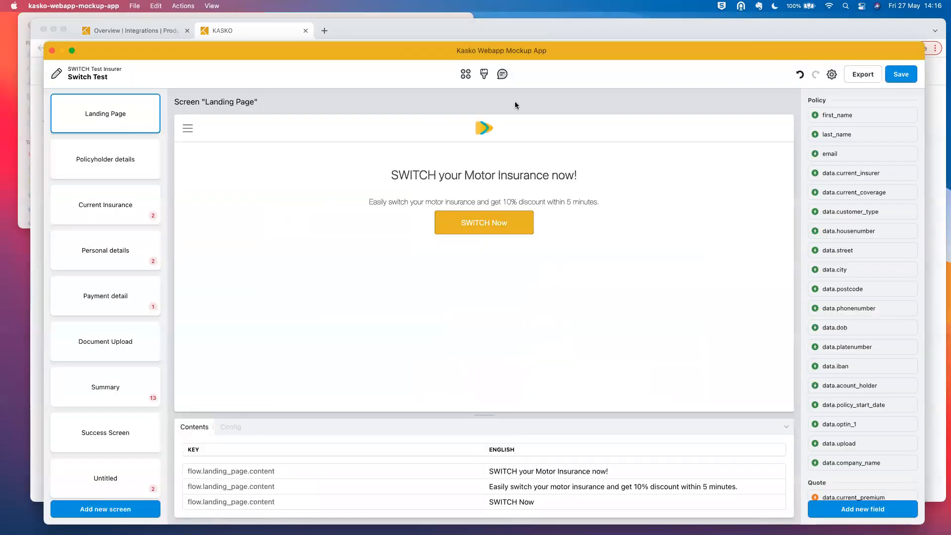
pyautogui.moveTo(483, 48); pyautogui.dragTo(482, 70)
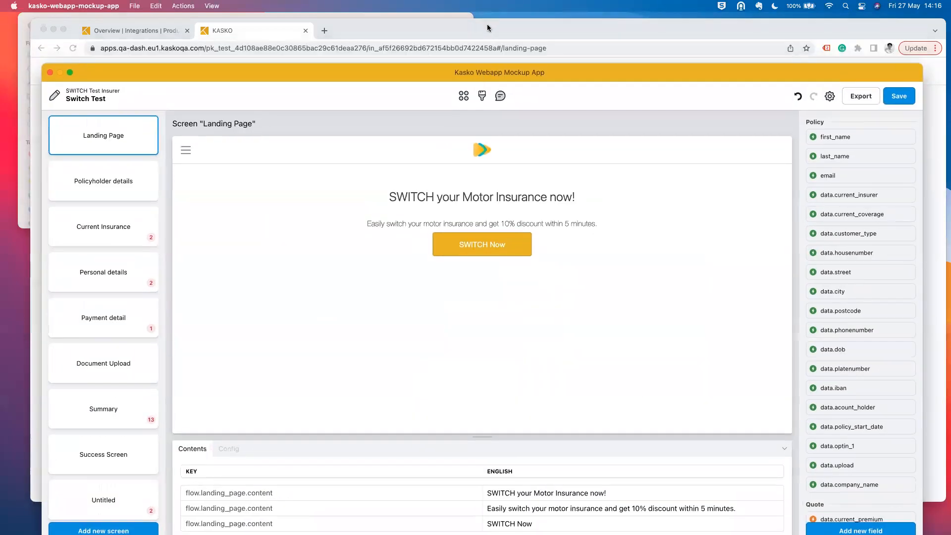
pyautogui.click(487, 27)
# - Start SWITCH Now as an Individual, enter the policyholder's name, DOB 20/05/2004, email and plate ABC-12345, and continue
pyautogui.click(507, 182)
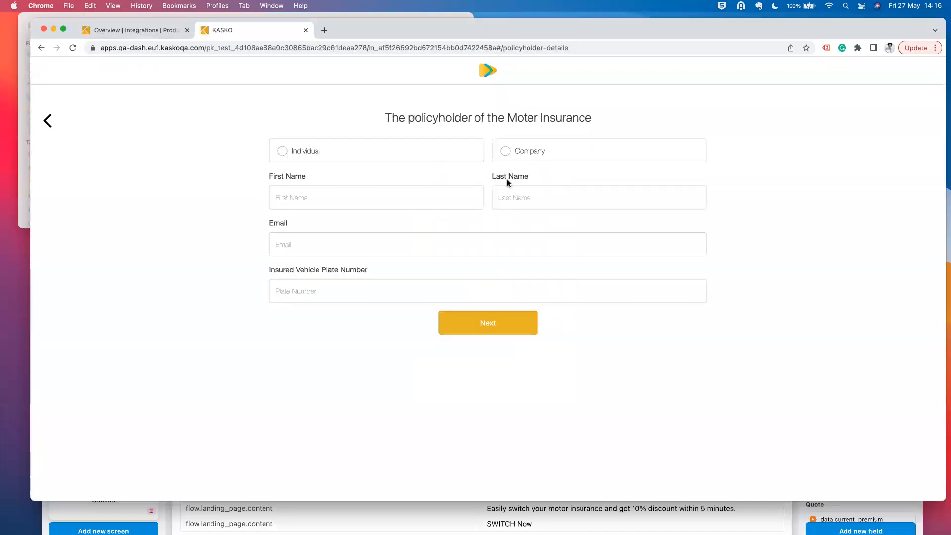
pyautogui.click(342, 148)
pyautogui.click(335, 195)
pyautogui.click(572, 203)
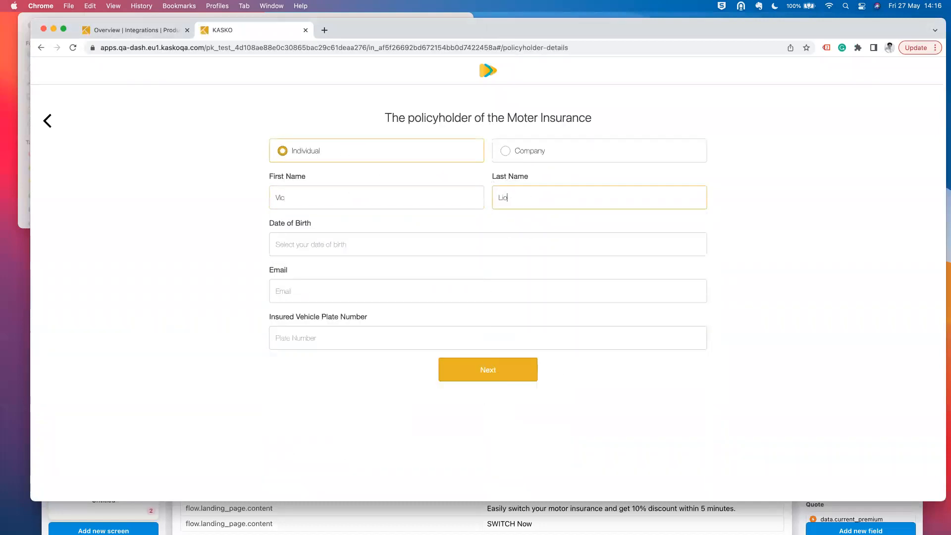
pyautogui.press('Tab')
pyautogui.click(507, 371)
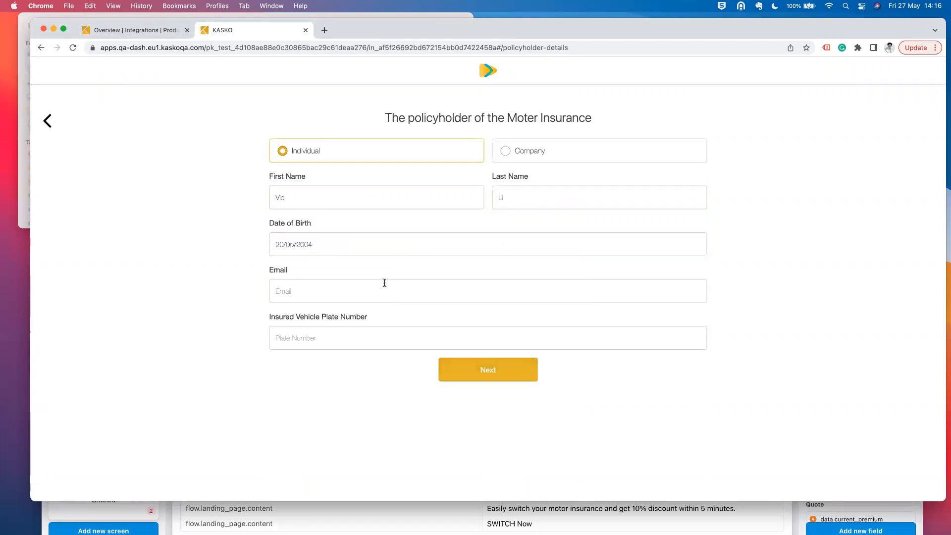
pyautogui.click(381, 290)
pyautogui.click(322, 191)
pyautogui.click(327, 338)
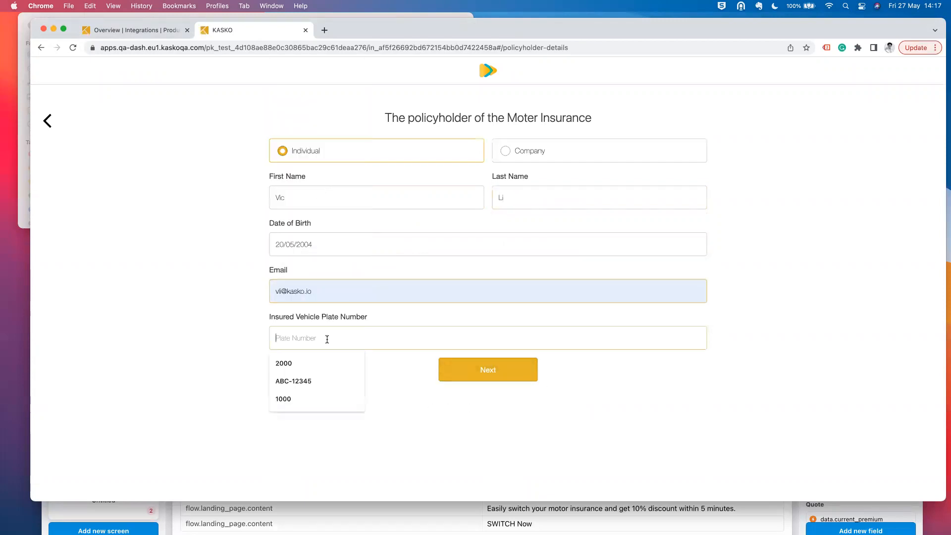
pyautogui.click(311, 382)
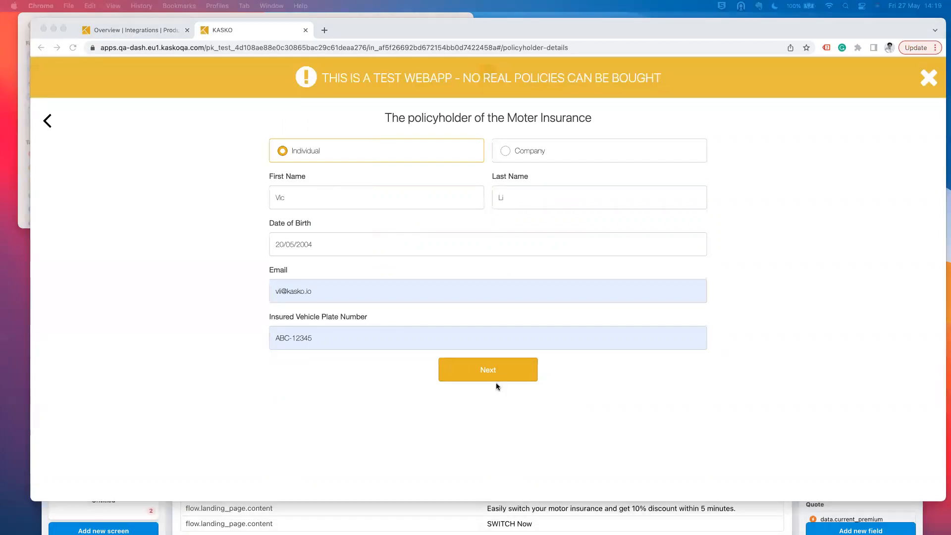
pyautogui.click(501, 378)
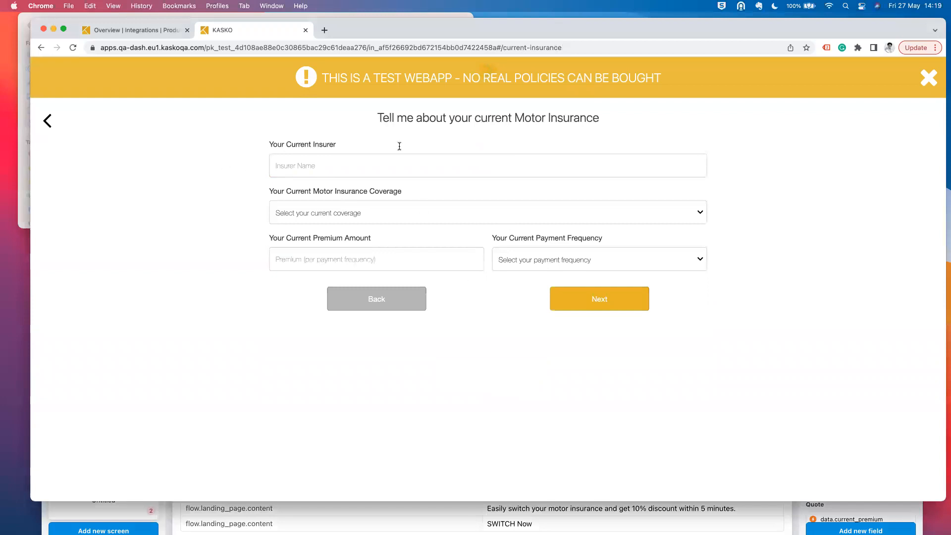
# - Compare the Policyholder details, Current Insurance and Payment detail mockup screens, then return to the browser
pyautogui.click(178, 521)
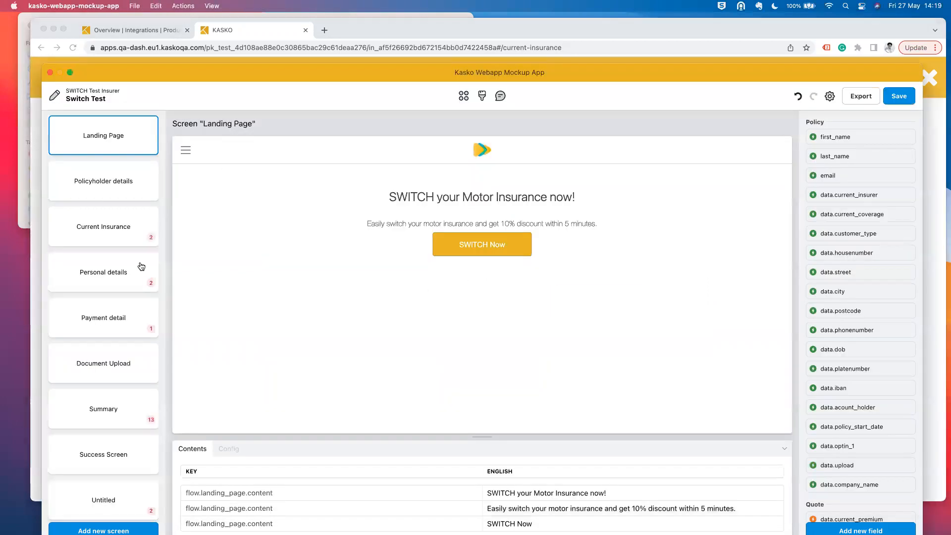
pyautogui.click(117, 184)
pyautogui.click(104, 227)
pyautogui.click(113, 328)
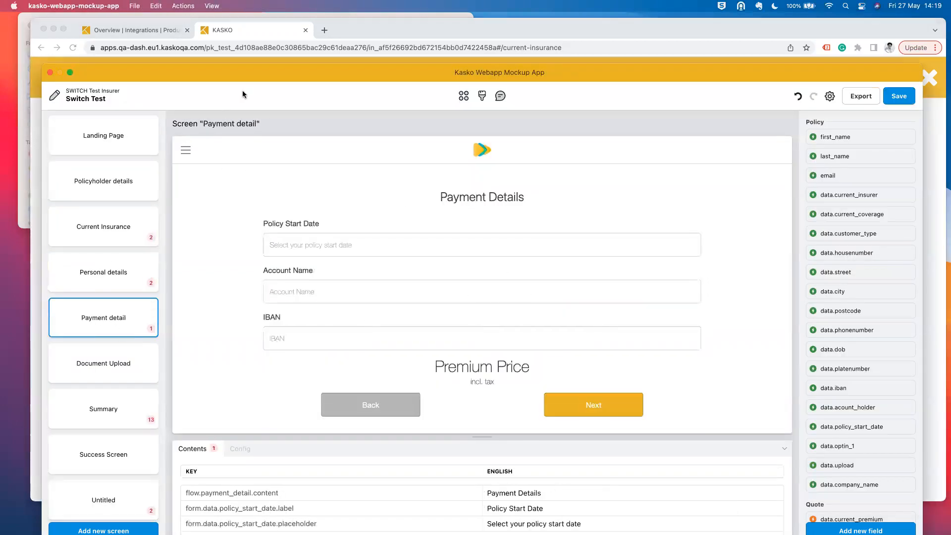
pyautogui.click(307, 30)
# - Close the webapp options and go to Switch Motor Product's Documents settings
pyautogui.click(139, 30)
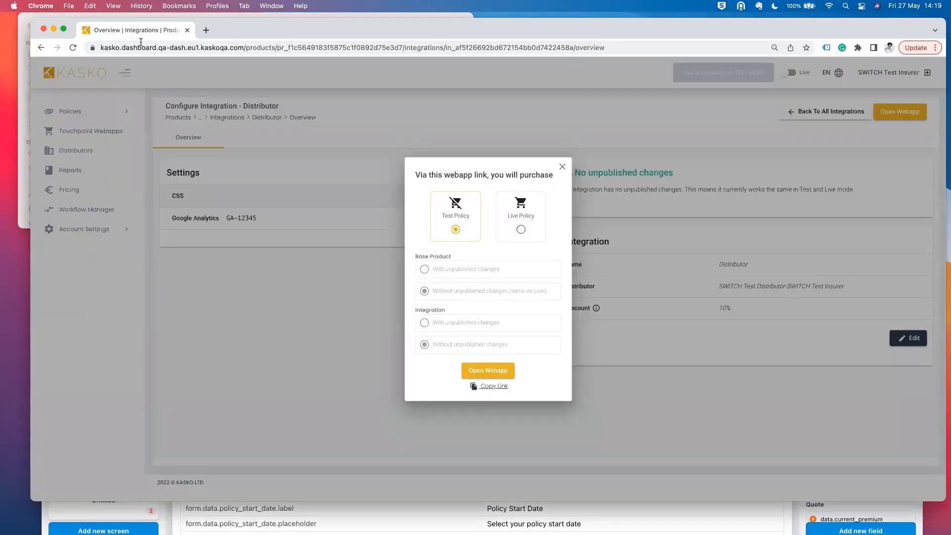
pyautogui.click(562, 167)
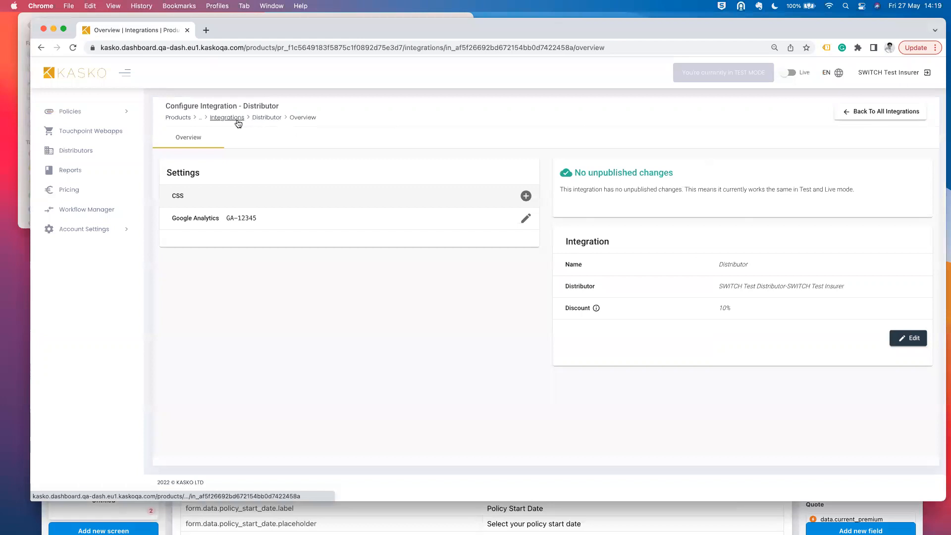
pyautogui.click(233, 118)
pyautogui.click(180, 118)
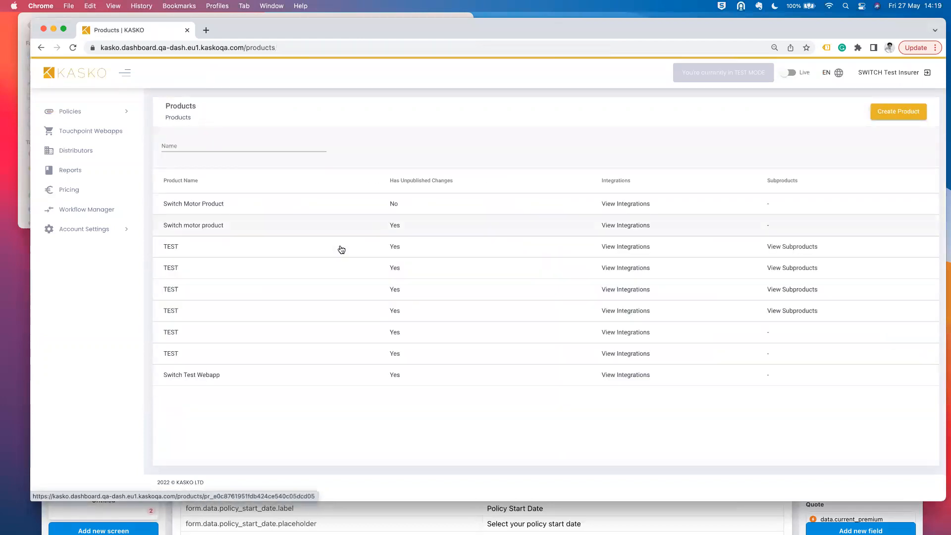
pyautogui.click(334, 212)
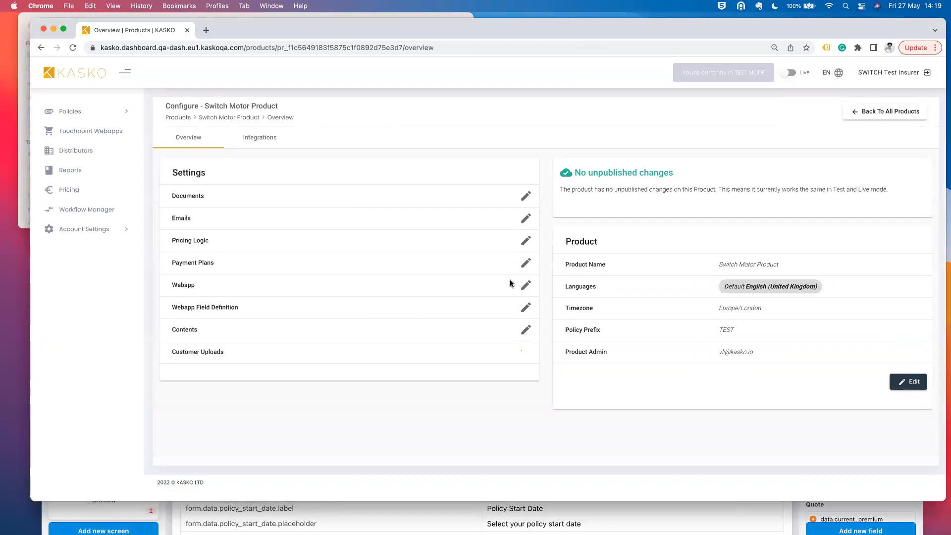
pyautogui.click(524, 196)
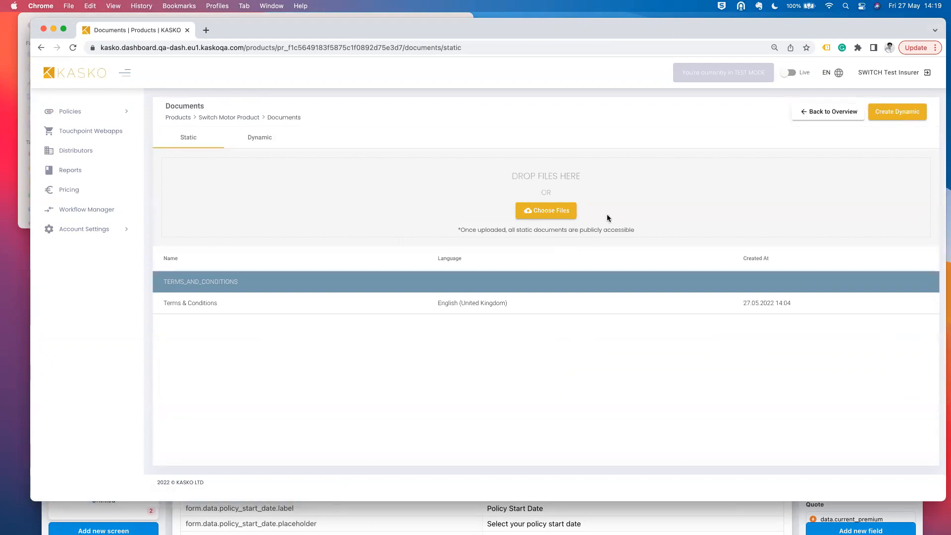
# - Upload Conditions_contractuelles-fr-22.04.2022.pdf as static document TEST, English (United Kingdom), advisory_protocol
pyautogui.click(547, 208)
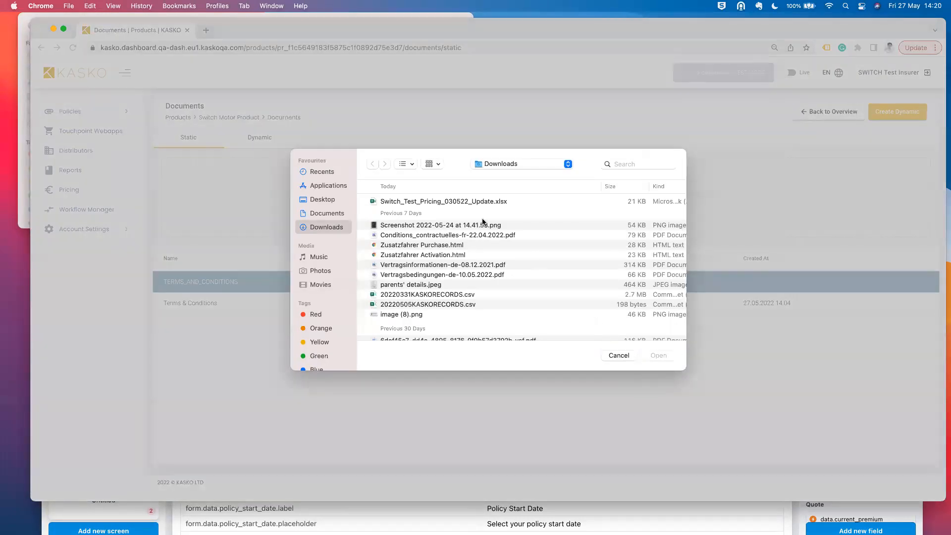
pyautogui.doubleClick(451, 235)
pyautogui.click(495, 290)
pyautogui.write('TEST')
pyautogui.click(646, 295)
pyautogui.click(643, 313)
pyautogui.click(864, 290)
pyautogui.click(806, 326)
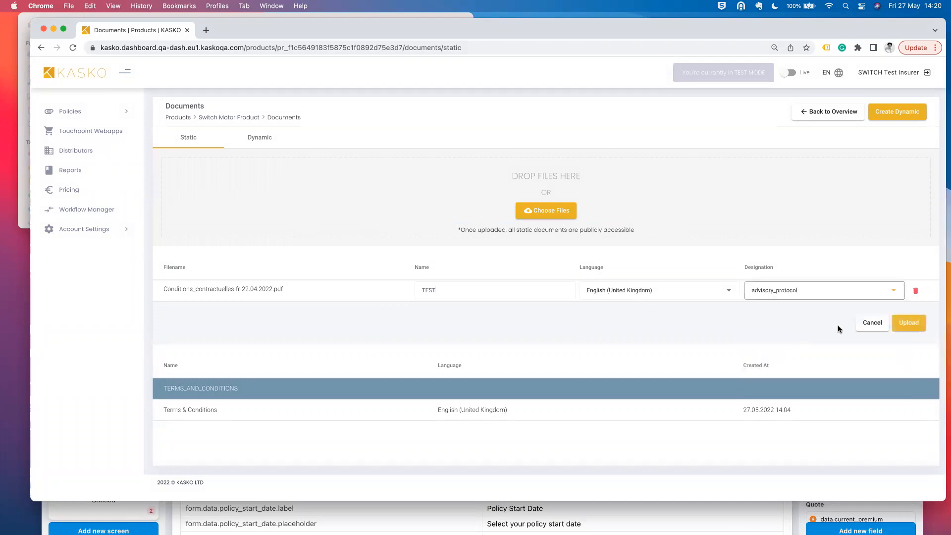
pyautogui.click(910, 325)
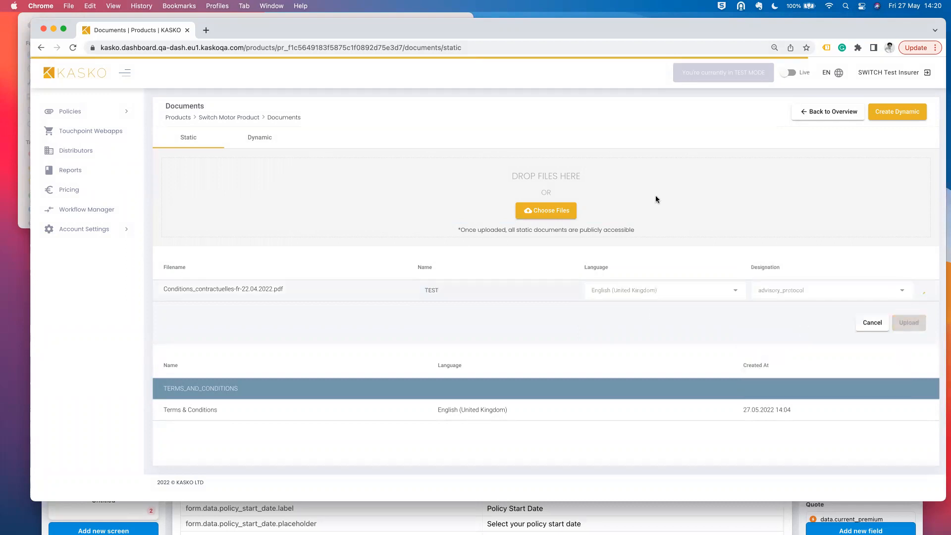
pyautogui.click(832, 112)
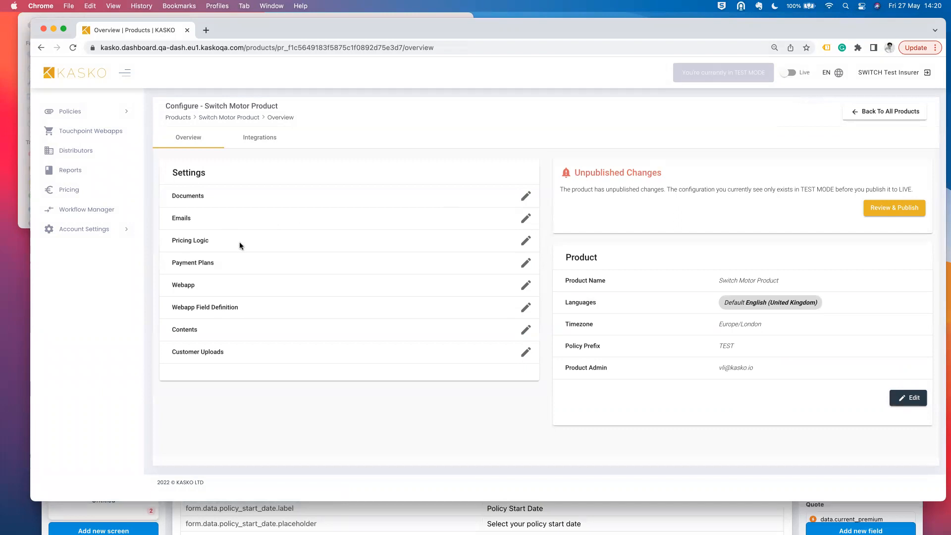
# - Glance at Pricing Logic and Review & Publish without changes, then show the Integrations tab
pyautogui.click(526, 241)
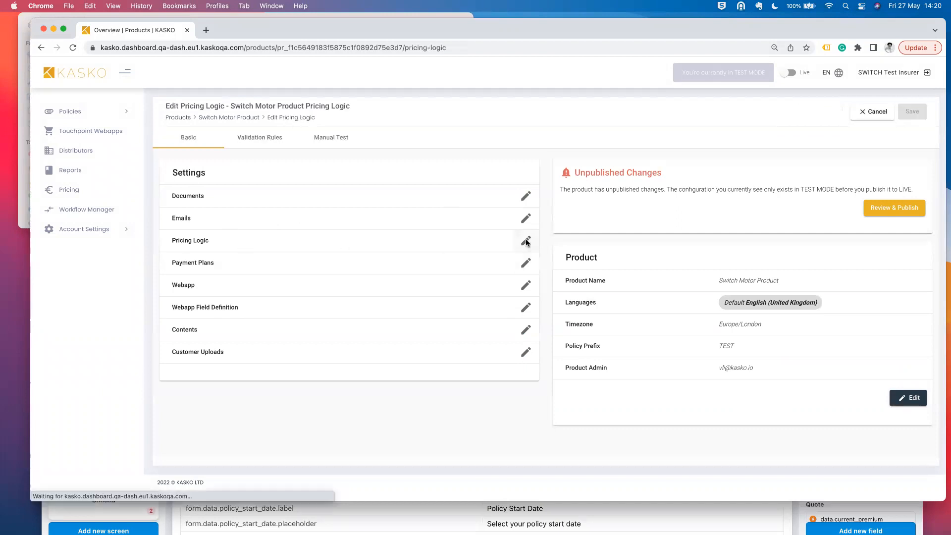
pyautogui.click(880, 111)
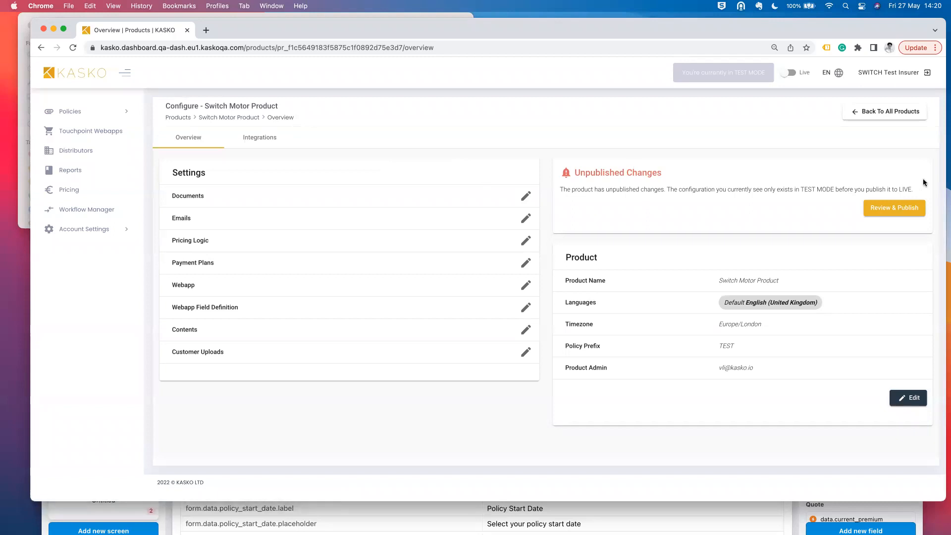
pyautogui.click(885, 208)
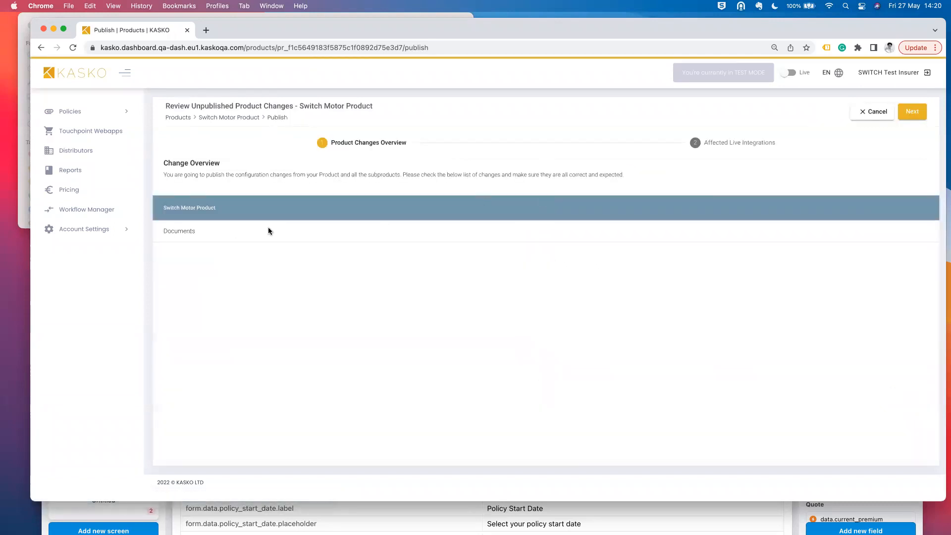
pyautogui.click(880, 113)
pyautogui.click(259, 137)
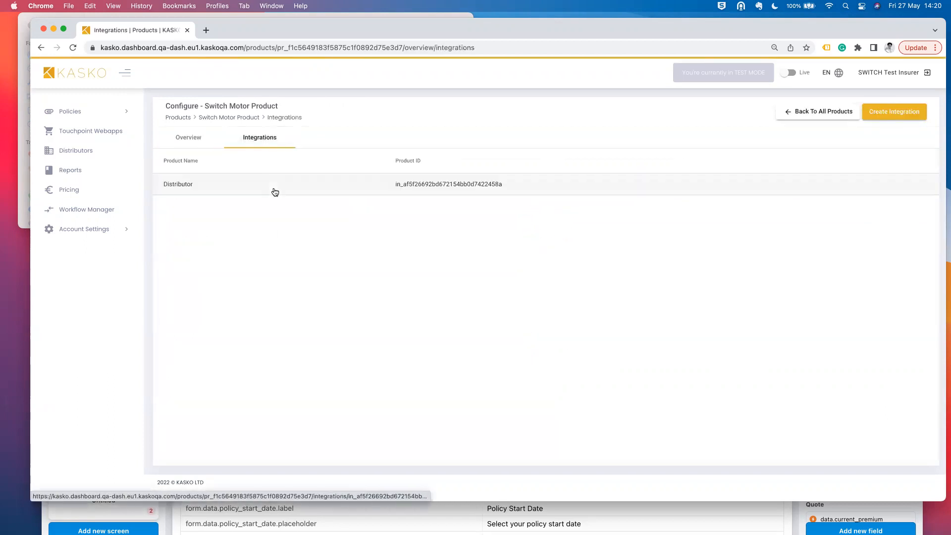
# - Check the Distributor webapp's Test Policy option with unpublished changes, then return to Switch Motor Product
pyautogui.click(273, 191)
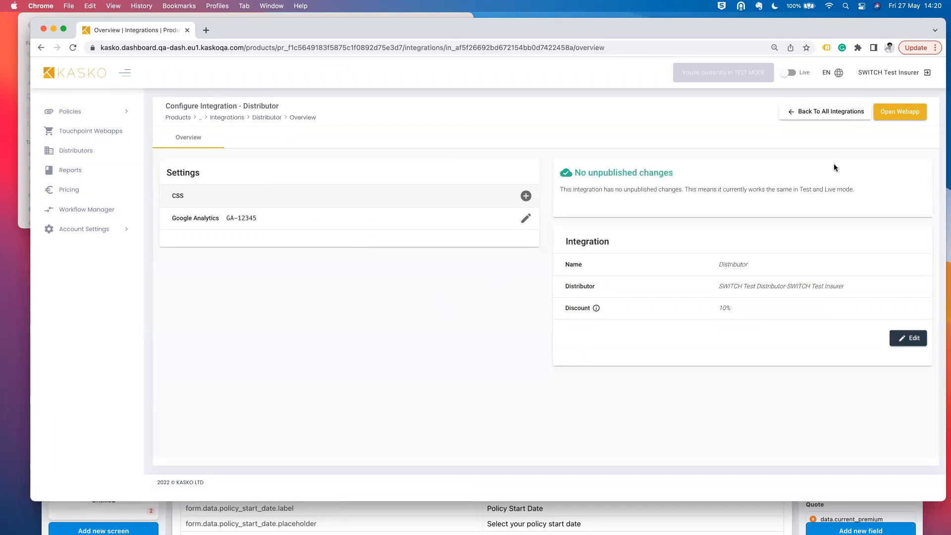
pyautogui.click(903, 114)
pyautogui.click(464, 285)
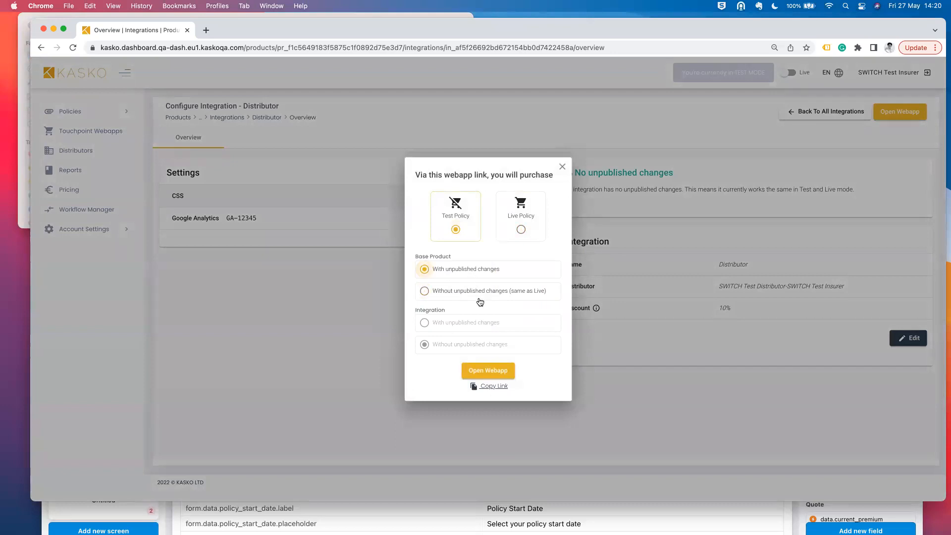
pyautogui.click(504, 269)
pyautogui.click(562, 167)
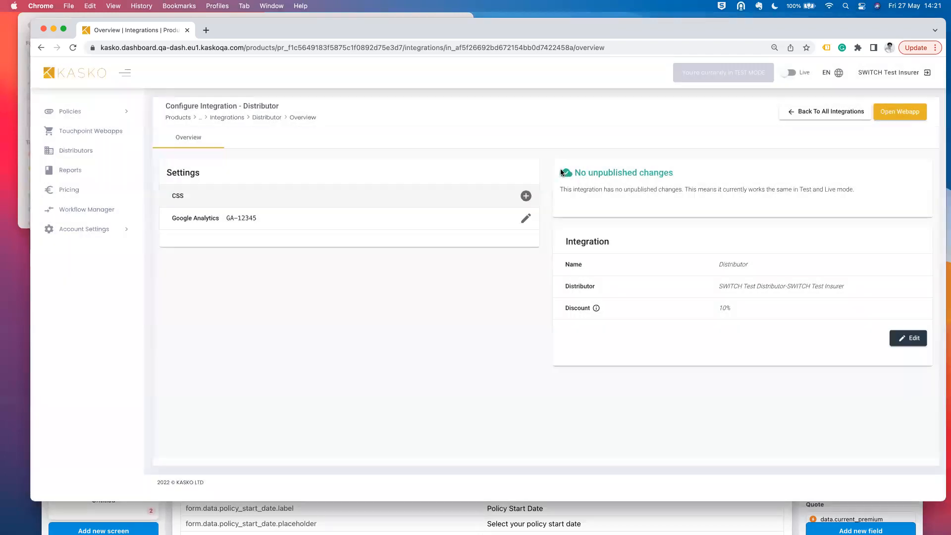
pyautogui.click(180, 118)
pyautogui.click(328, 189)
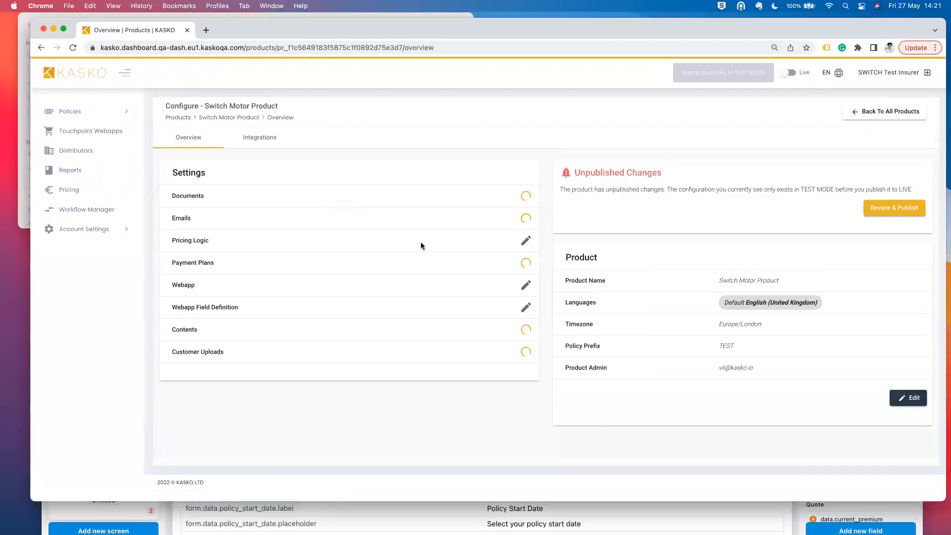